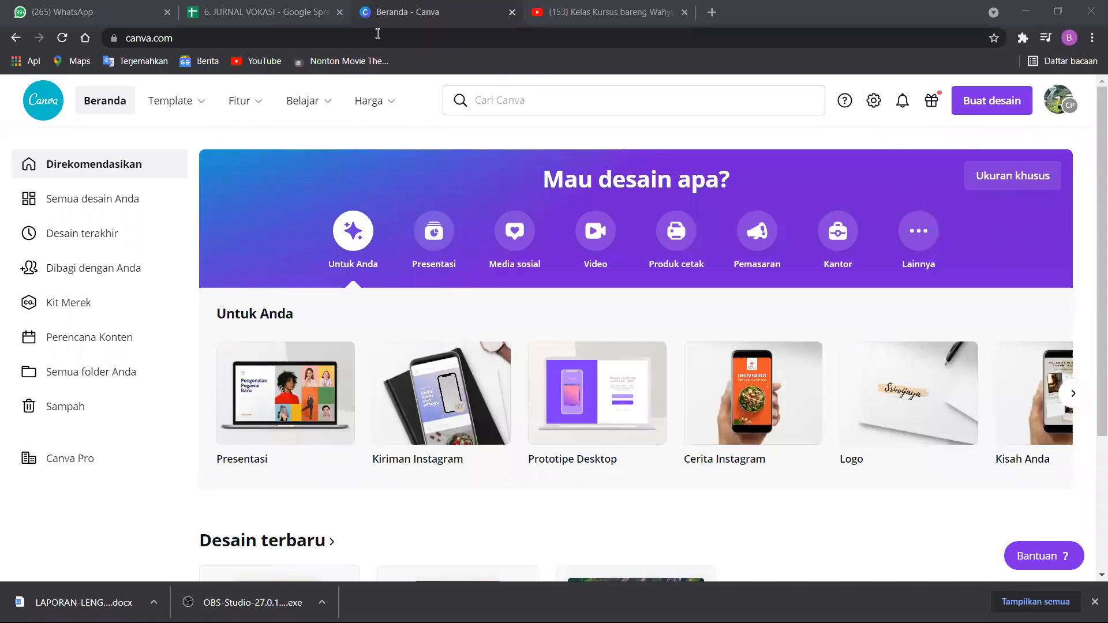
# Look over the account menu's team list and the home page's suggested design types and recent designs.
pyautogui.moveTo(341, 106)
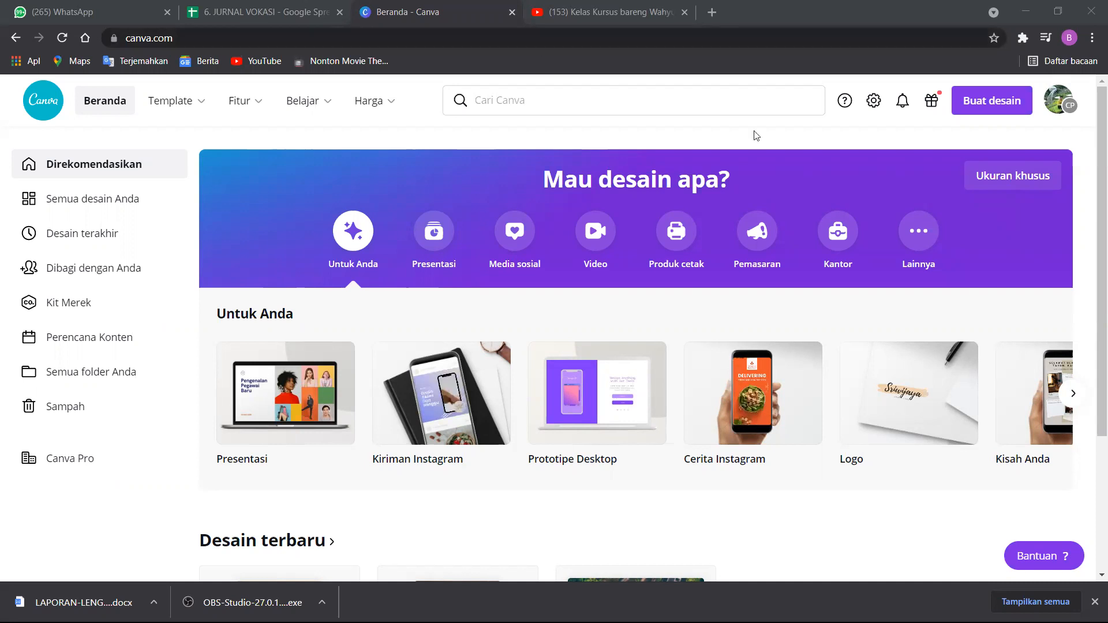
pyautogui.click(1057, 110)
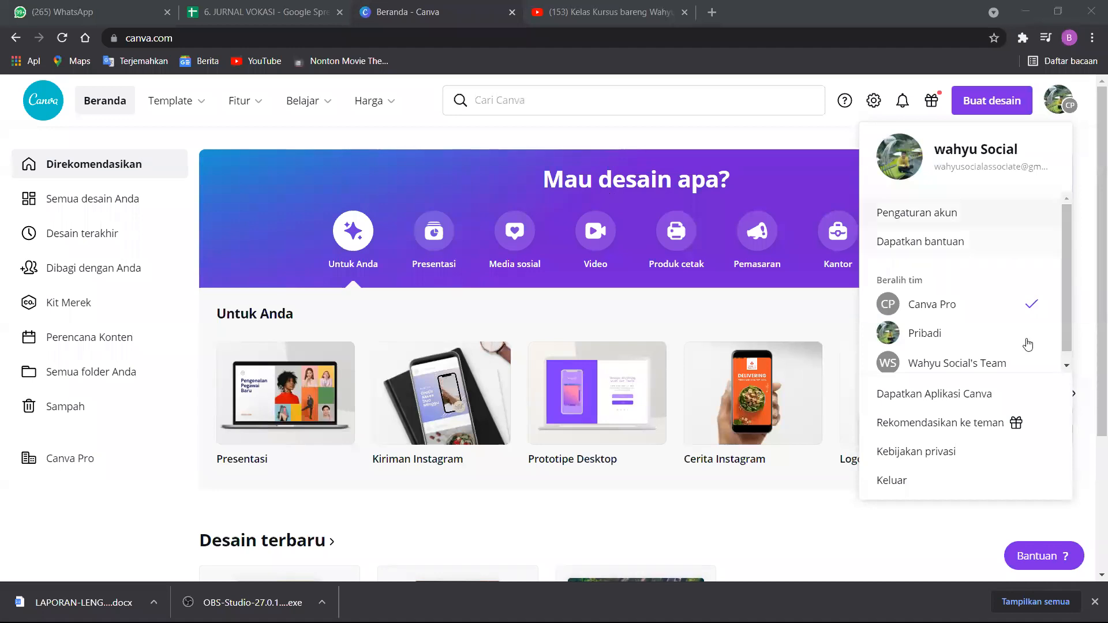
pyautogui.click(978, 122)
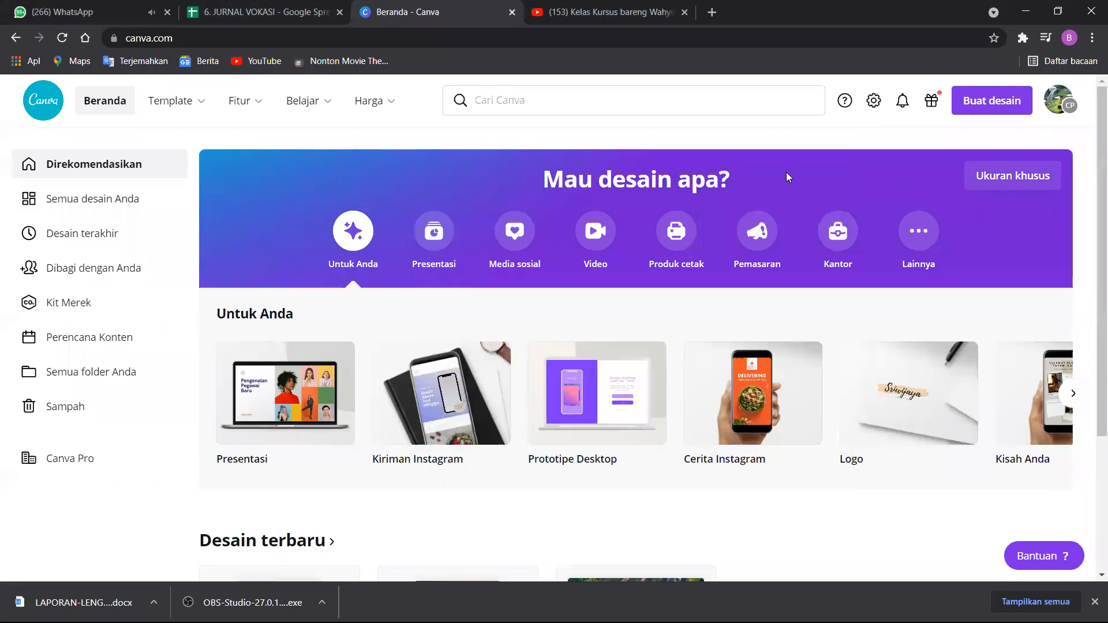
pyautogui.scroll(-3, 386, 358)
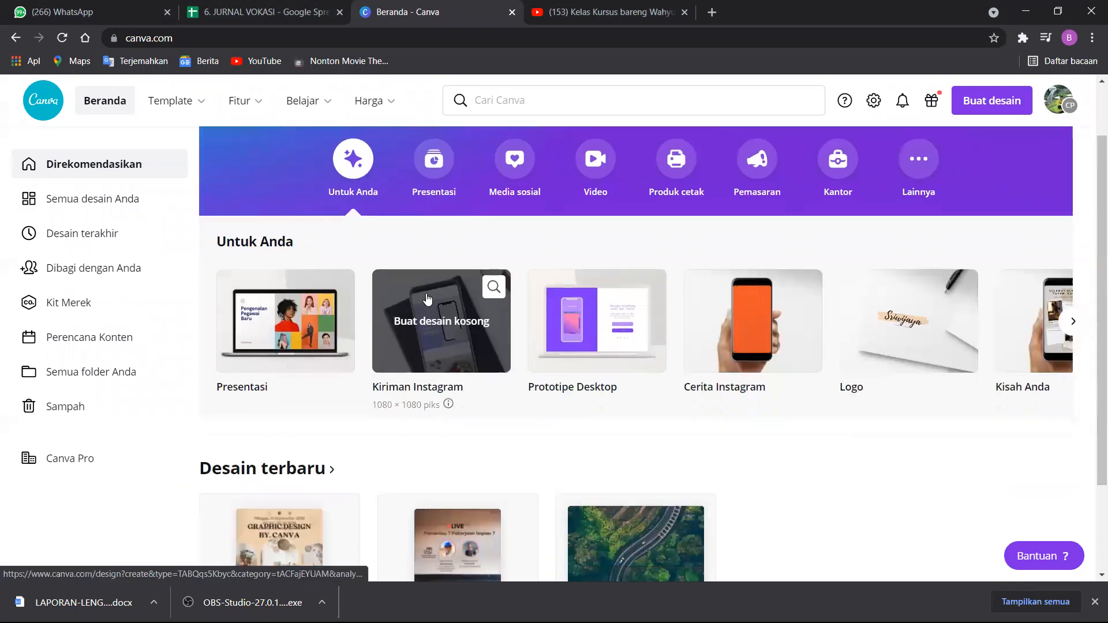
pyautogui.scroll(3, 818, 154)
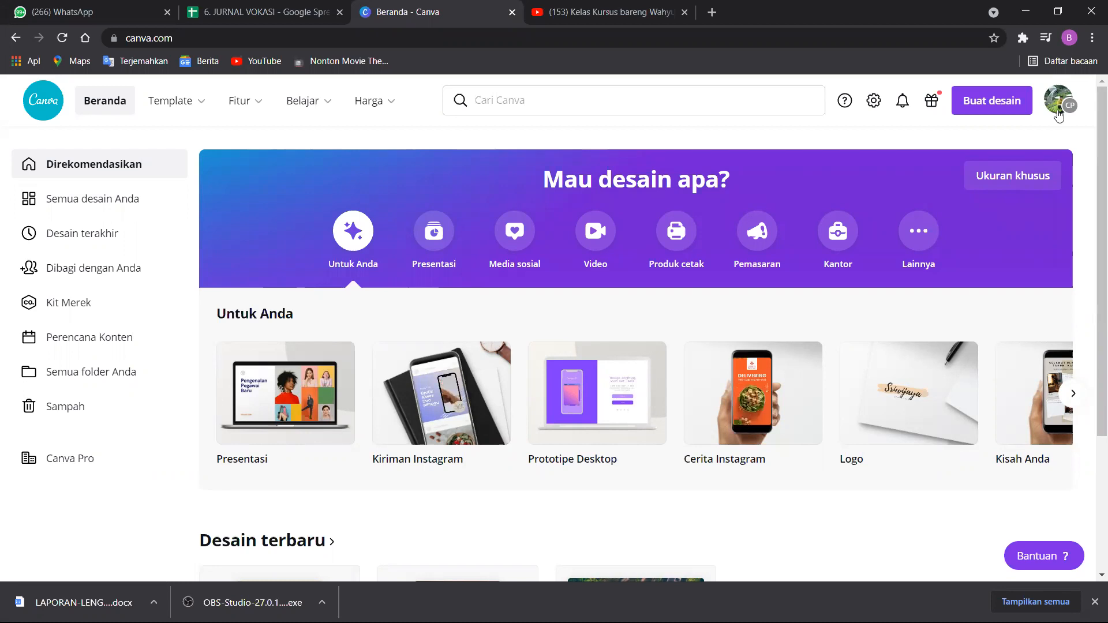
# Switch the account from the Canva Pro team to the personal team Pribadi and look through its designs.
pyautogui.click(1059, 113)
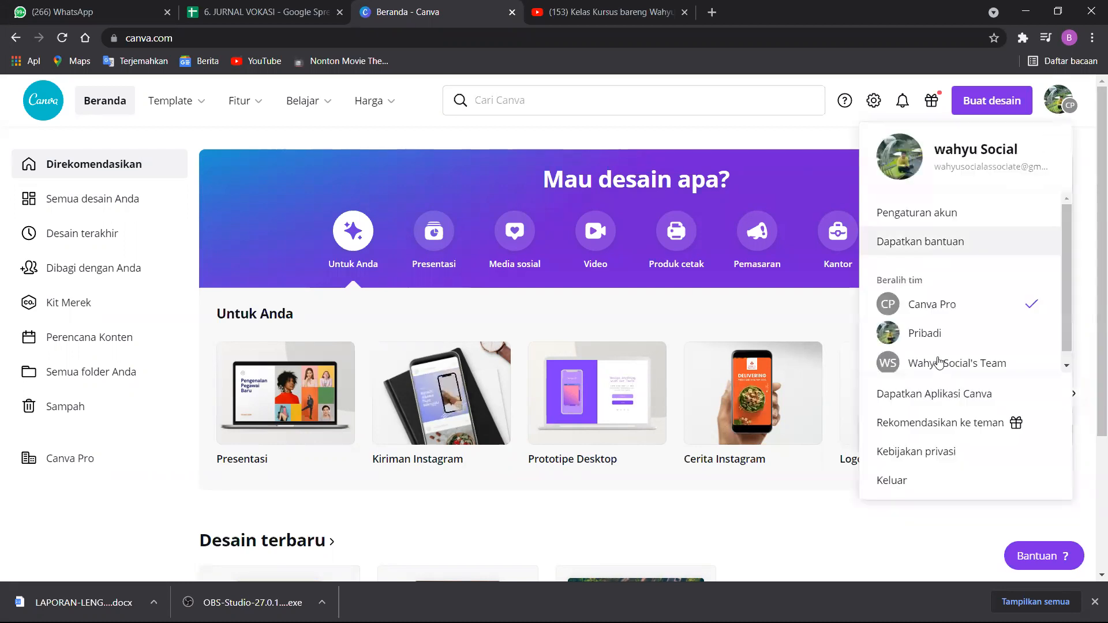
pyautogui.click(912, 335)
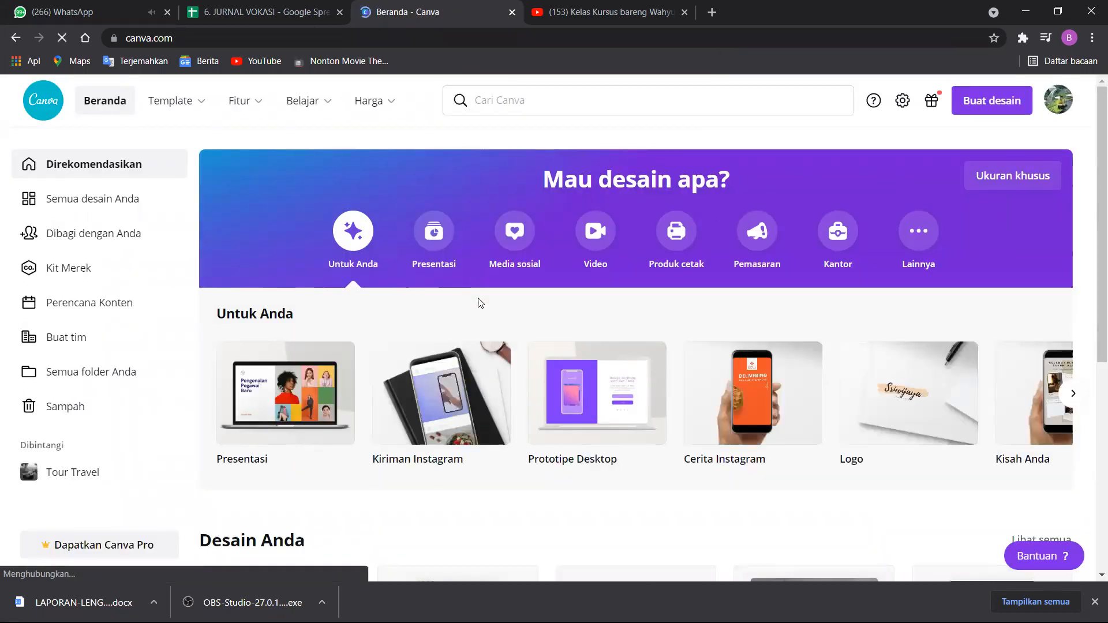
pyautogui.scroll(-6, 478, 380)
pyautogui.scroll(-1, 448, 417)
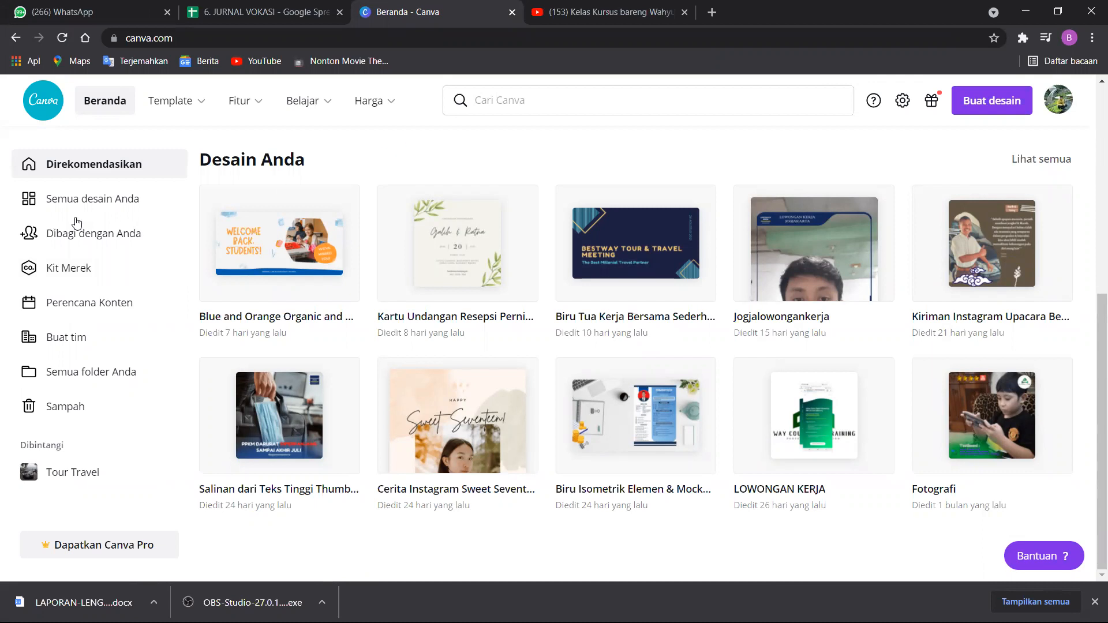
pyautogui.scroll(7, 359, 287)
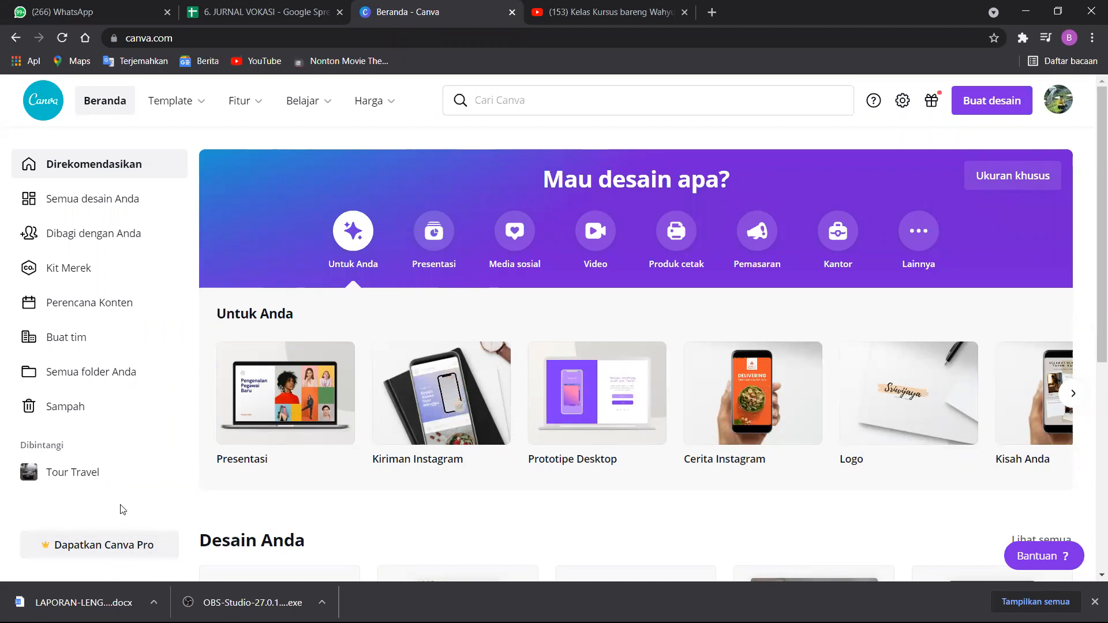
# View and dismiss the Canva Pro upgrade offer, and return to the recommended home page.
pyautogui.click(150, 548)
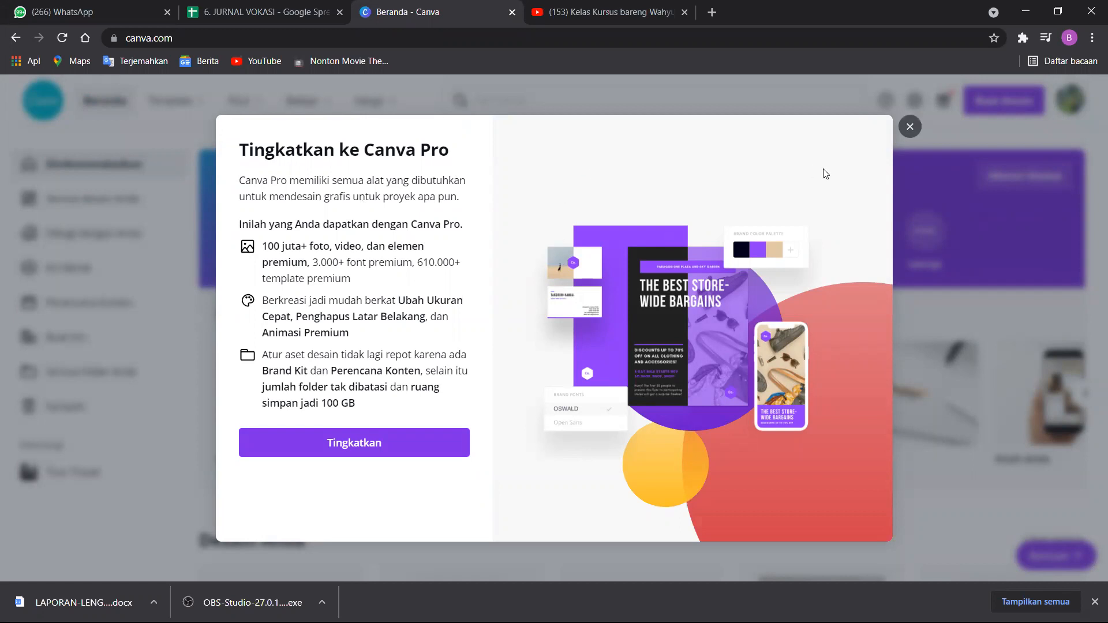
pyautogui.click(910, 127)
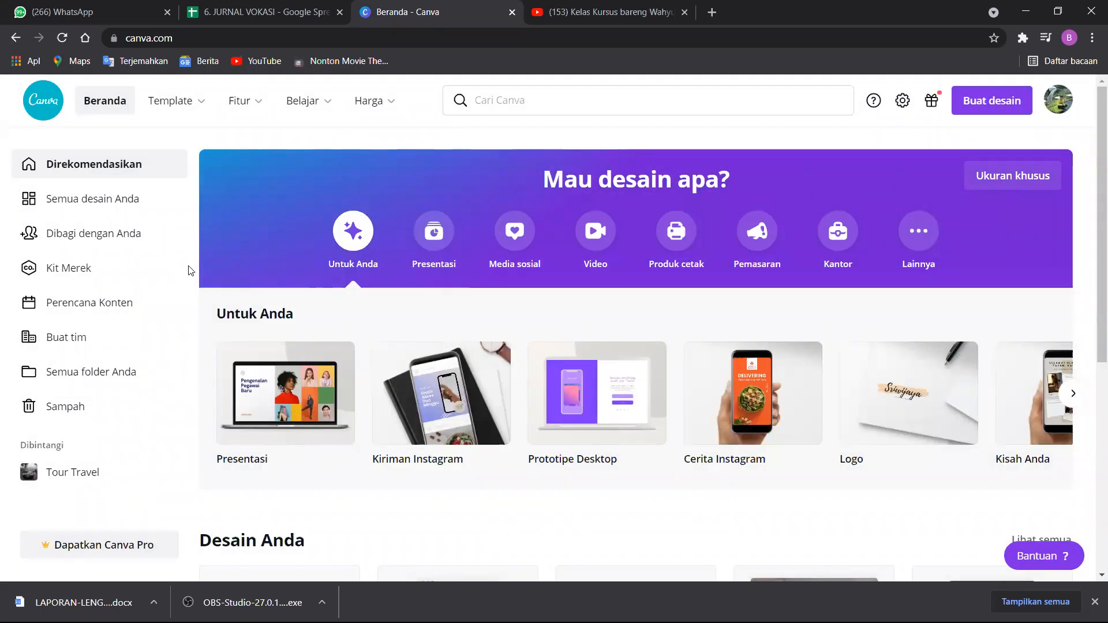
pyautogui.scroll(-2, 462, 392)
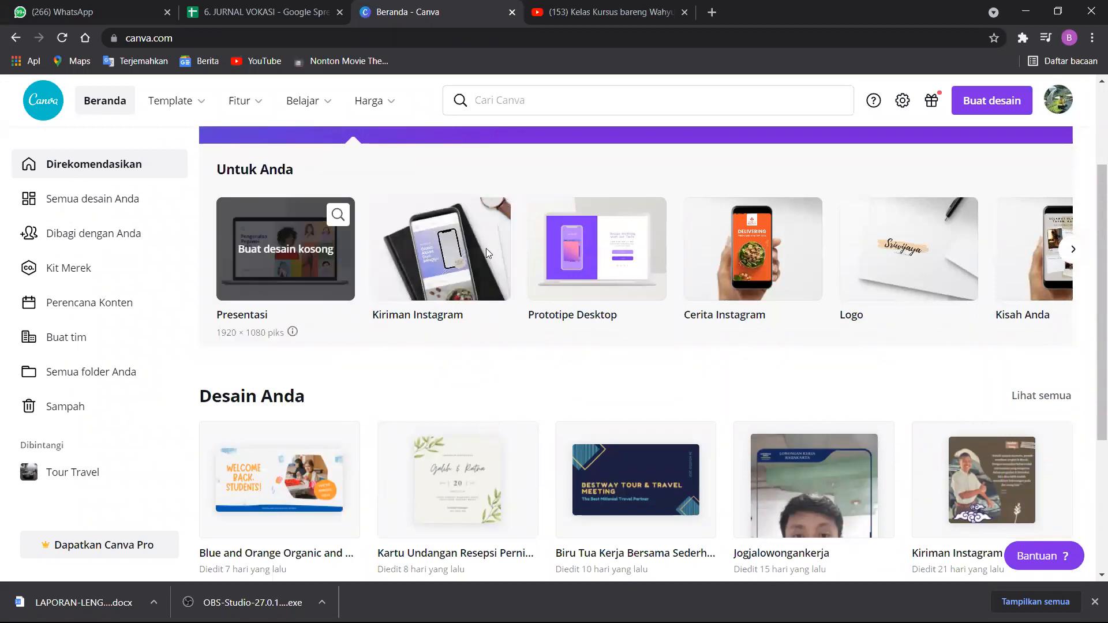
pyautogui.click(92, 198)
pyautogui.click(93, 168)
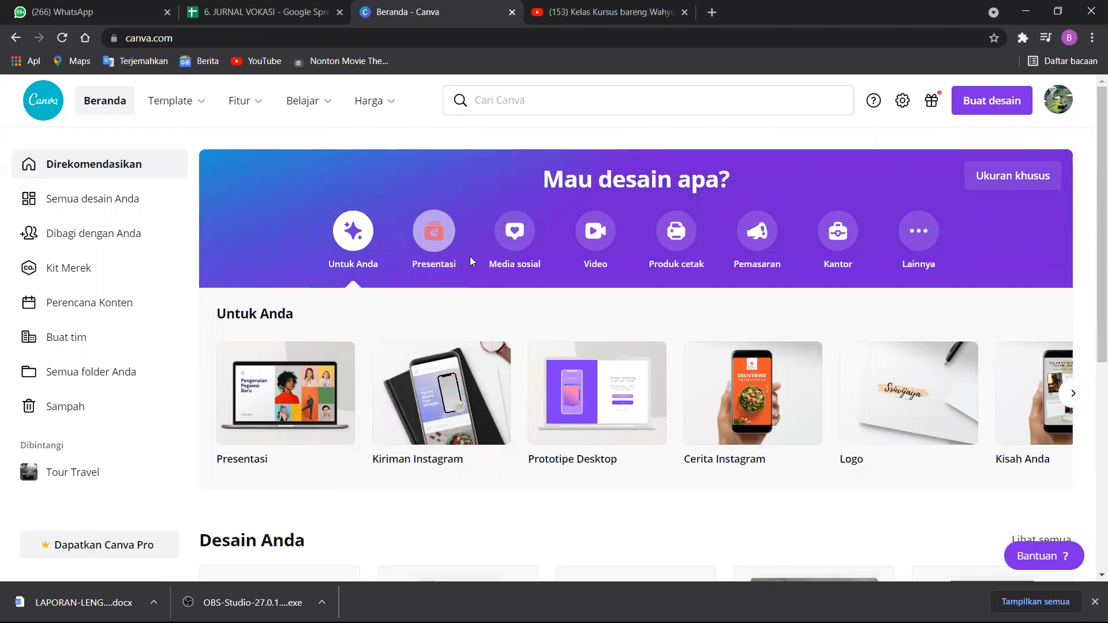
# Open the template gallery and look through its suggested and creator templates.
pyautogui.moveTo(810, 374)
pyautogui.scroll(-1, 461, 375)
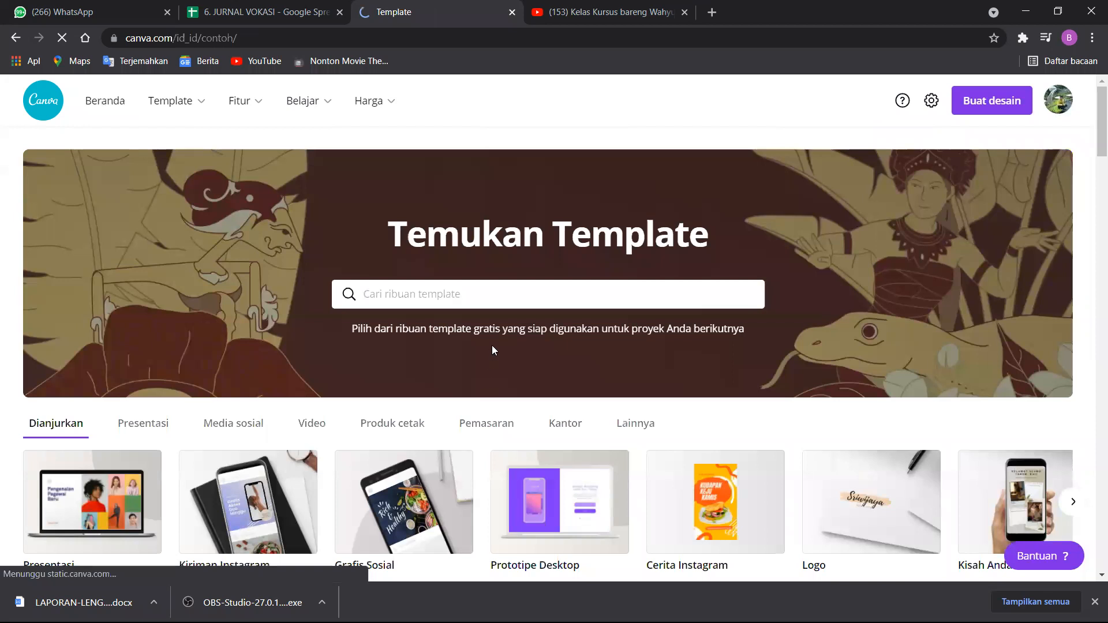
pyautogui.scroll(-2, 497, 353)
pyautogui.scroll(2, 443, 273)
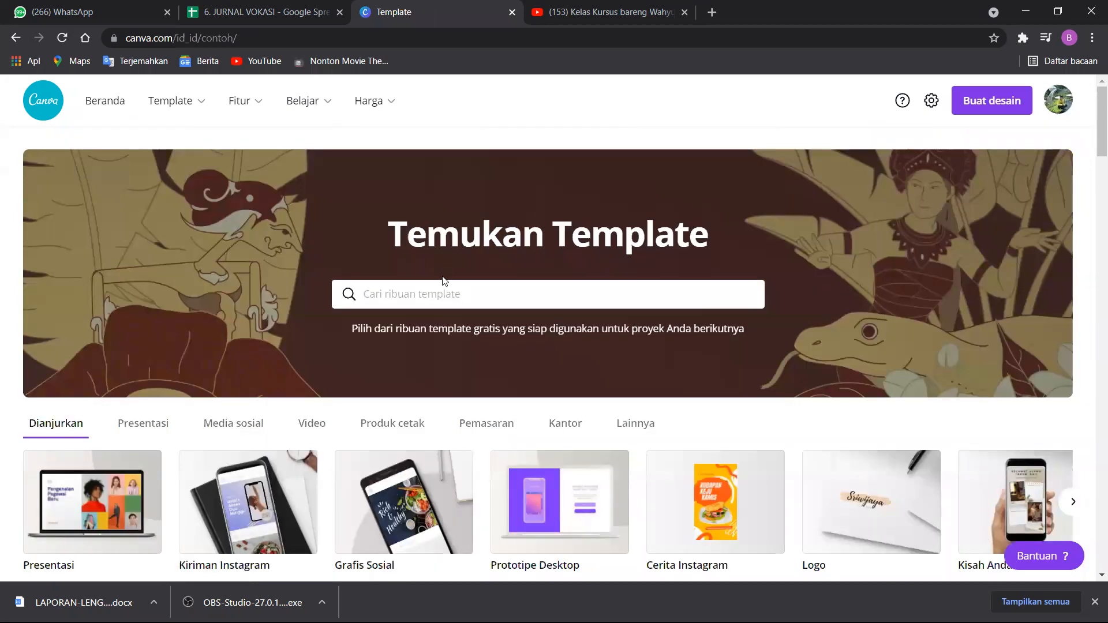
pyautogui.scroll(-7, 404, 346)
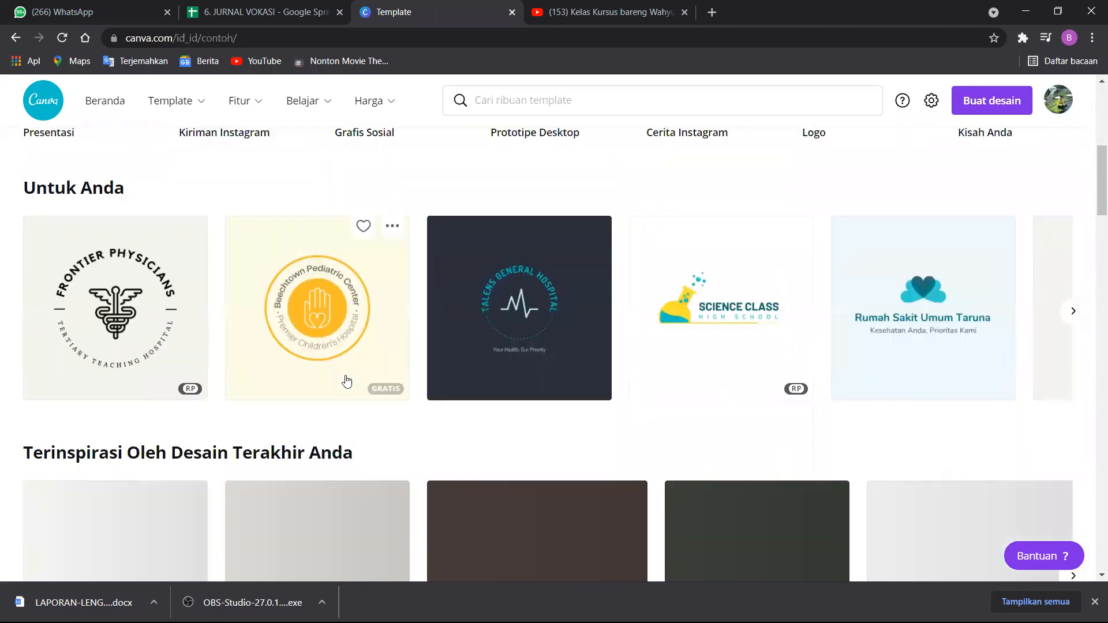
pyautogui.scroll(-6, 356, 369)
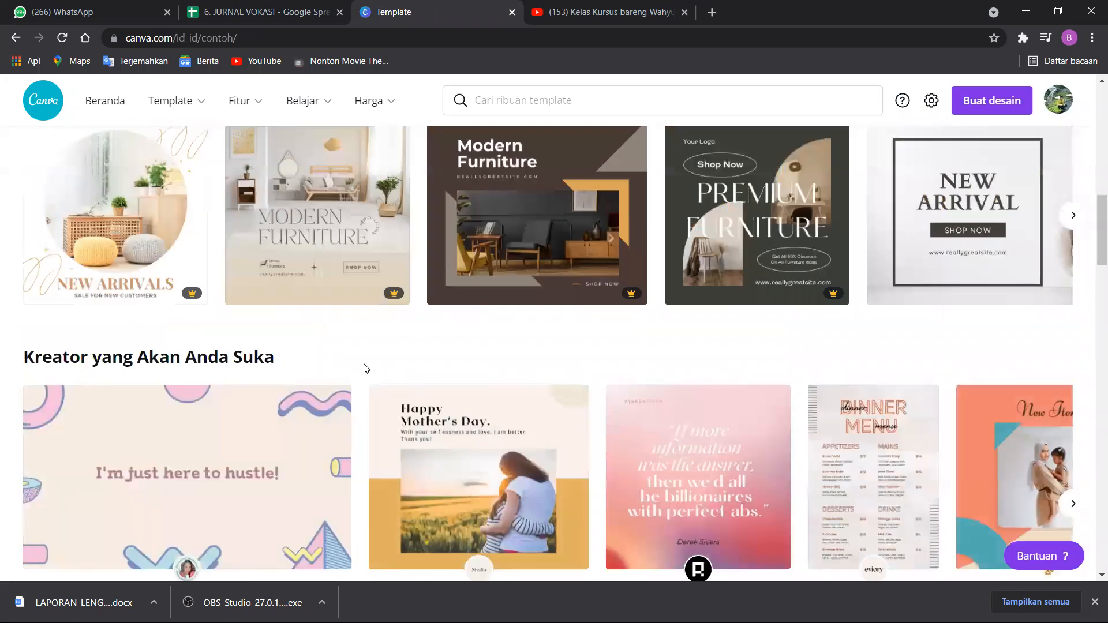
pyautogui.scroll(6, 363, 368)
# Search the template library for "postingan kuliner".
pyautogui.click(526, 101)
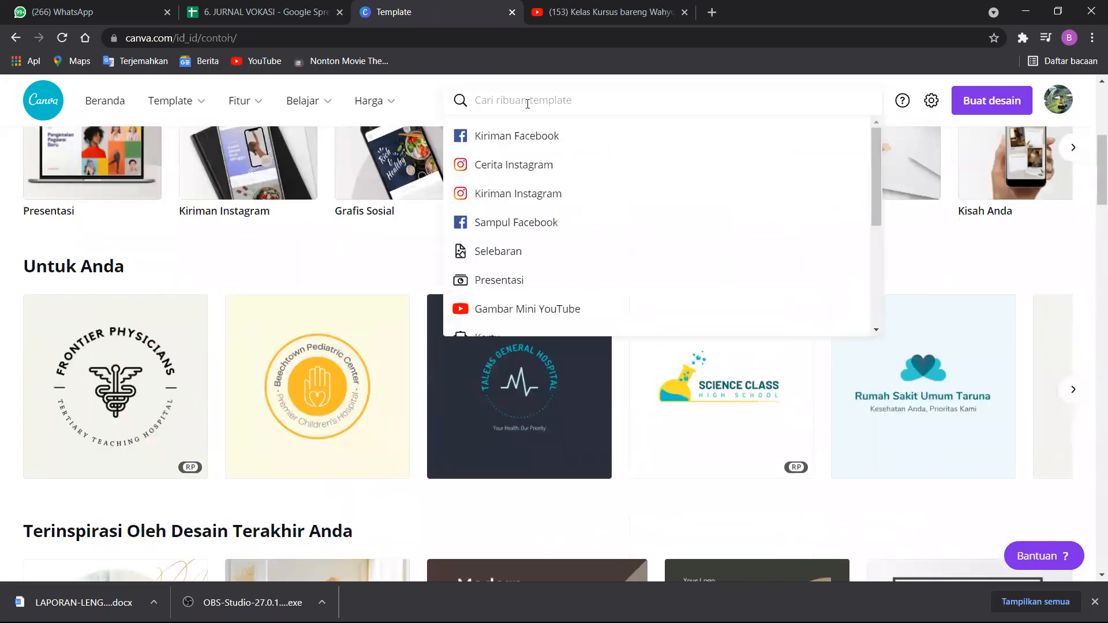
pyautogui.write('logo')
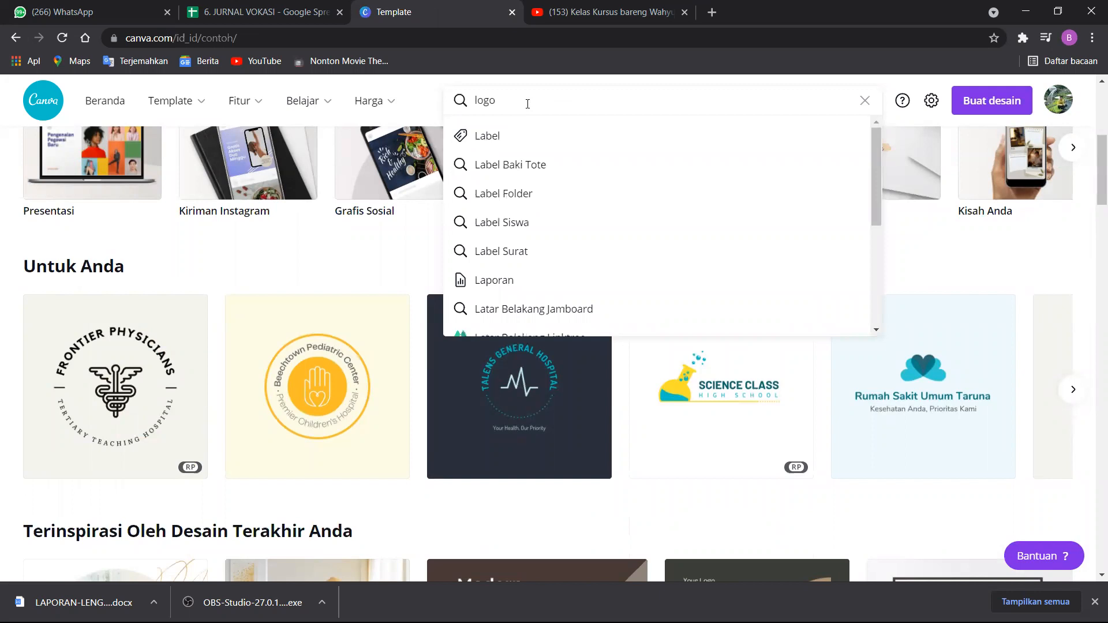
pyautogui.press('BackSpace')
pyautogui.press('BackSpace')
pyautogui.write('pos')
pyautogui.press('BackSpace')
pyautogui.press('BackSpace')
pyautogui.press('BackSpace')
pyautogui.write('po')
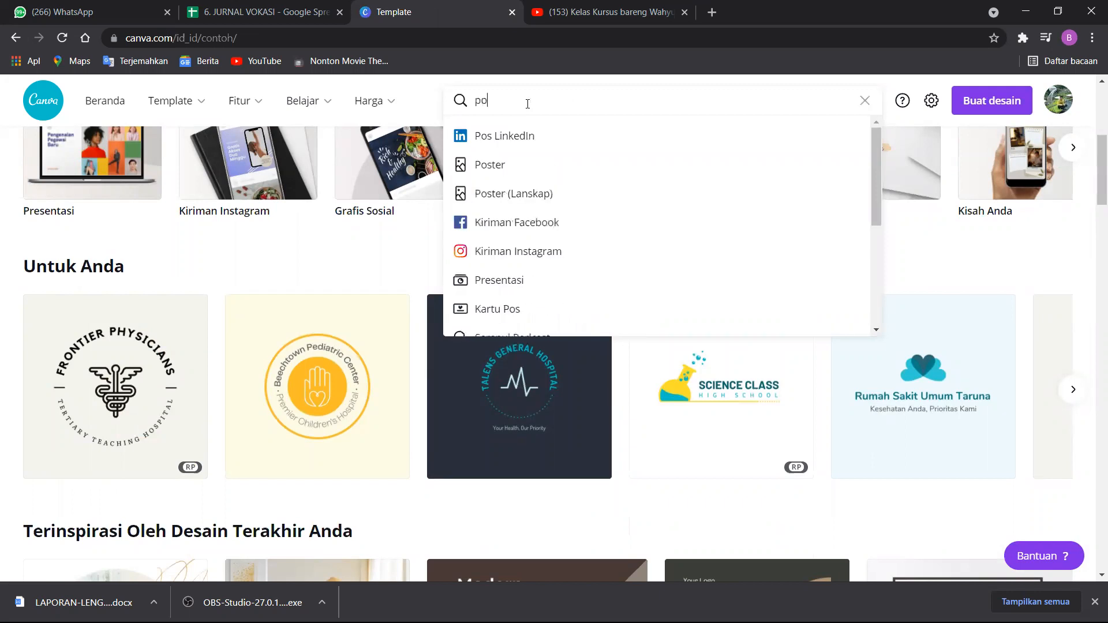
pyautogui.write('stingan kuliner')
pyautogui.press('Return')
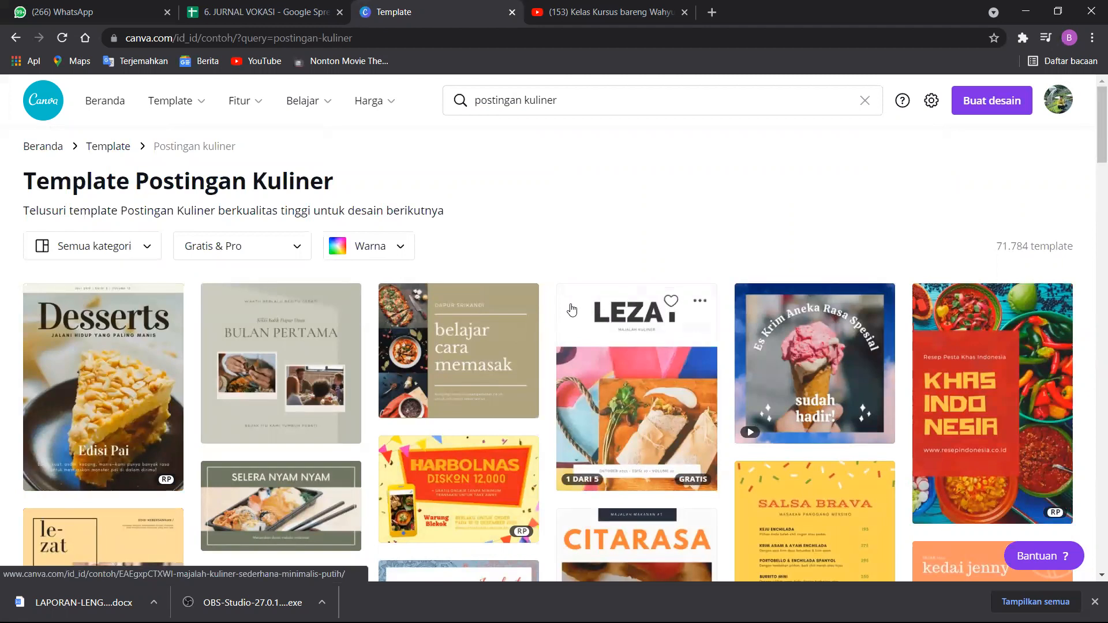
# Examine the culinary post templates, including which are free or paid, and return to the home page.
pyautogui.scroll(-1, 571, 309)
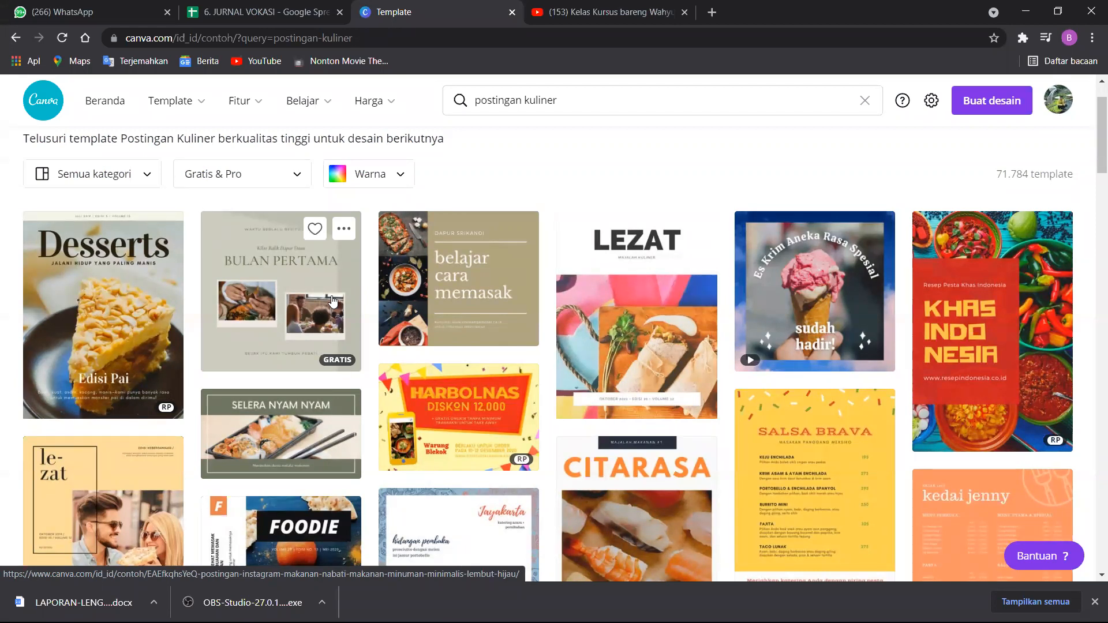
pyautogui.moveTo(336, 413)
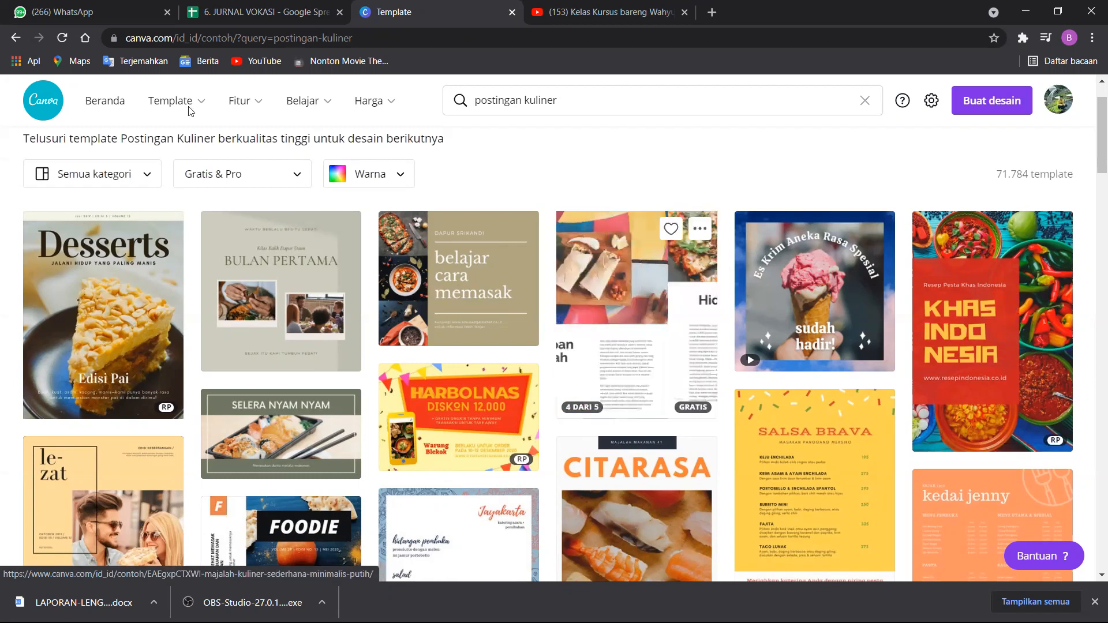
pyautogui.scroll(-1, 149, 235)
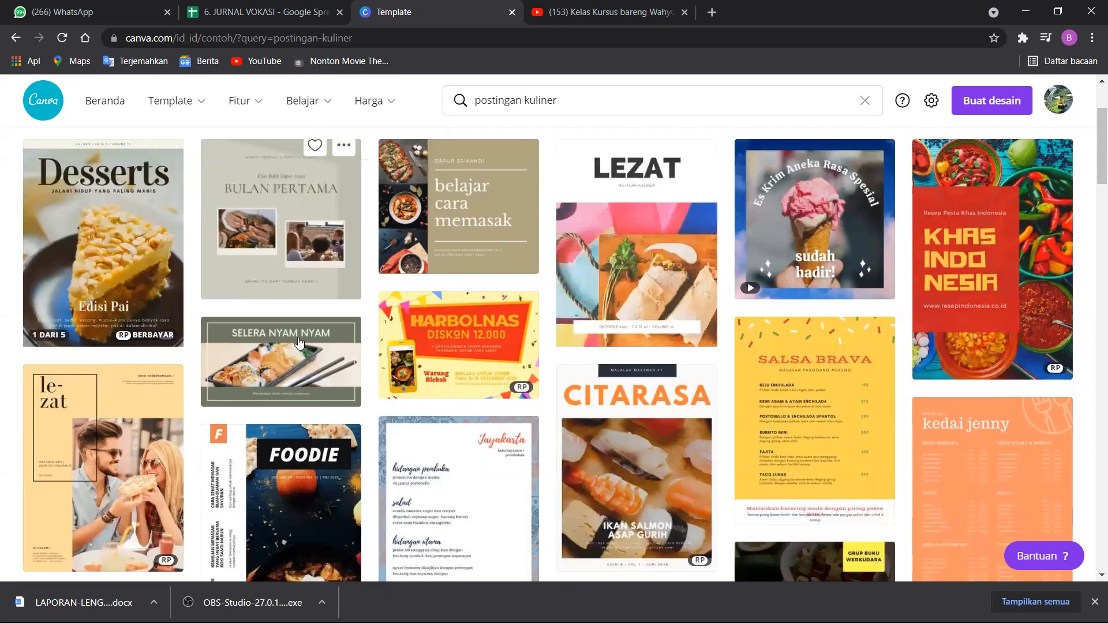
pyautogui.scroll(-2, 148, 235)
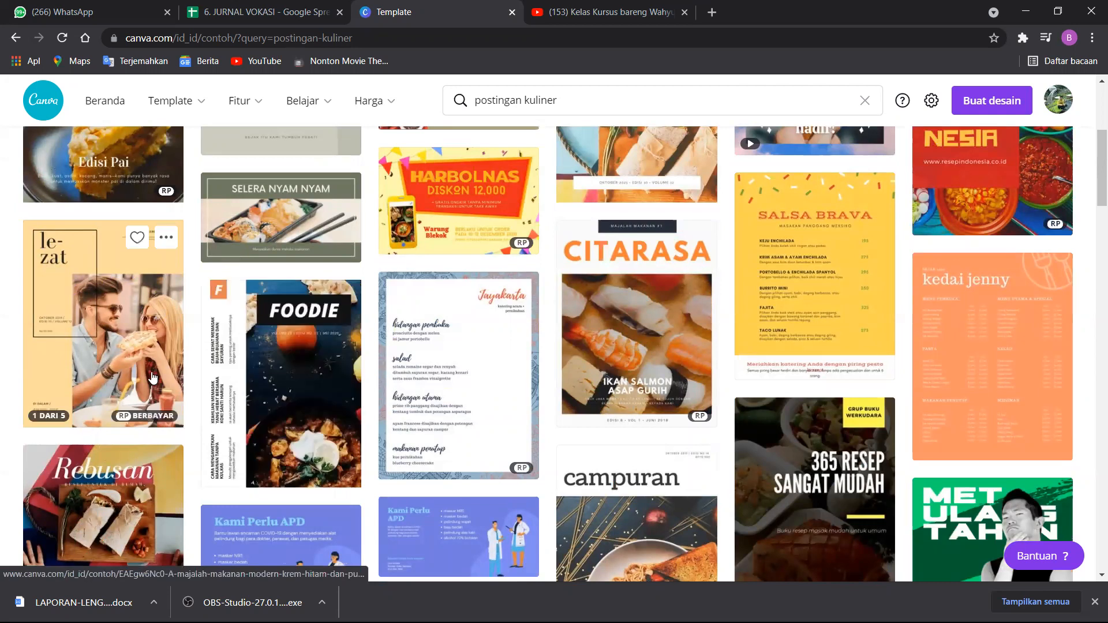
pyautogui.scroll(5, 756, 211)
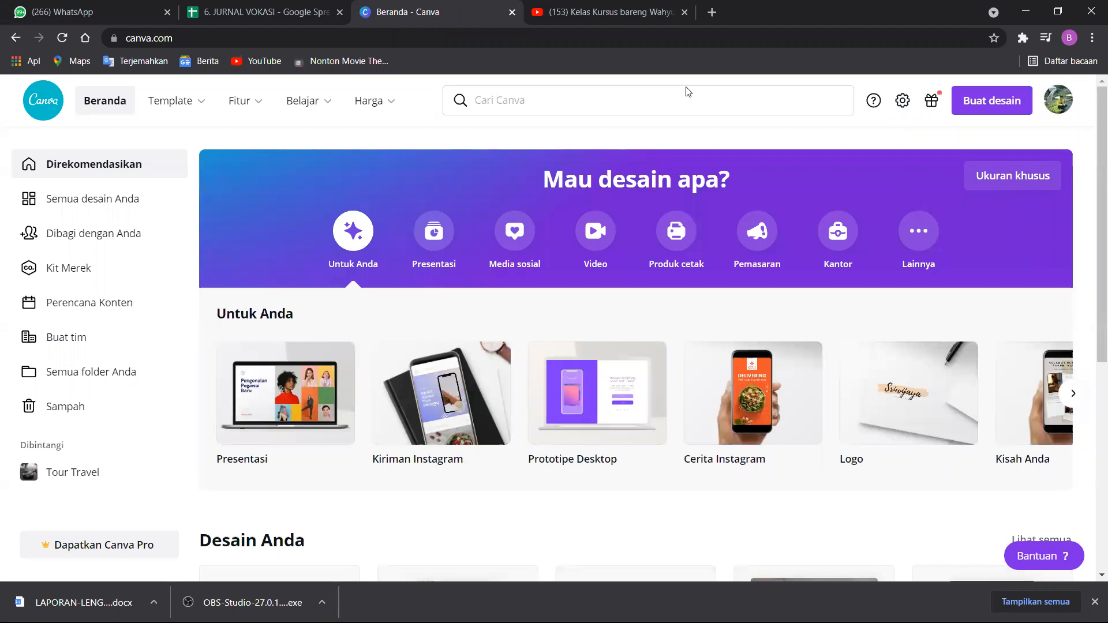
# Open the list of all your designs and look through it.
pyautogui.moveTo(779, 430)
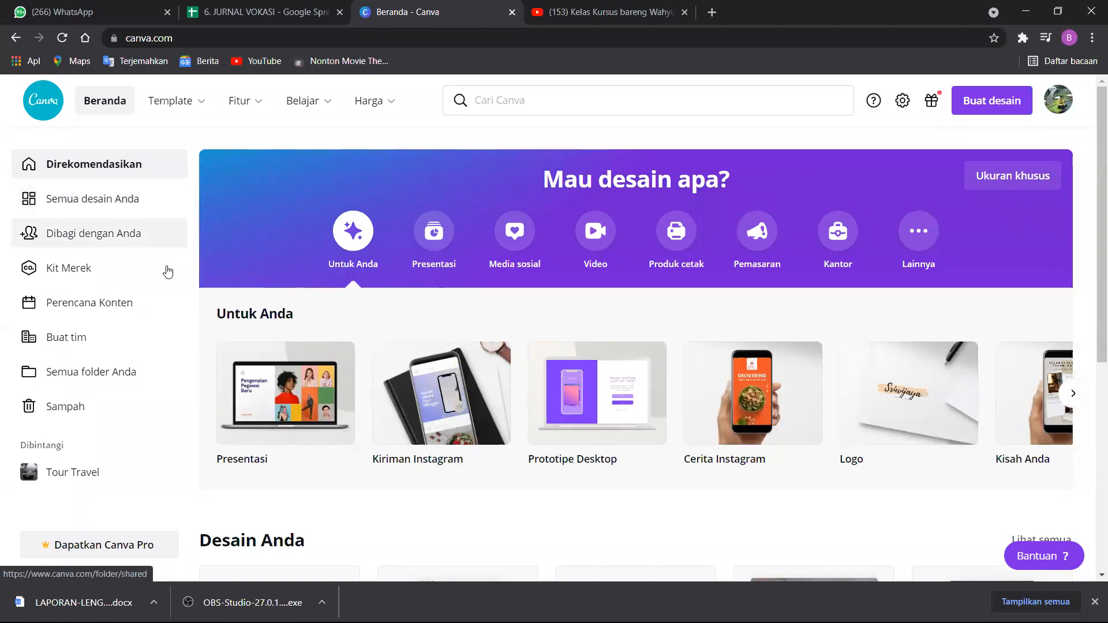
pyautogui.click(115, 207)
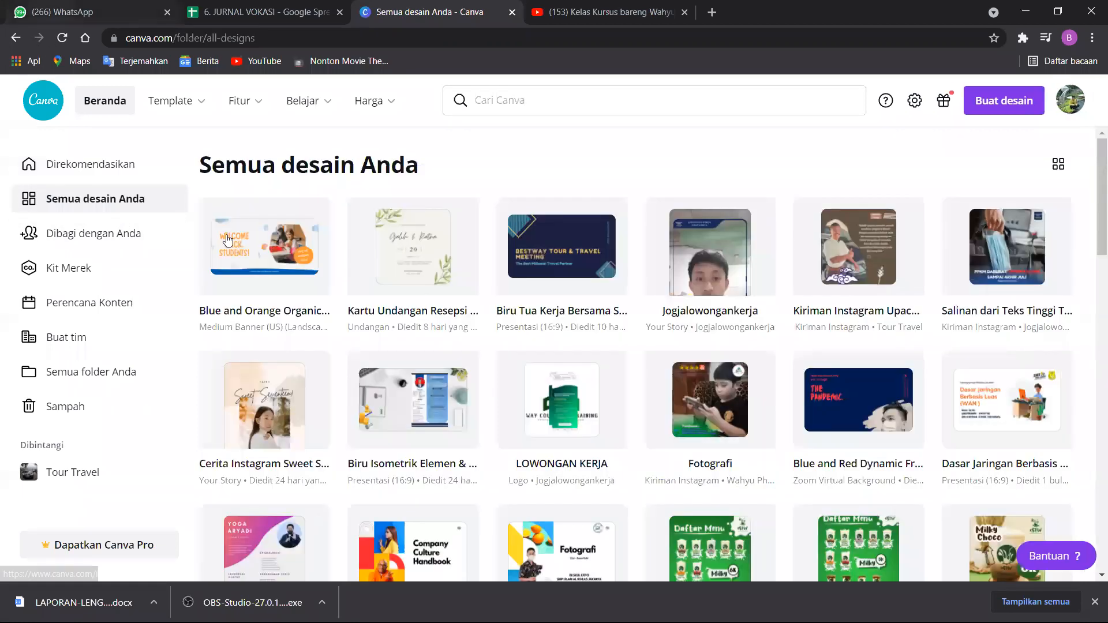
pyautogui.scroll(-9, 764, 341)
pyautogui.scroll(6, 764, 341)
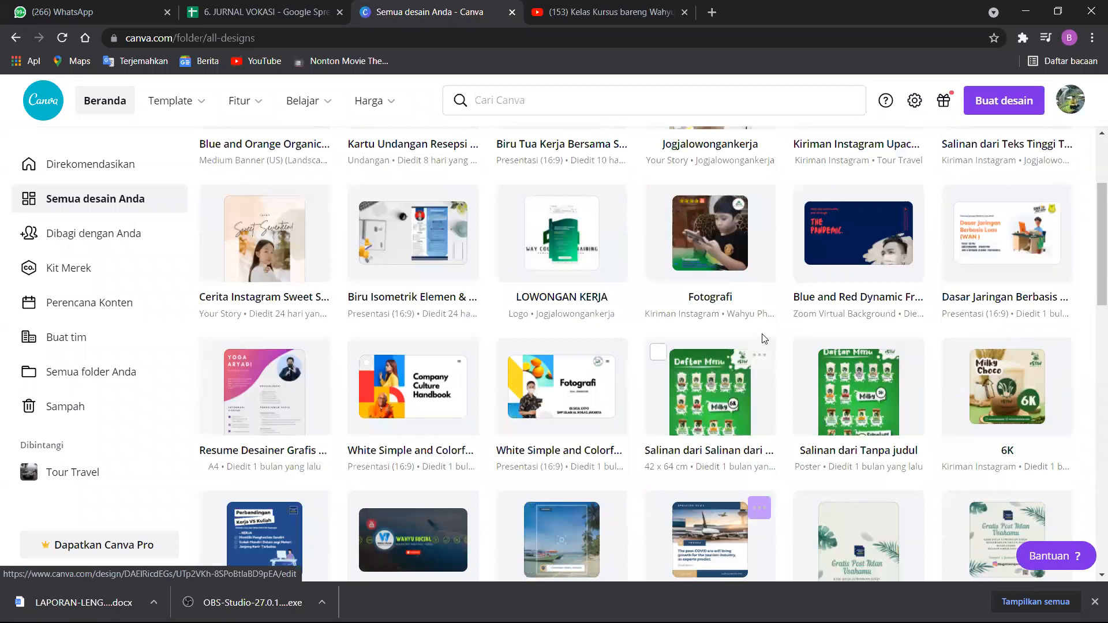
pyautogui.scroll(3, 750, 334)
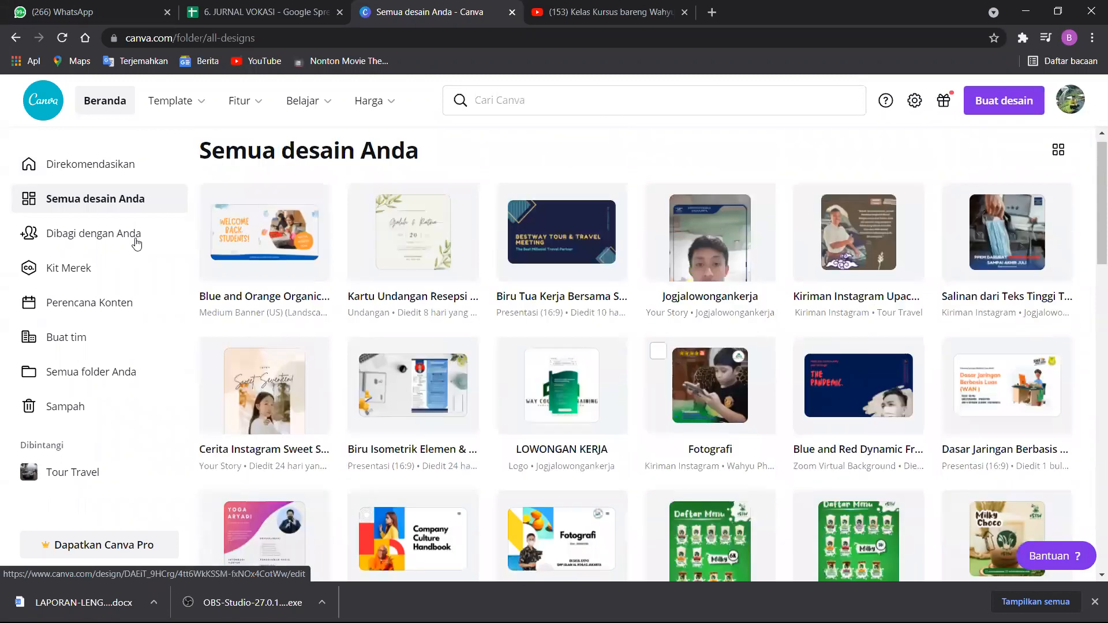
# View the designs shared with you and the Brand Kit's logo, colour and font sections.
pyautogui.click(111, 253)
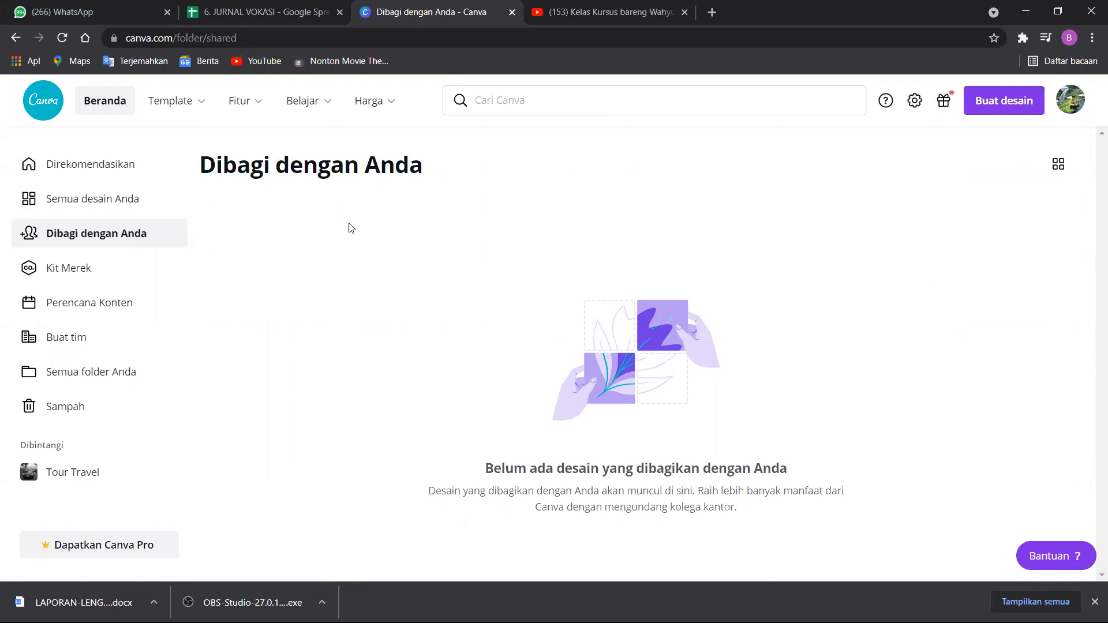
pyautogui.click(125, 271)
pyautogui.scroll(-4, 787, 257)
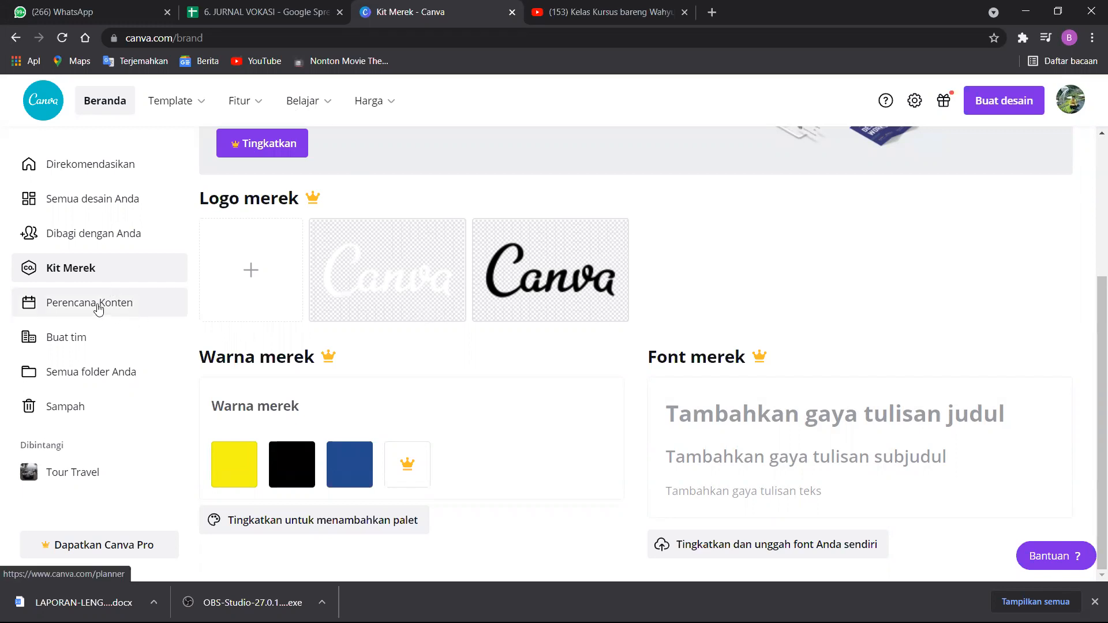
# View the content planner calendar, and open and dismiss the team creation dialog.
pyautogui.click(77, 319)
pyautogui.scroll(-6, 461, 363)
pyautogui.scroll(5, 459, 358)
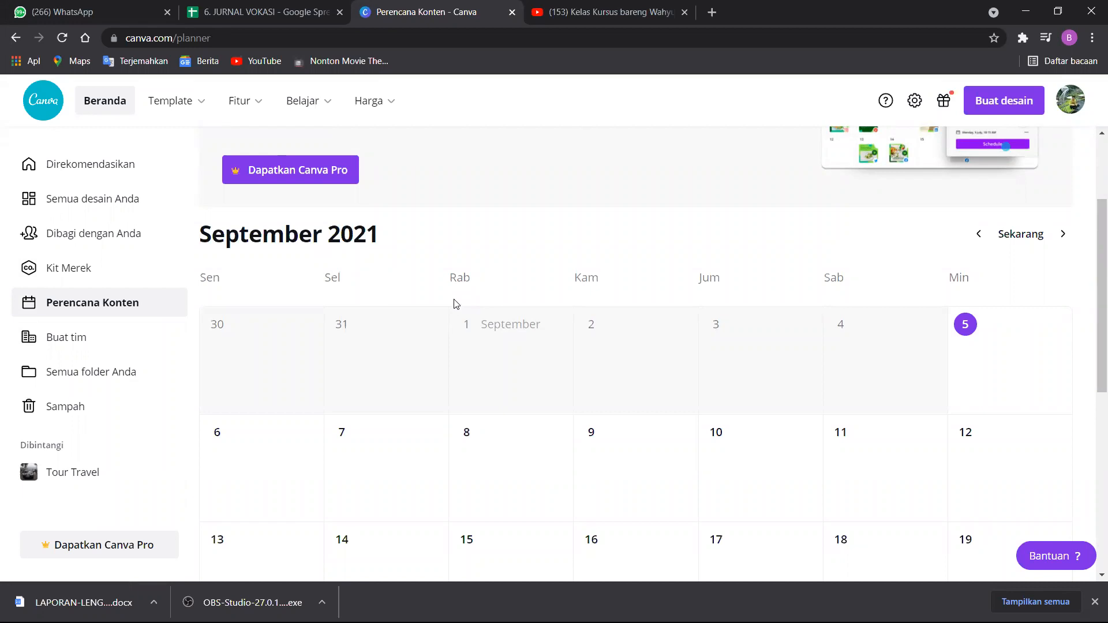
pyautogui.click(81, 349)
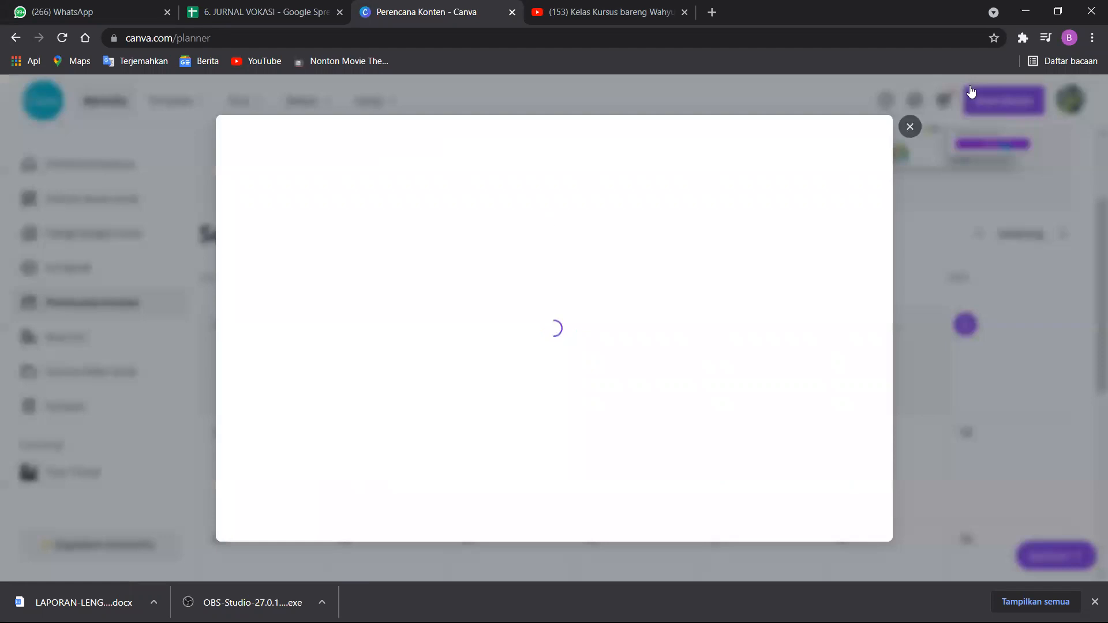
pyautogui.click(911, 126)
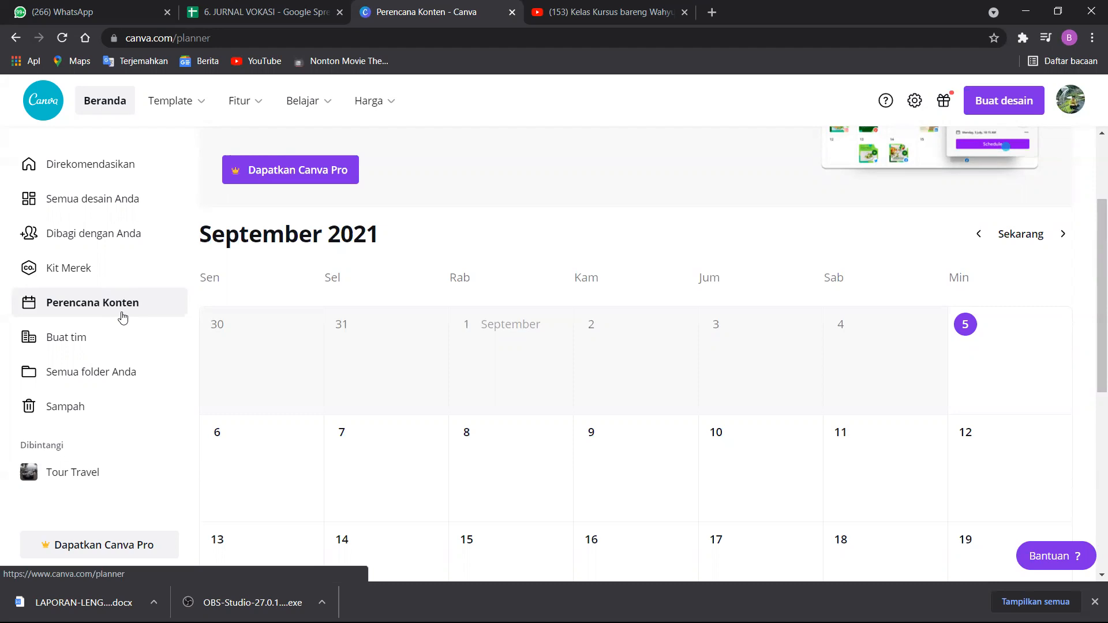
# Open and dismiss the team creation dialog, and view the page listing all folders.
pyautogui.click(105, 338)
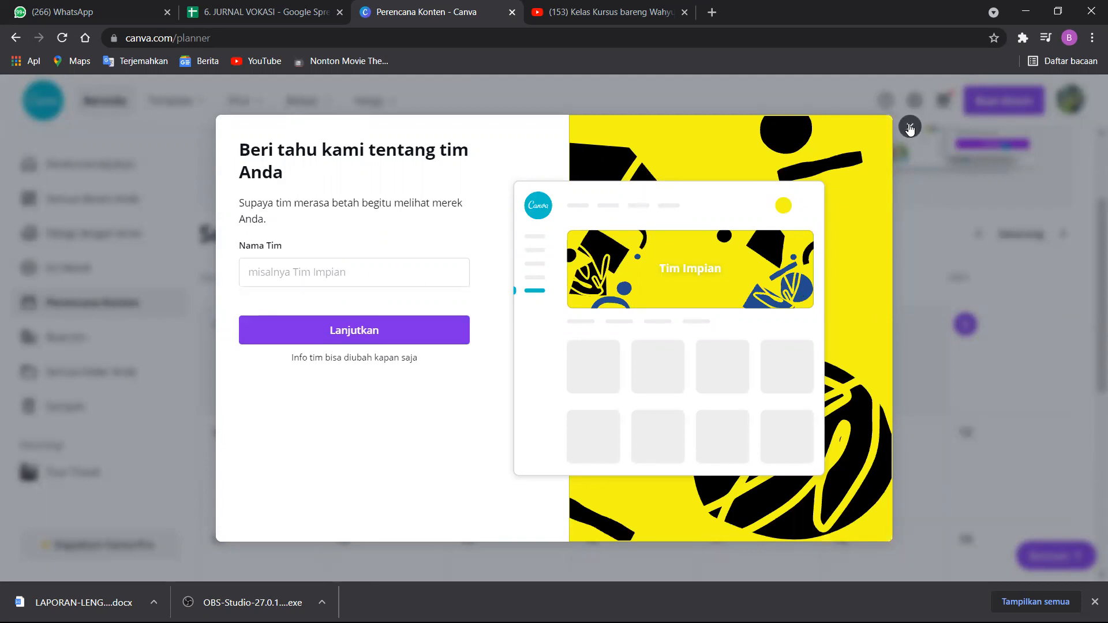
pyautogui.click(910, 126)
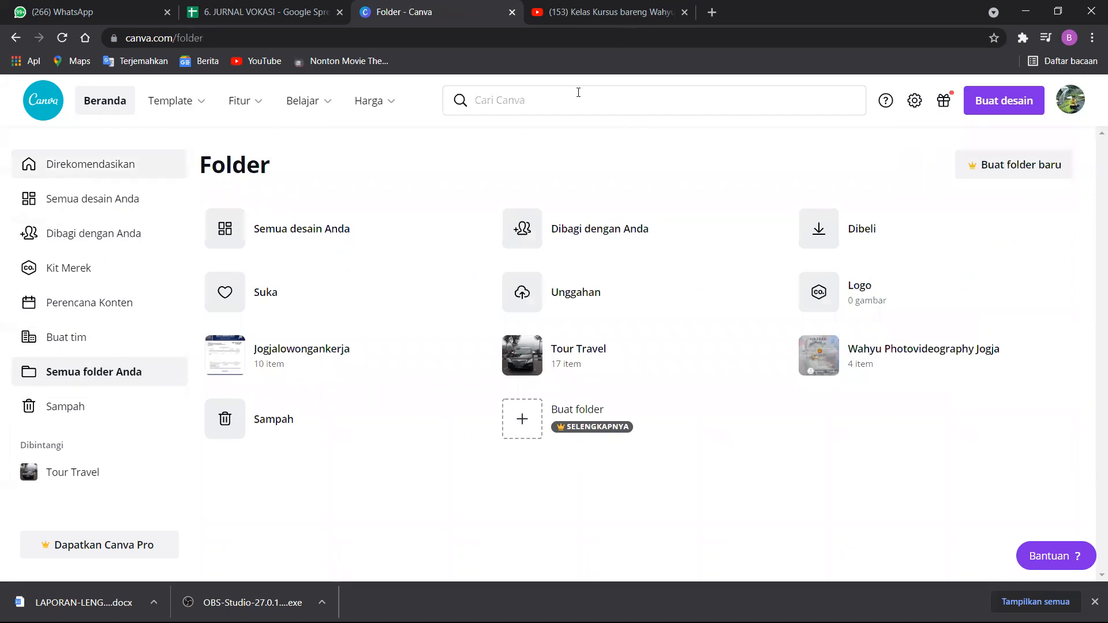
# Return to the home page and search for "desain makanan" templates.
pyautogui.click(578, 93)
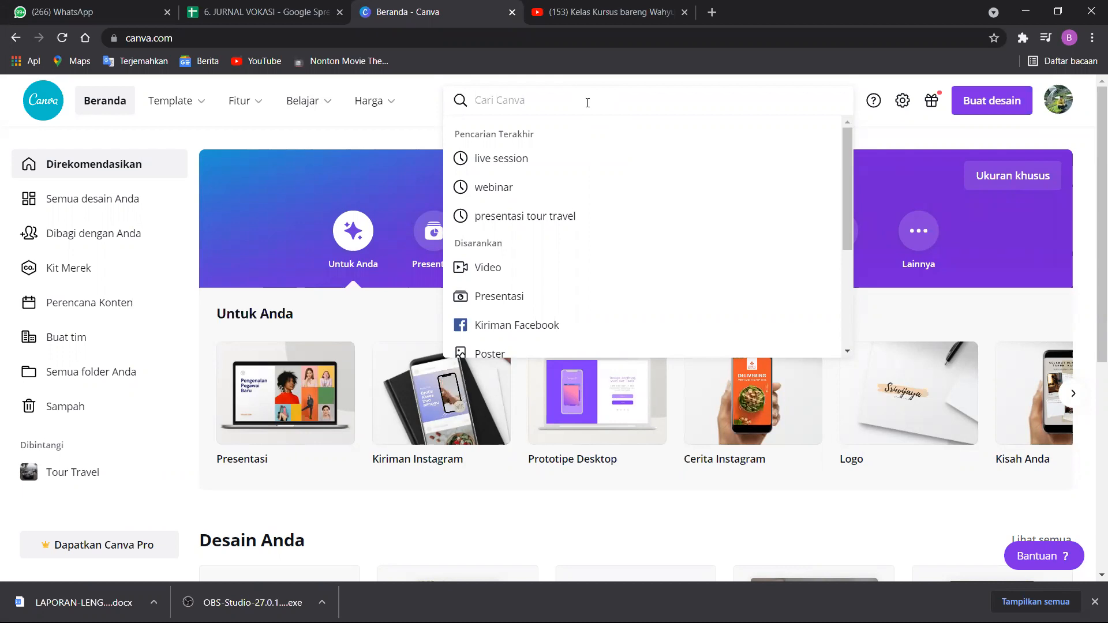
pyautogui.write('desa')
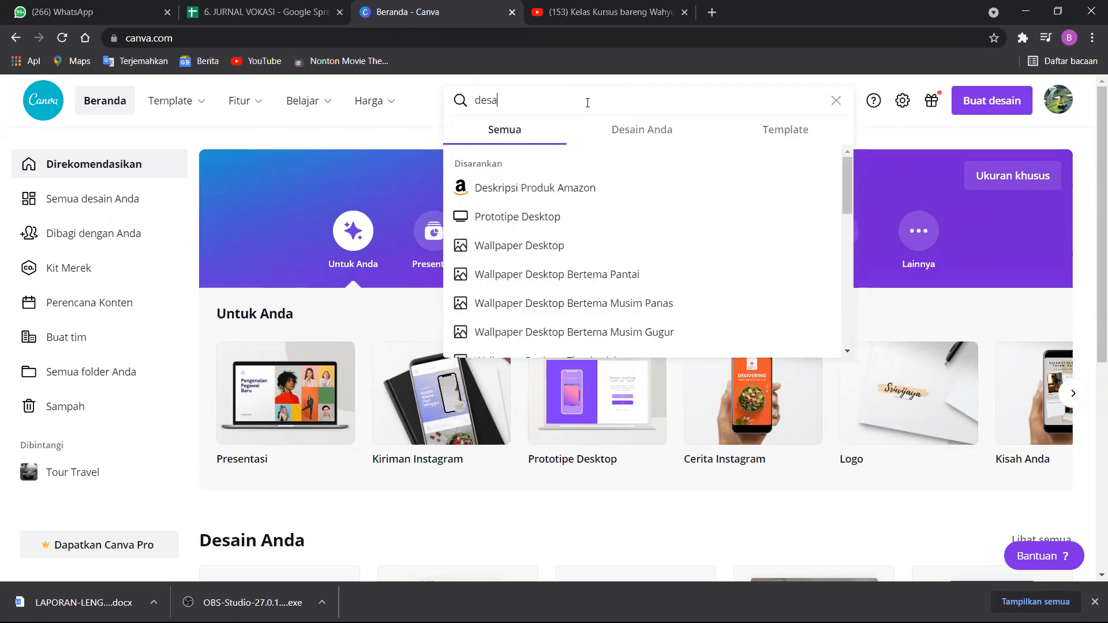
pyautogui.write('in makanan')
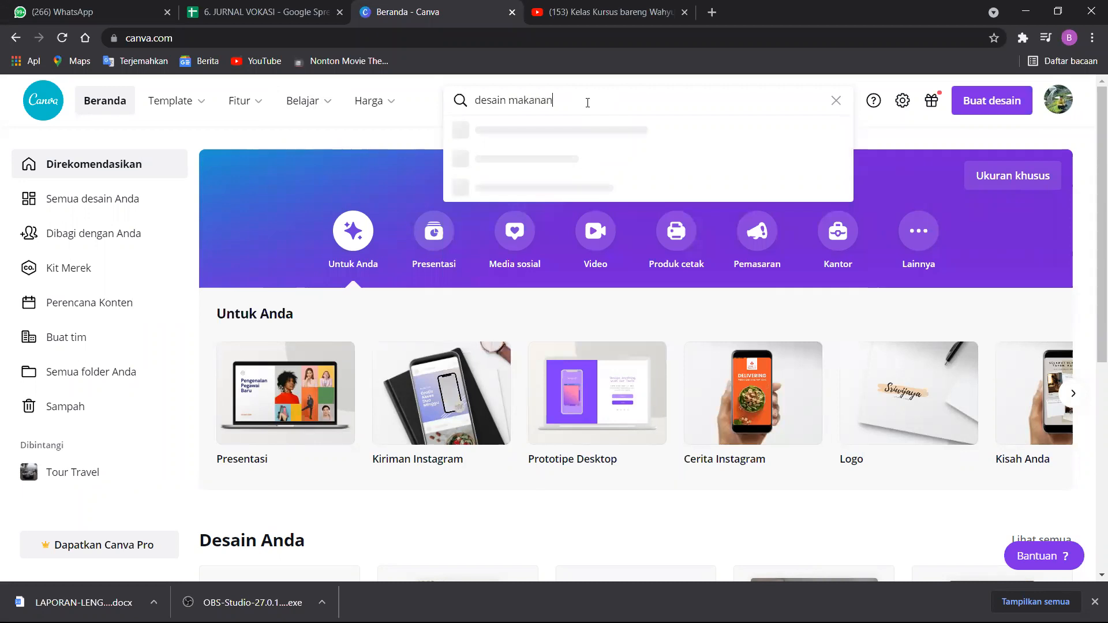
pyautogui.press('Return')
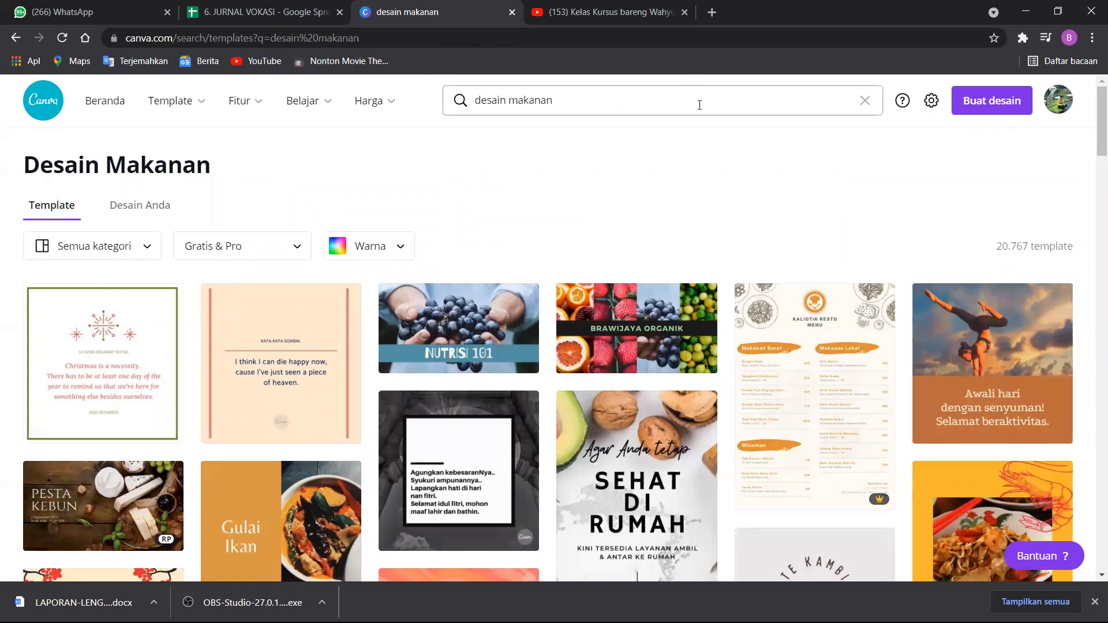
# Examine the food design templates in the search results, including which are free, paid or Pro.
pyautogui.scroll(-5, 491, 311)
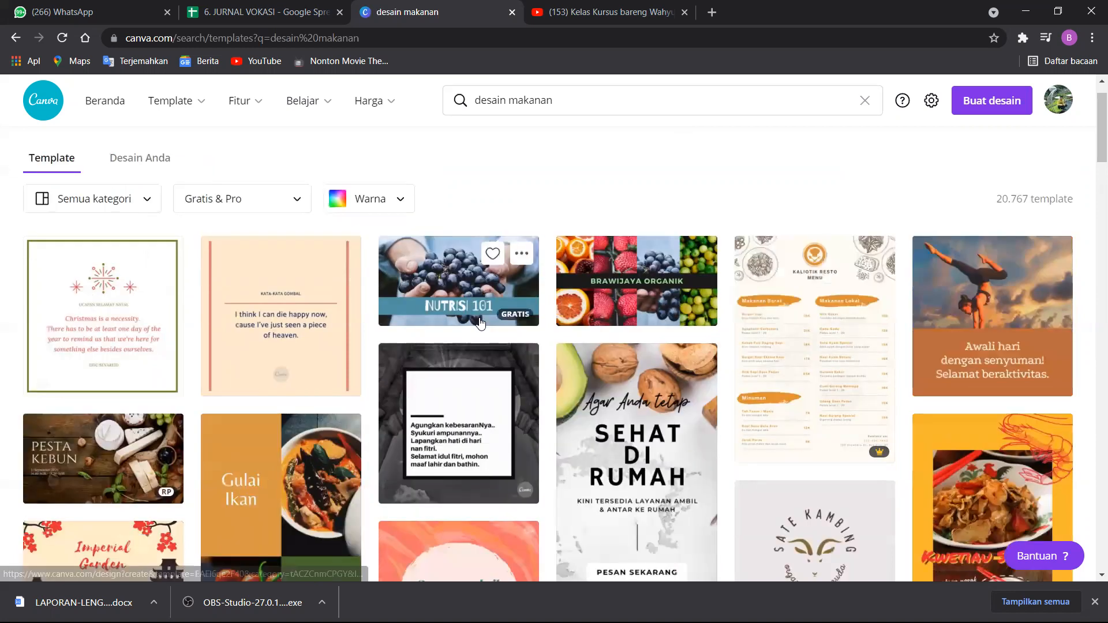
pyautogui.scroll(-2, 491, 312)
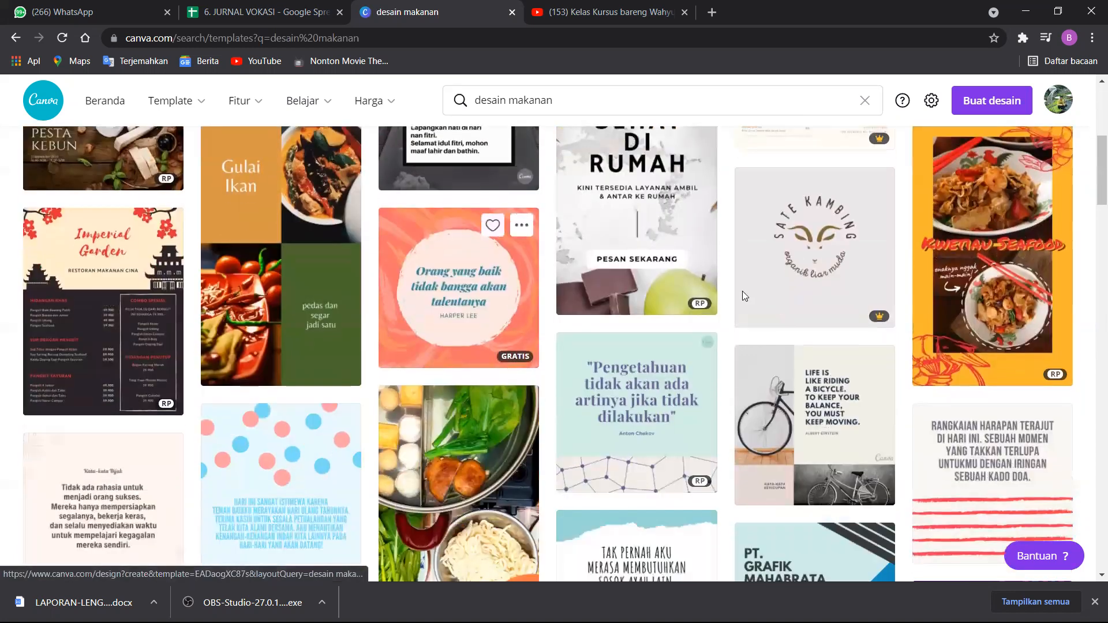
pyautogui.scroll(-4, 558, 366)
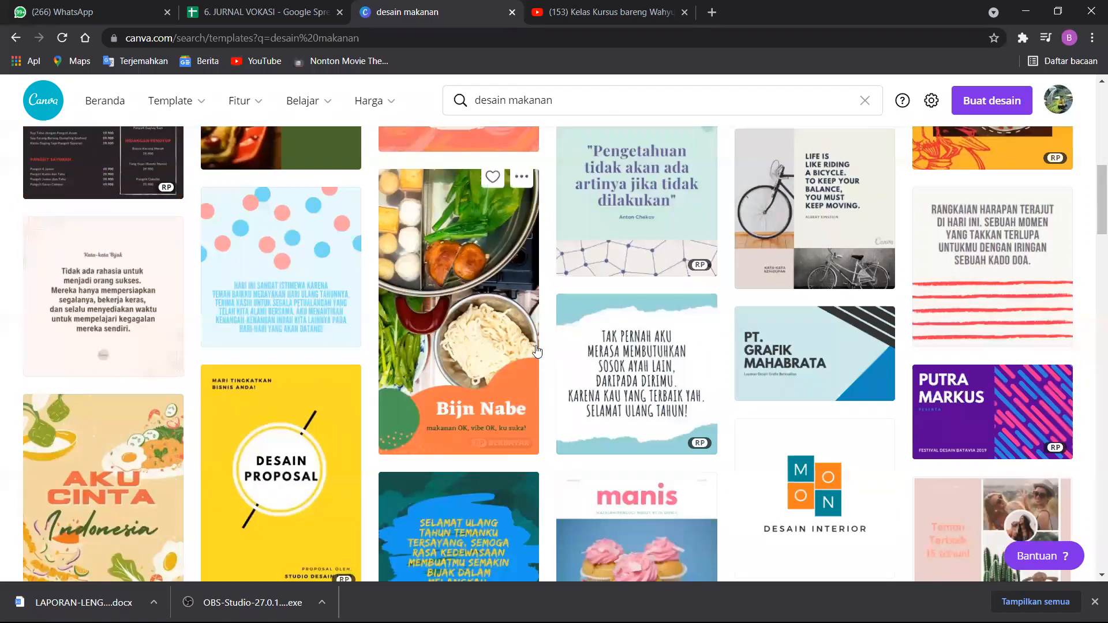
pyautogui.scroll(-2, 541, 357)
pyautogui.scroll(-7, 543, 346)
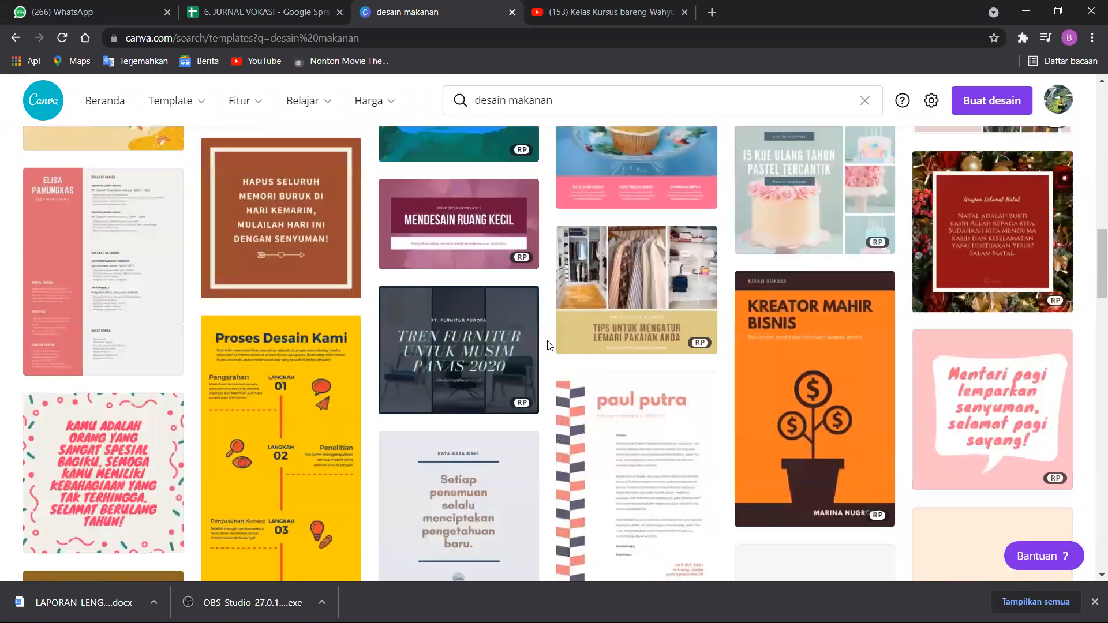
pyautogui.scroll(-8, 378, 420)
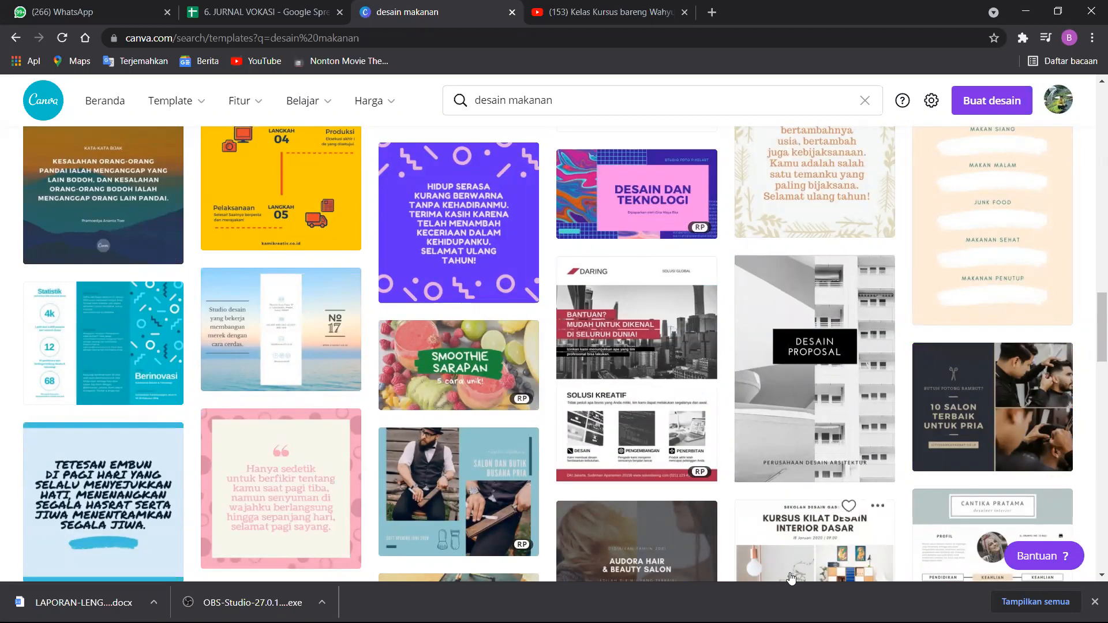
pyautogui.scroll(-1, 519, 311)
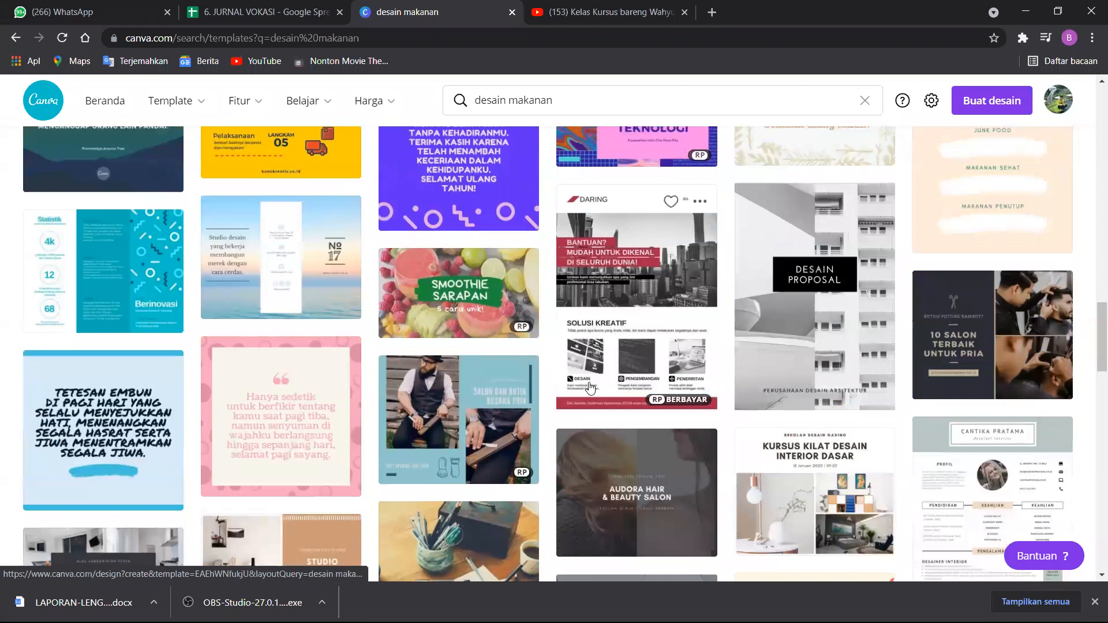
pyautogui.scroll(-1, 512, 439)
pyautogui.scroll(-2, 509, 424)
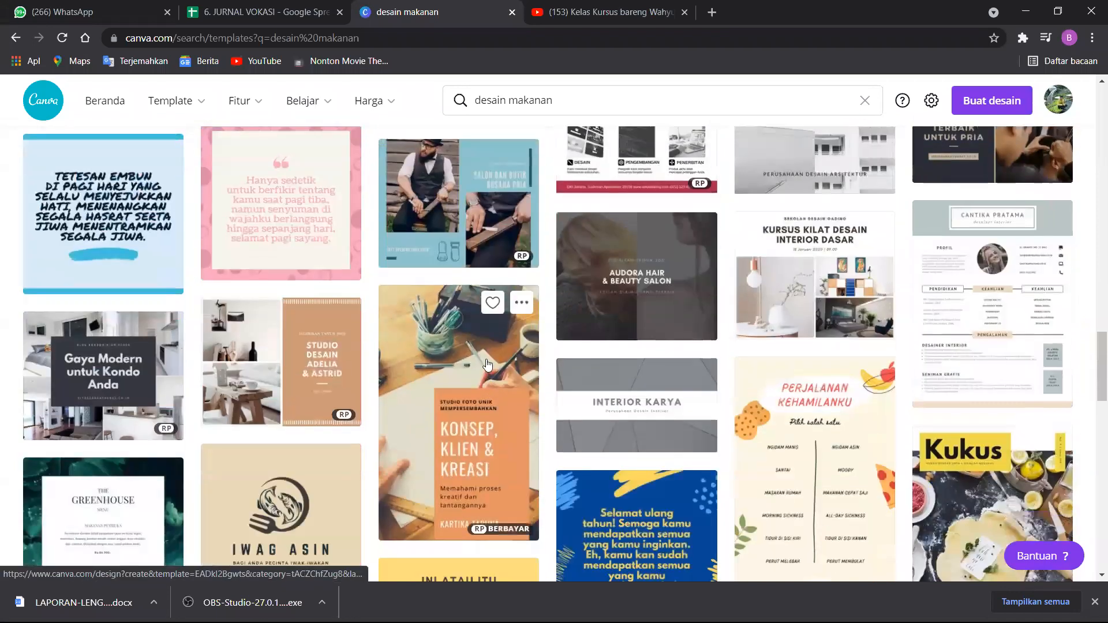
pyautogui.scroll(-2, 875, 405)
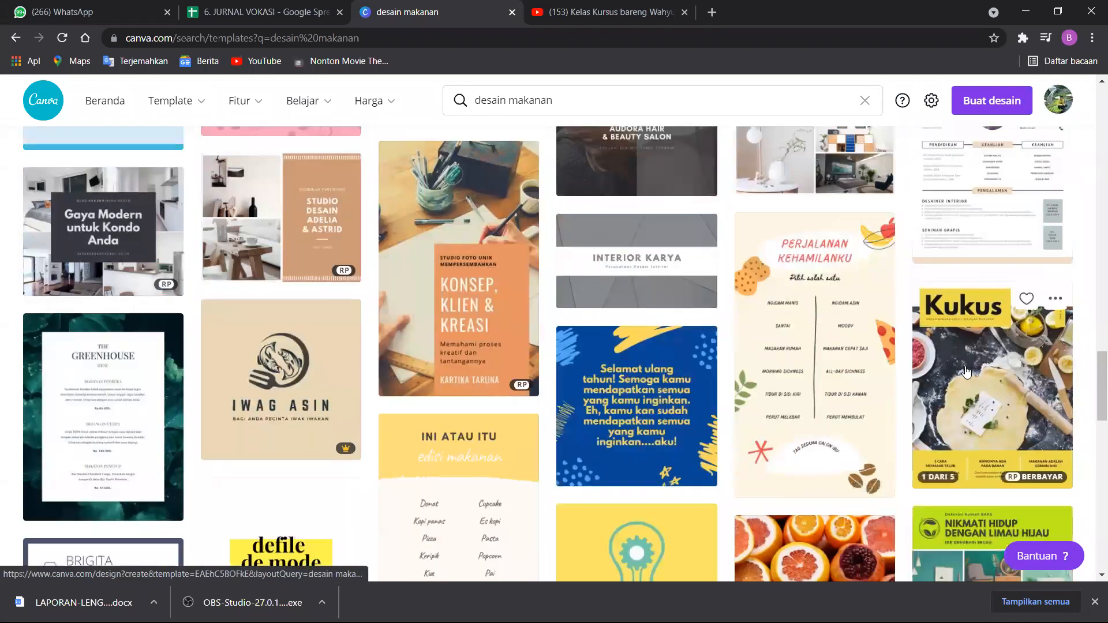
pyautogui.scroll(-1, 966, 372)
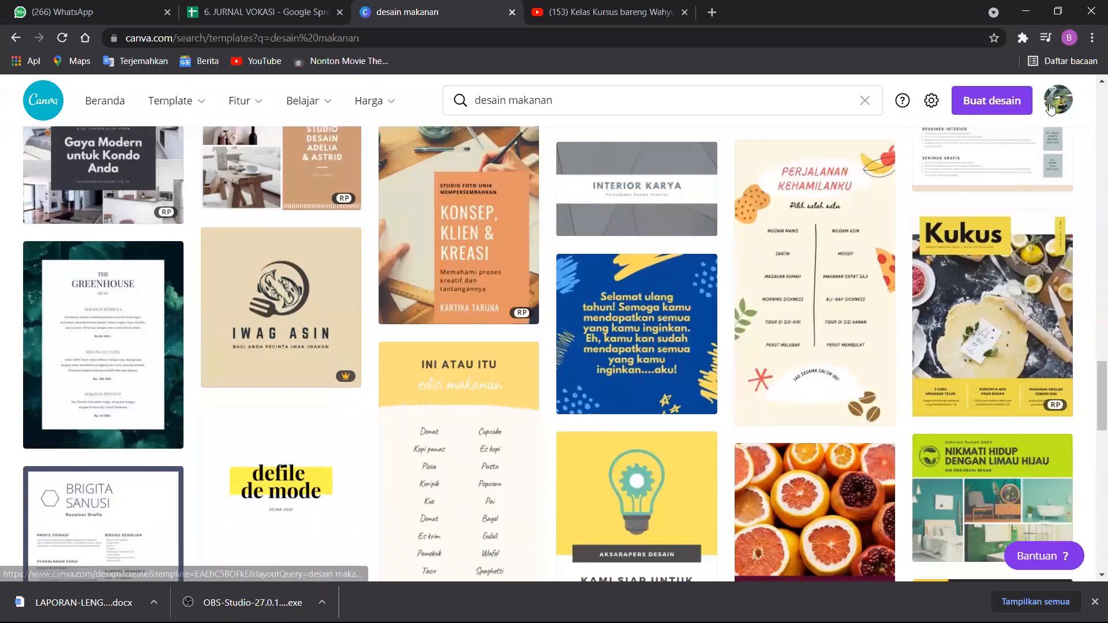
# Switch to the Canva Pro team and search for "postingan kuliner" templates.
pyautogui.click(1055, 104)
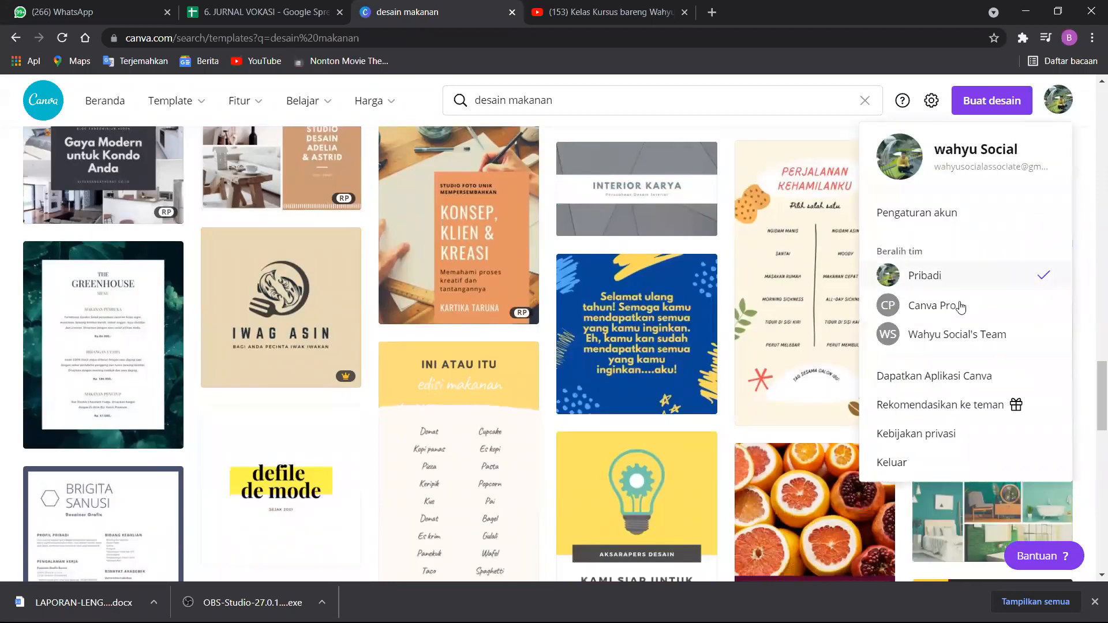
pyautogui.click(960, 306)
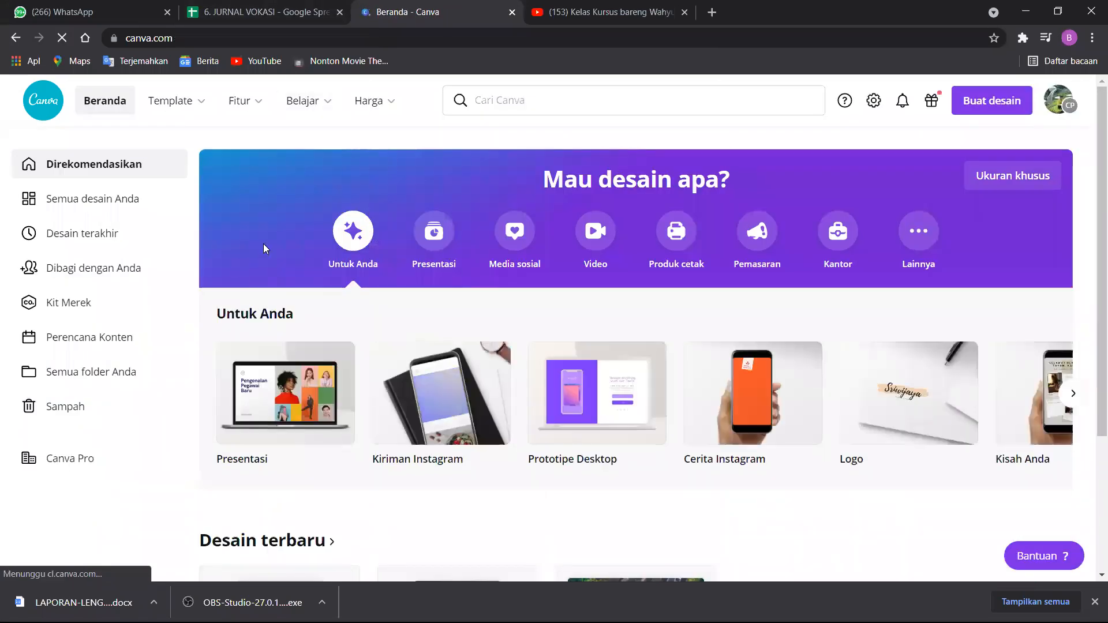
pyautogui.click(541, 91)
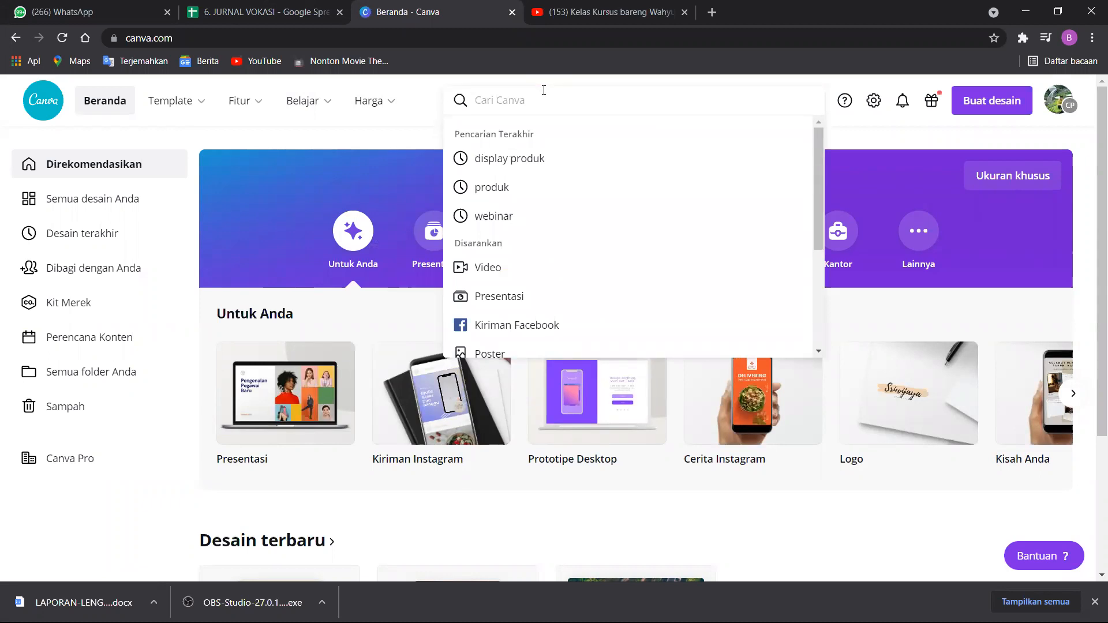
pyautogui.write('kuliner')
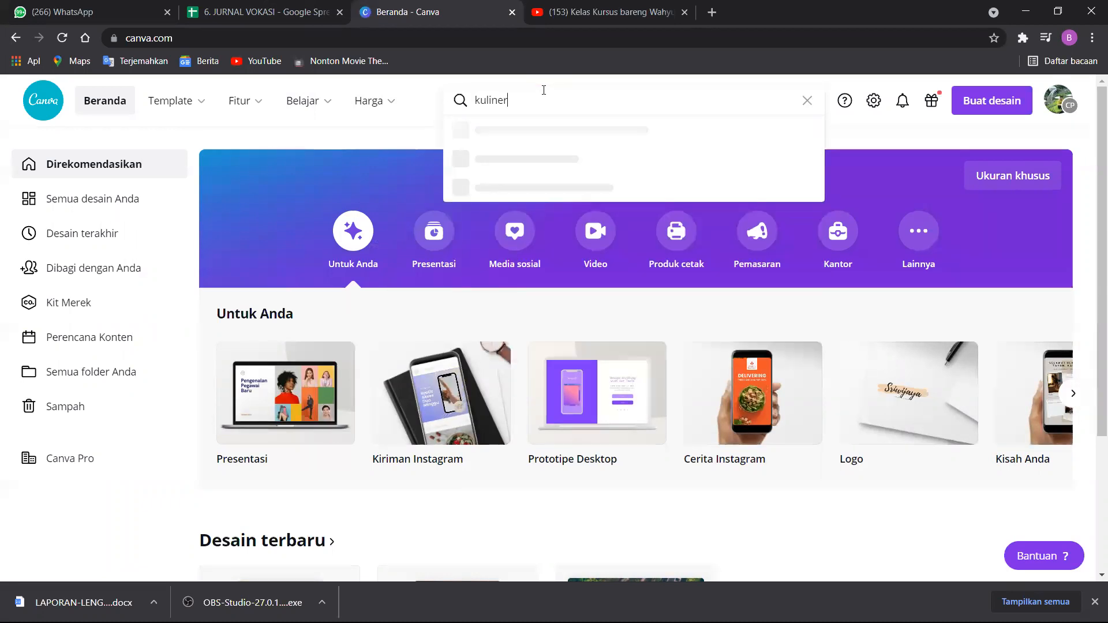
pyautogui.press('BackSpace')
pyautogui.press('BackSpace')
pyautogui.press('BackSpace')
pyautogui.press('BackSpace')
pyautogui.press('BackSpace')
pyautogui.press('BackSpace')
pyautogui.write('postingan kul')
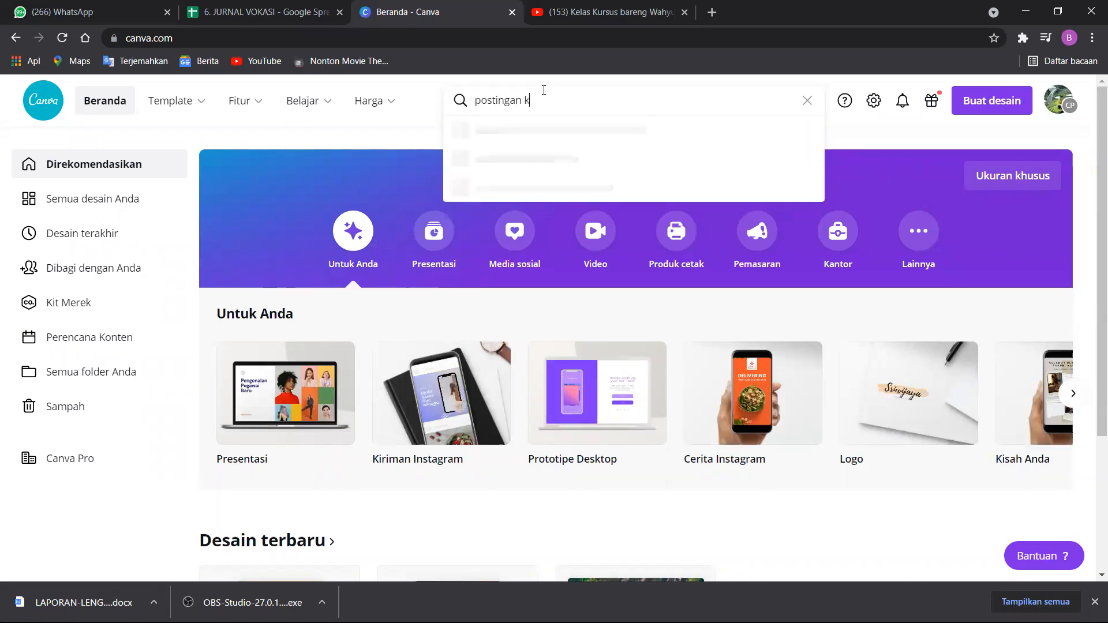
pyautogui.write('iner')
pyautogui.press('Return')
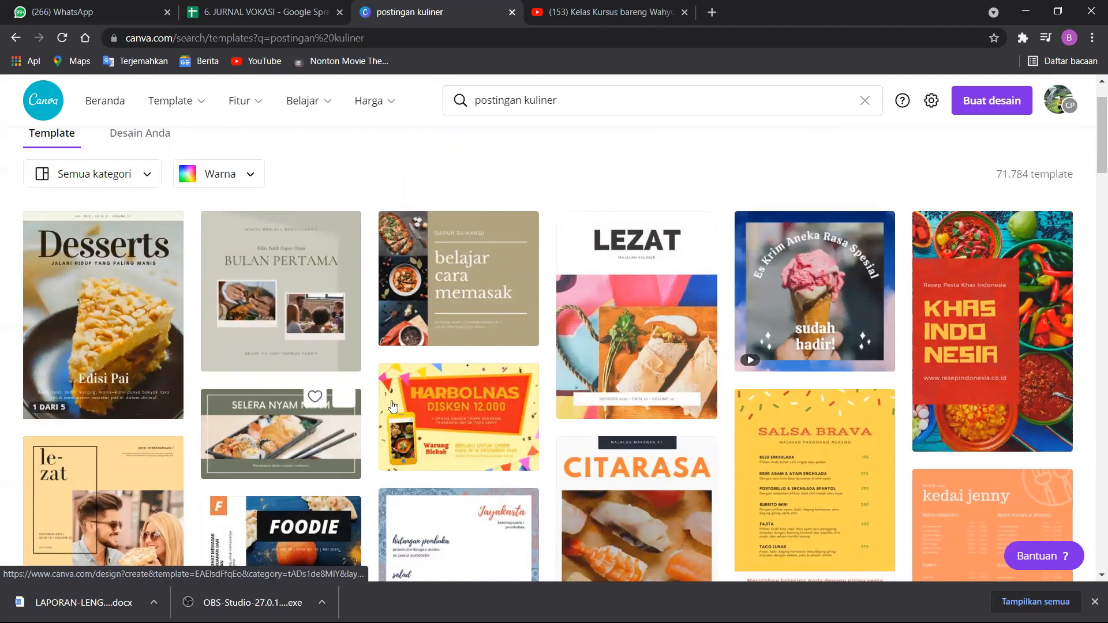
# Look through the culinary post templates and open the "Desserts" pie magazine template for editing.
pyautogui.scroll(-3, 608, 426)
pyautogui.scroll(-5, 608, 426)
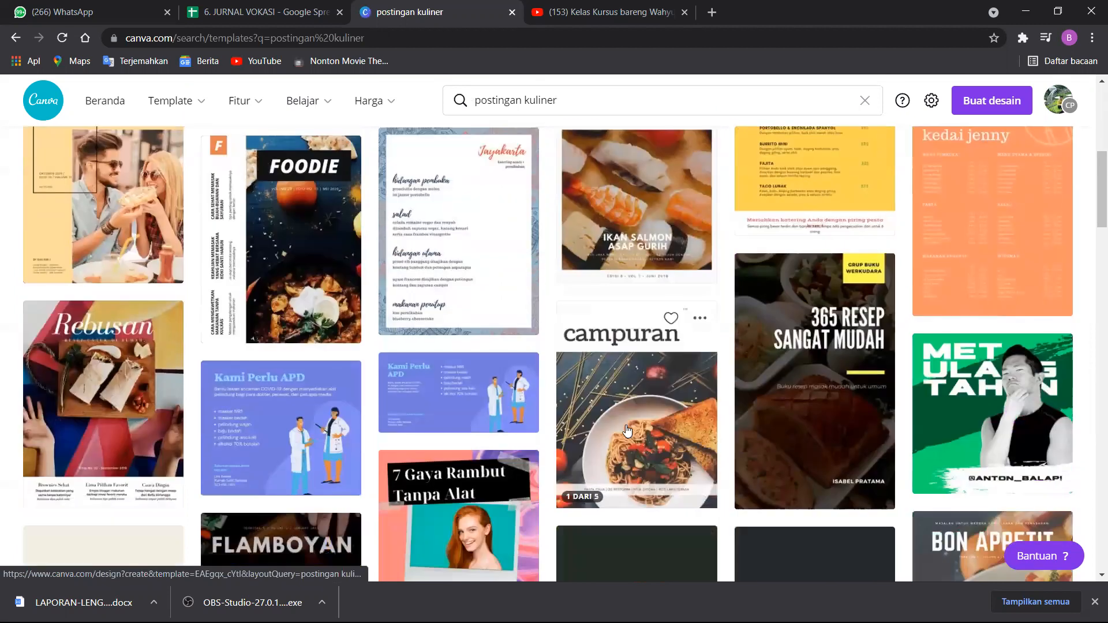
pyautogui.scroll(-5, 293, 342)
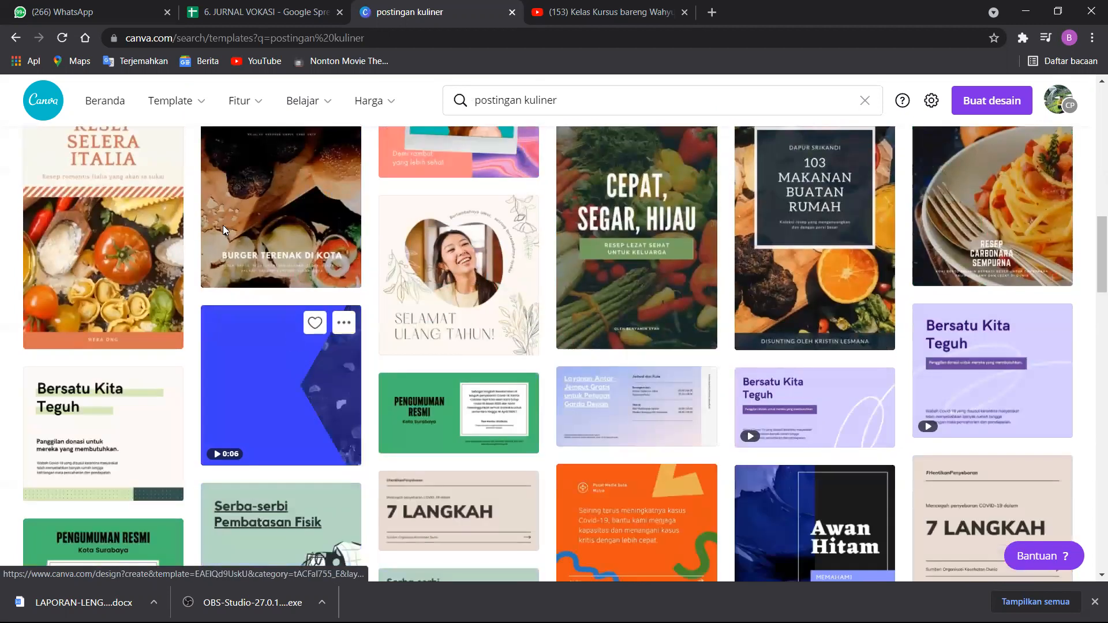
pyautogui.scroll(15, 226, 231)
pyautogui.scroll(-1, 149, 394)
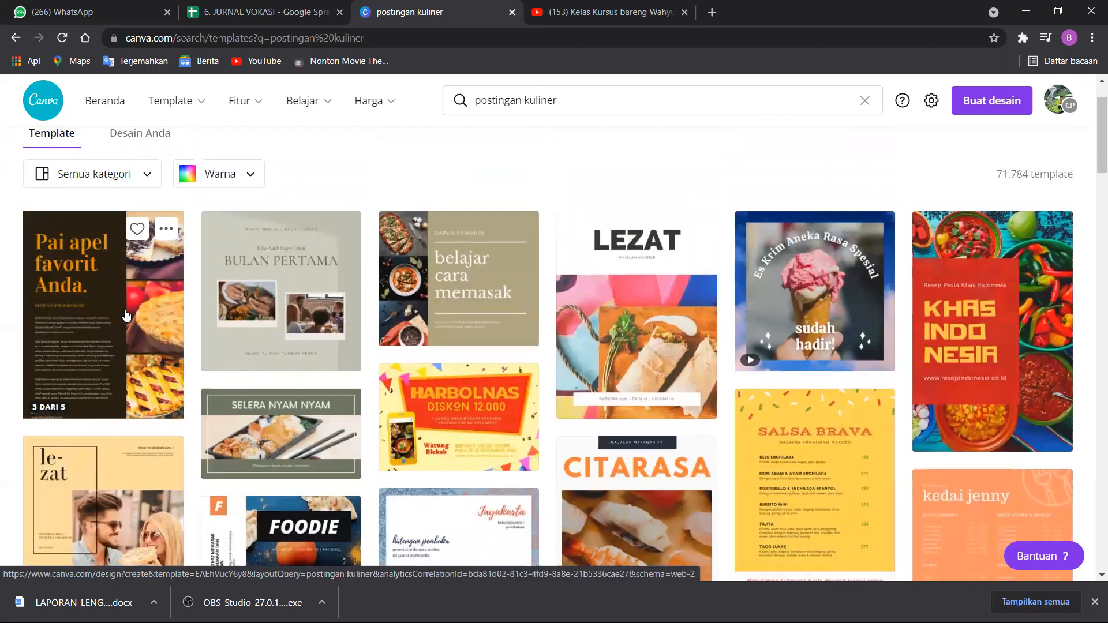
pyautogui.click(126, 313)
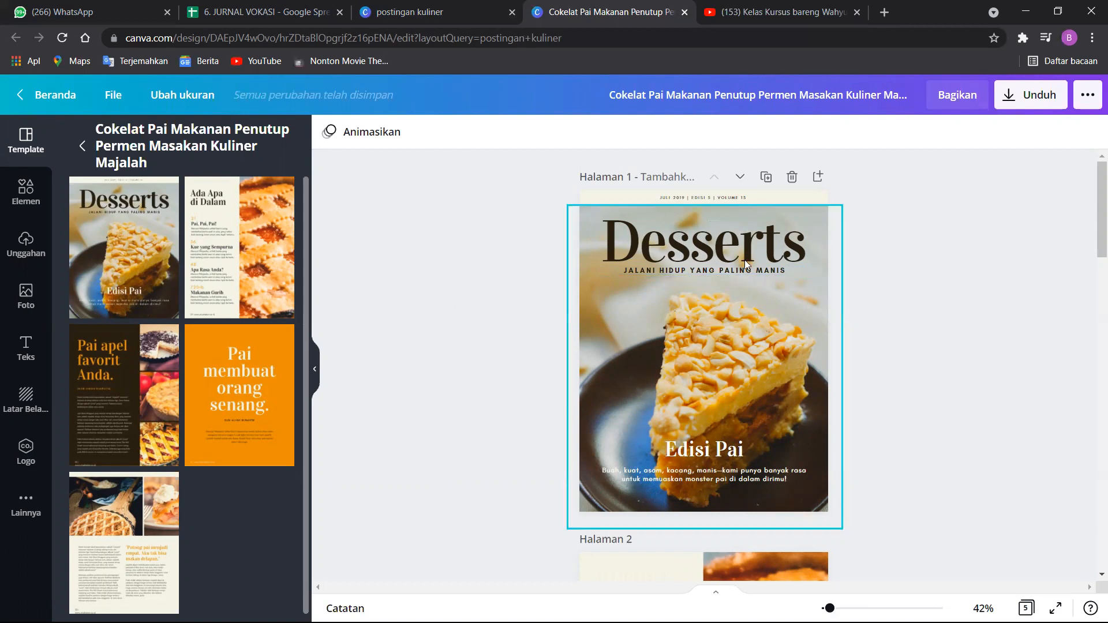
# Select the "Desserts" title and the pie photo on page 1, and look through the uploaded images.
pyautogui.click(709, 242)
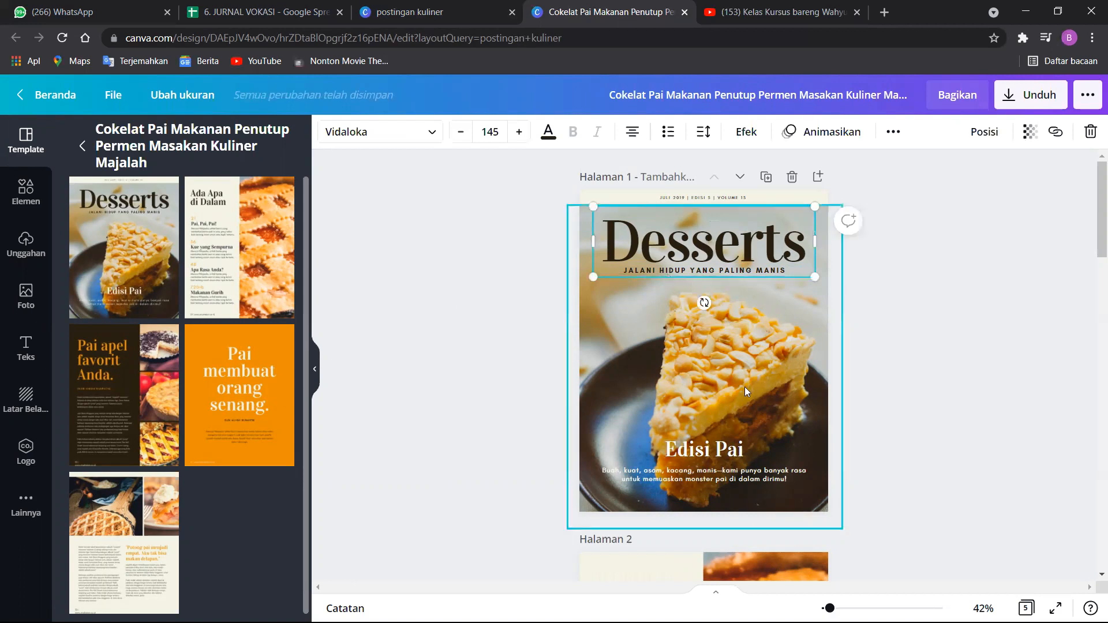
pyautogui.click(752, 368)
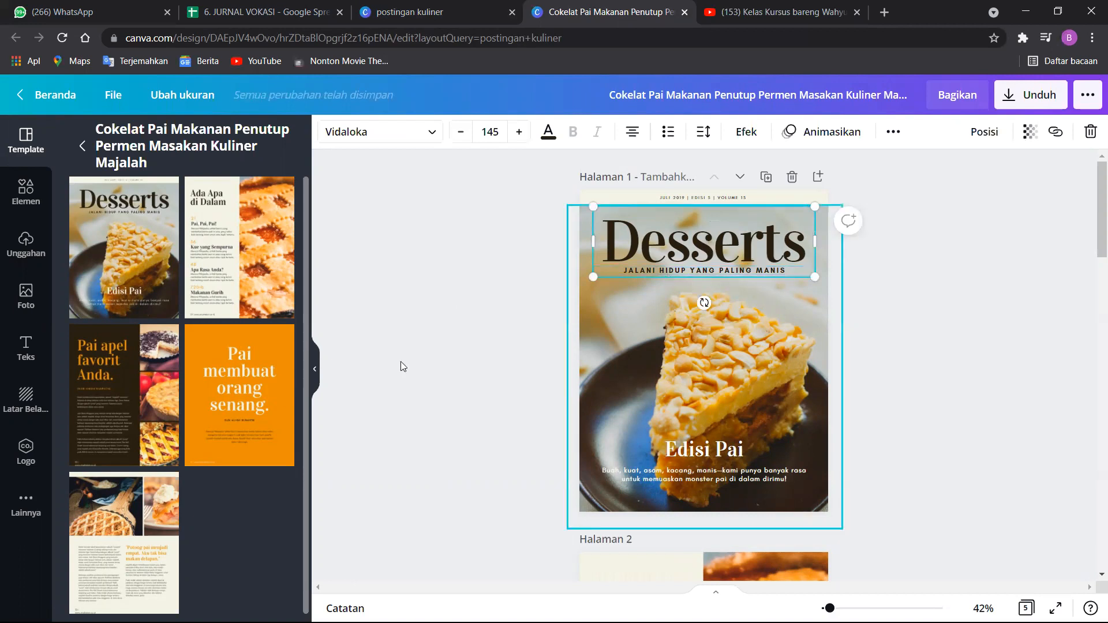
pyautogui.click(15, 261)
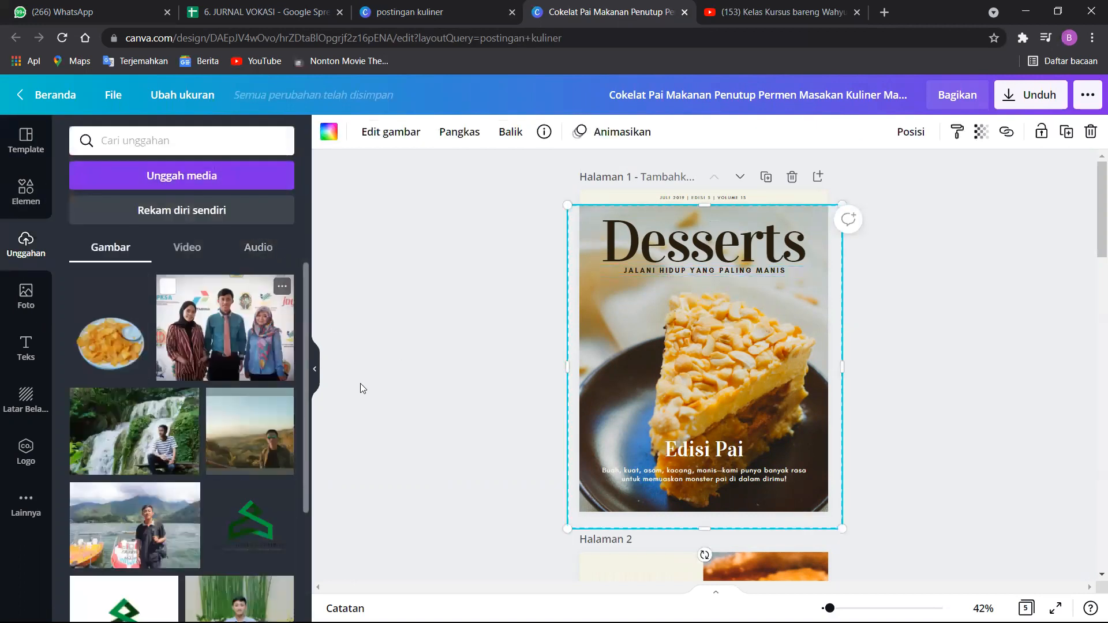
pyautogui.scroll(-2, 130, 463)
pyautogui.scroll(2, 130, 463)
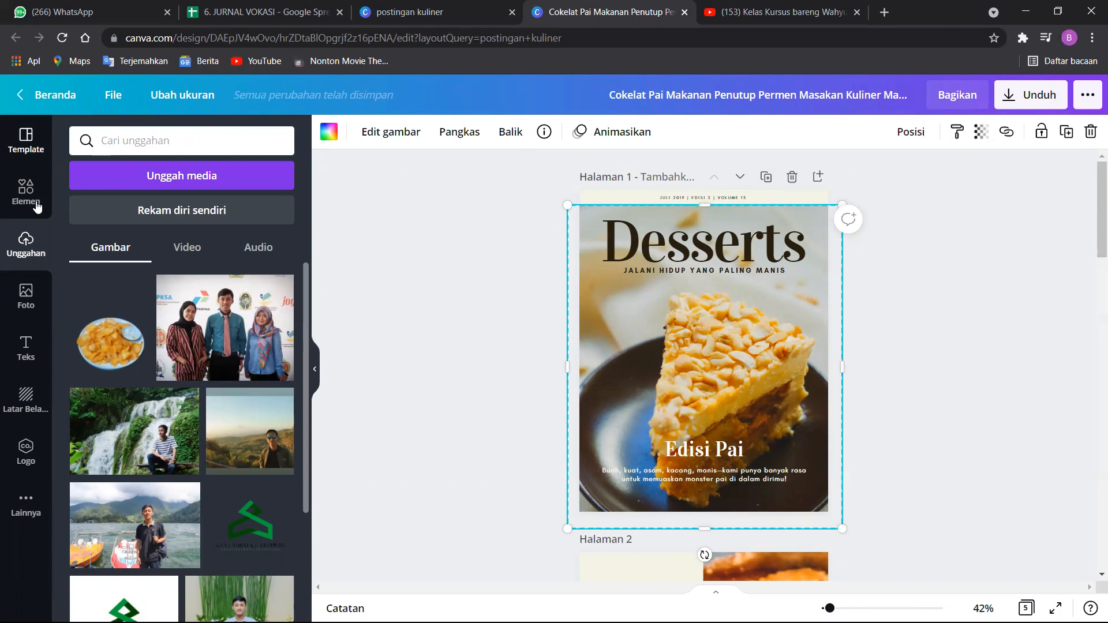
# View the magazine template's page layouts and look through the element library's shapes, graphics, photos, videos, audio, charts, frames and grids.
pyautogui.click(29, 141)
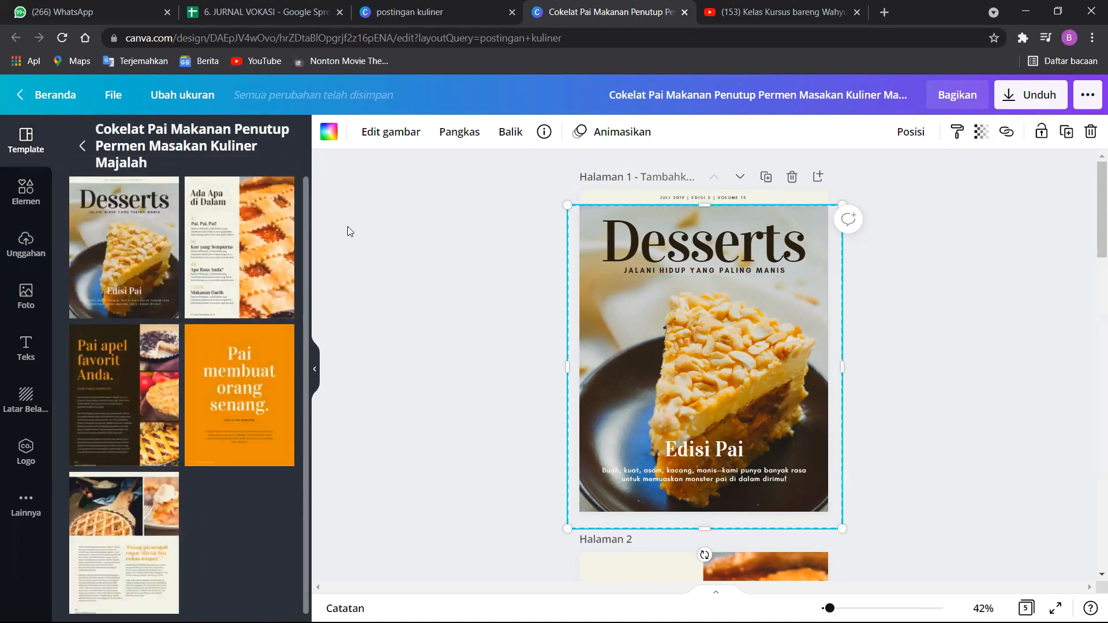
pyautogui.click(38, 209)
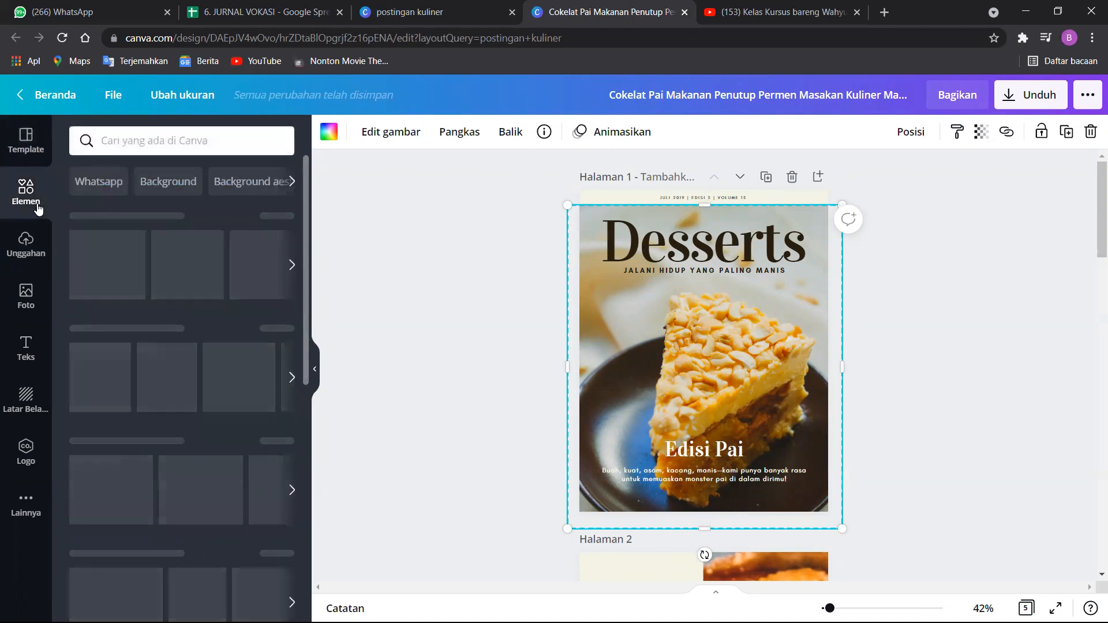
pyautogui.scroll(-2, 252, 289)
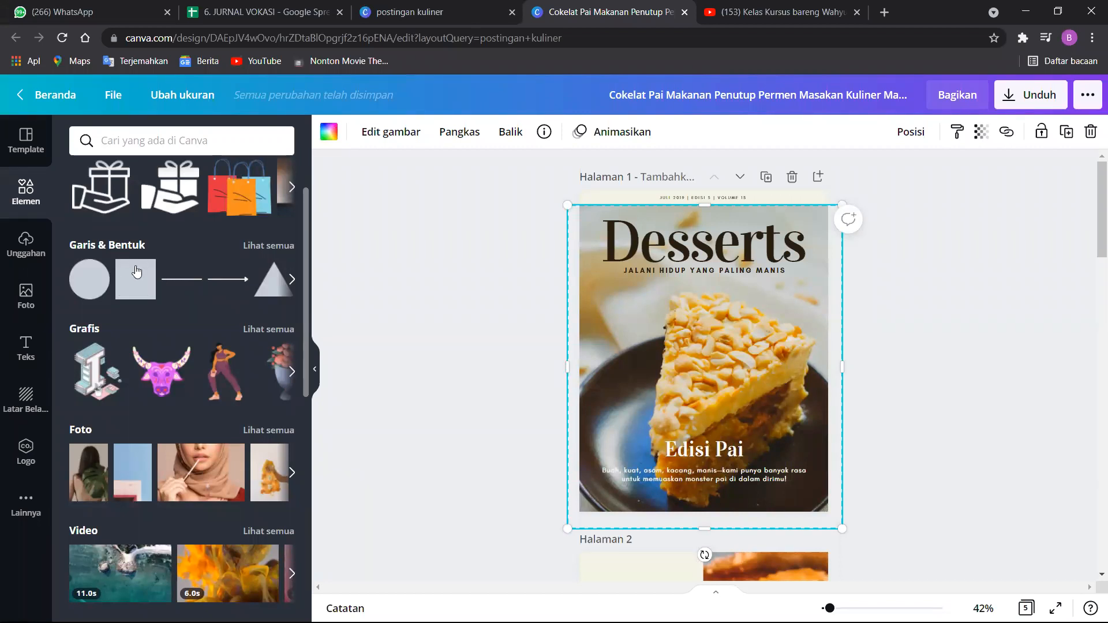
pyautogui.scroll(-5, 126, 316)
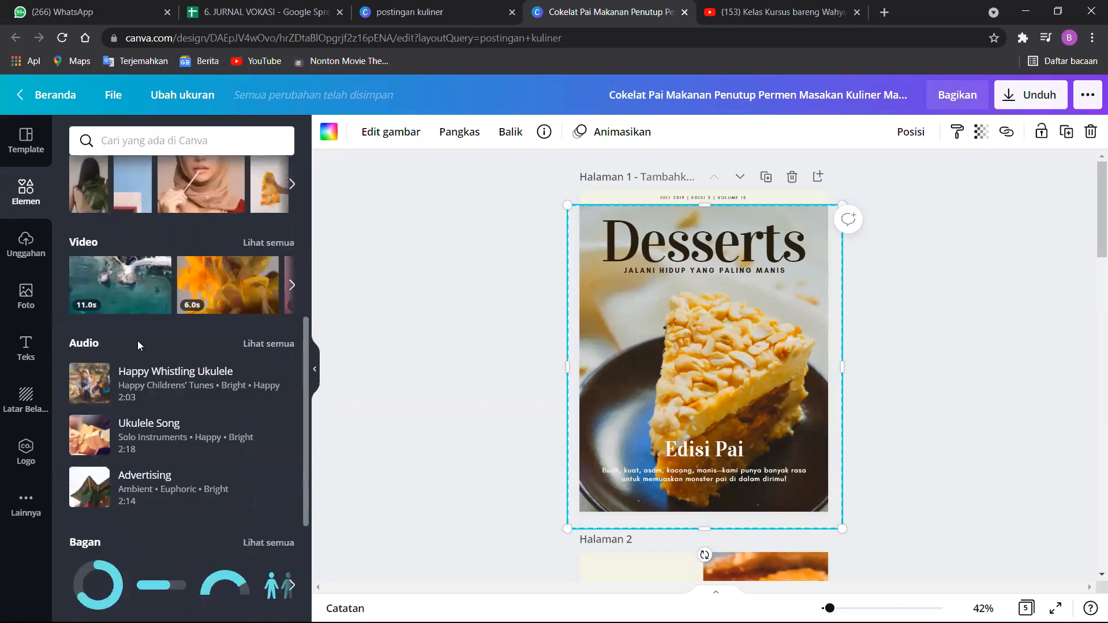
pyautogui.scroll(-3, 137, 341)
pyautogui.scroll(-1, 138, 339)
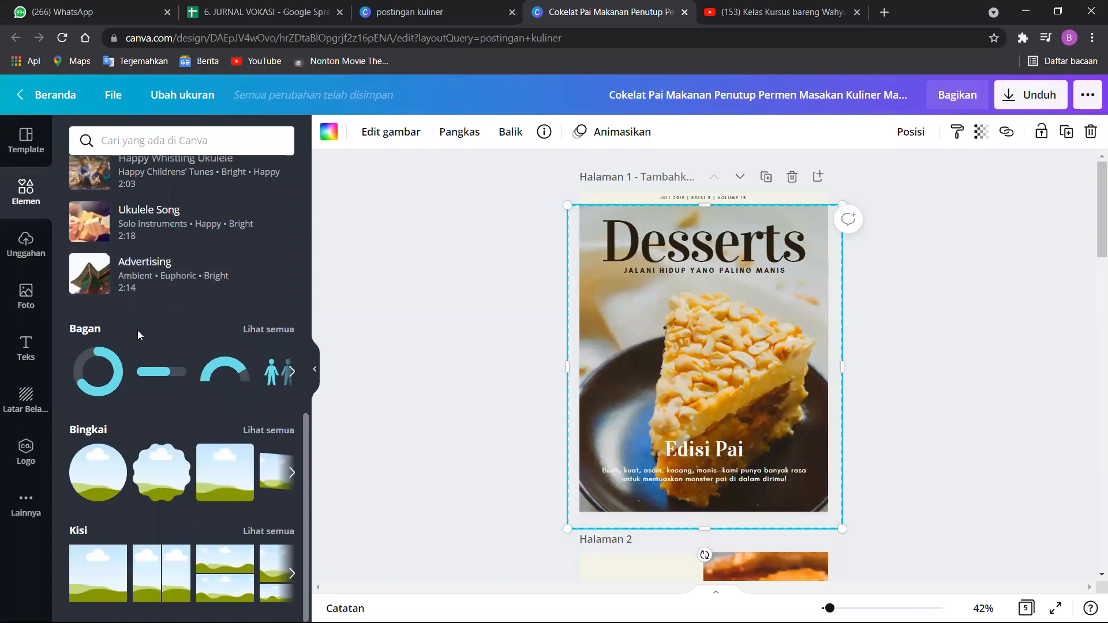
pyautogui.scroll(7, 136, 288)
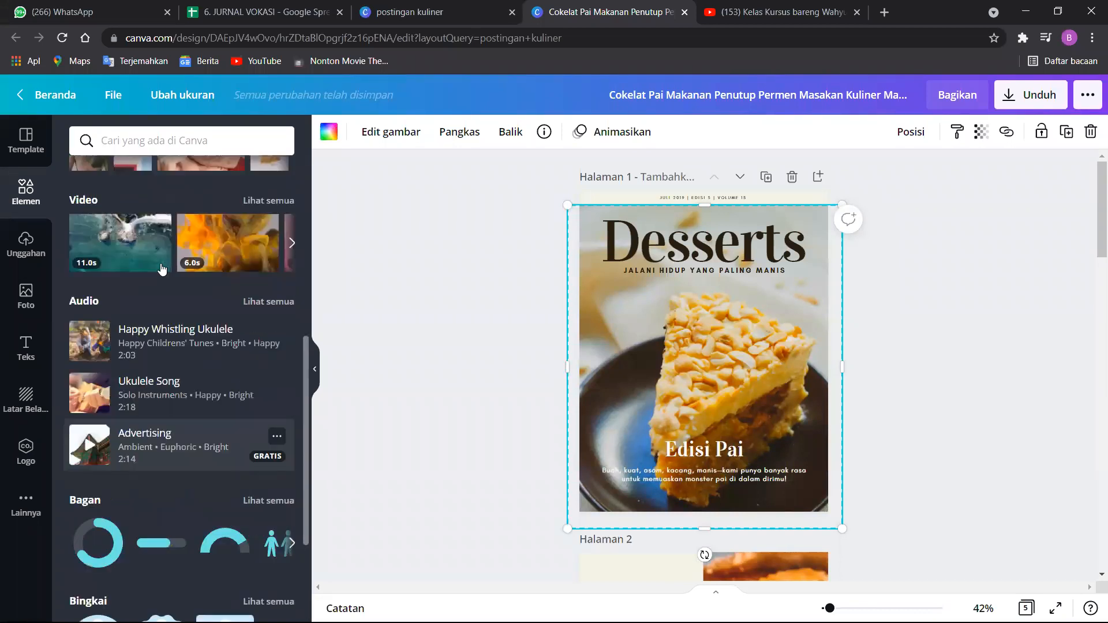
# Look through the element library's media sections and its suggested search keywords.
pyautogui.scroll(-4, 249, 202)
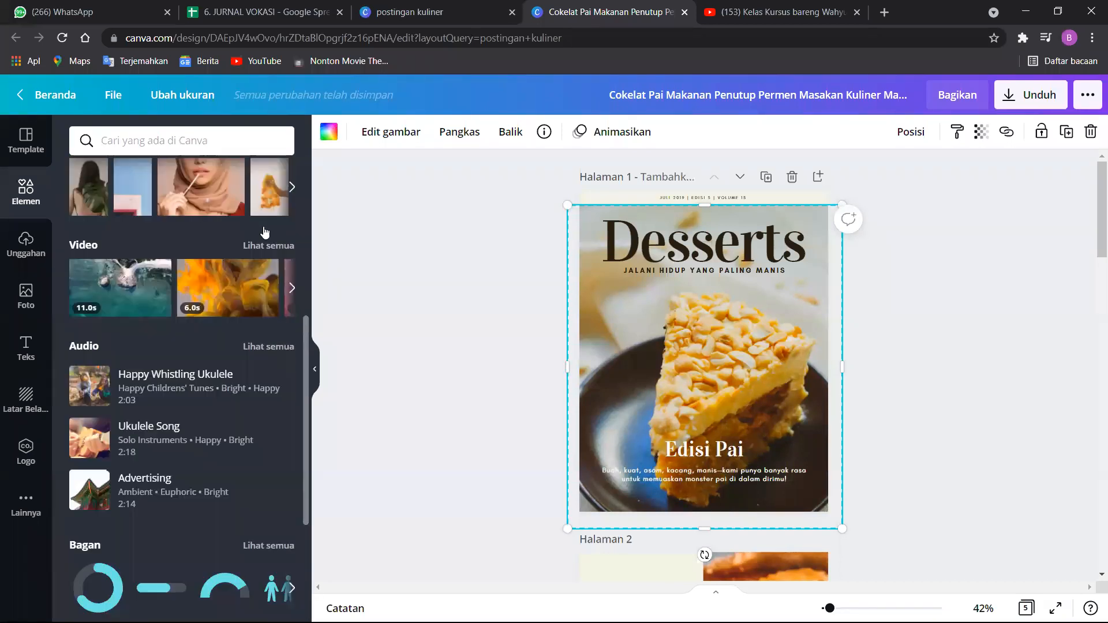
pyautogui.scroll(6, 248, 202)
pyautogui.click(293, 184)
pyautogui.click(294, 184)
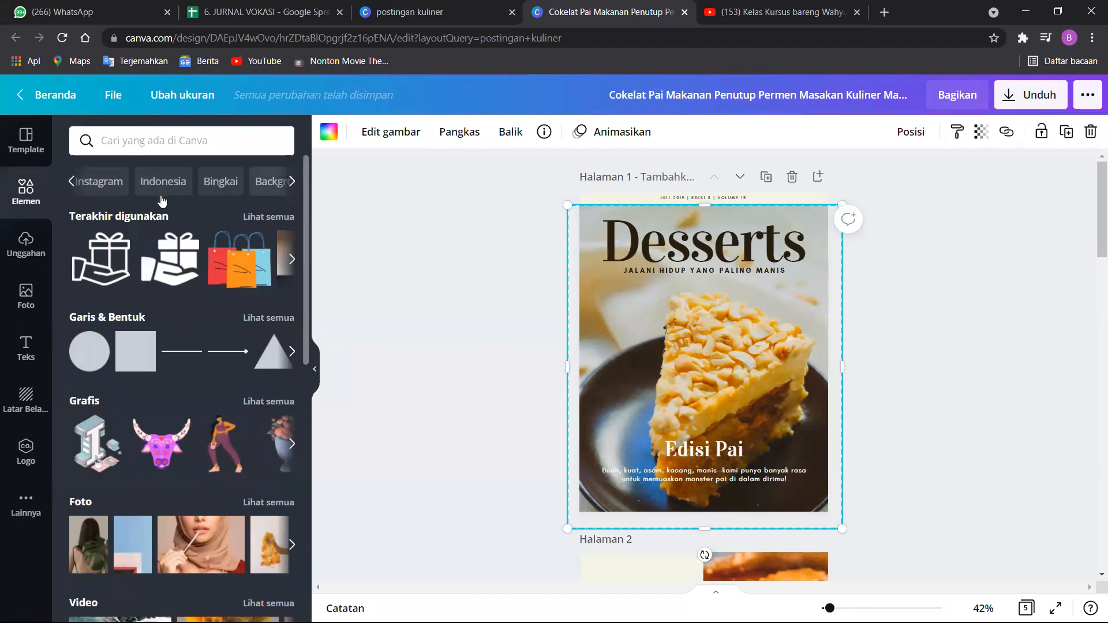
pyautogui.click(73, 181)
# Search the element library for "bacground" and look through the results.
pyautogui.click(173, 140)
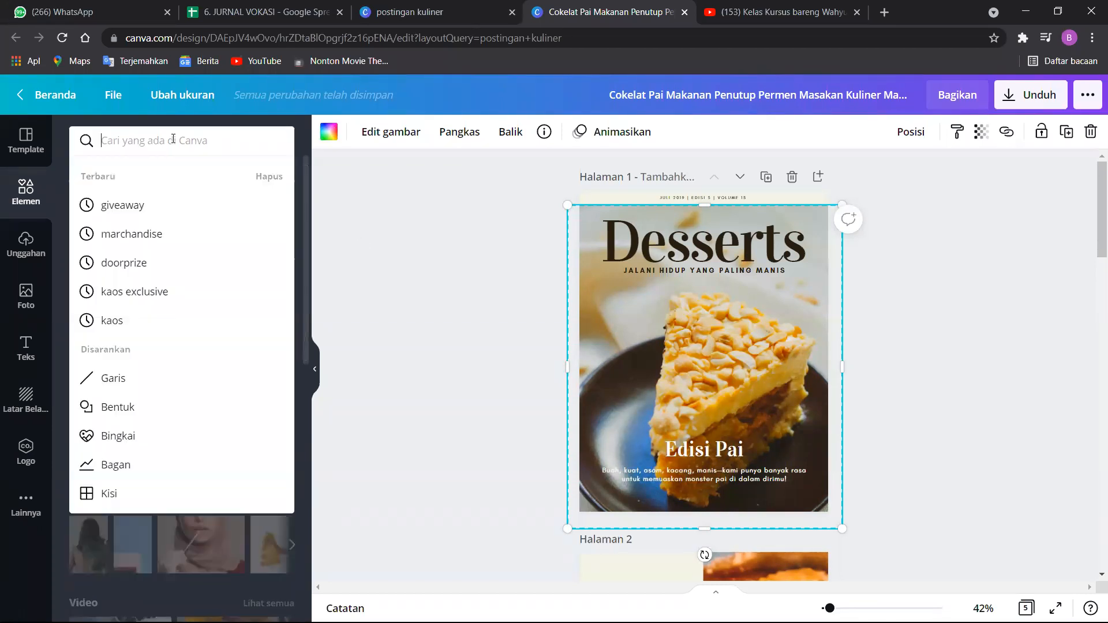
pyautogui.write('ba')
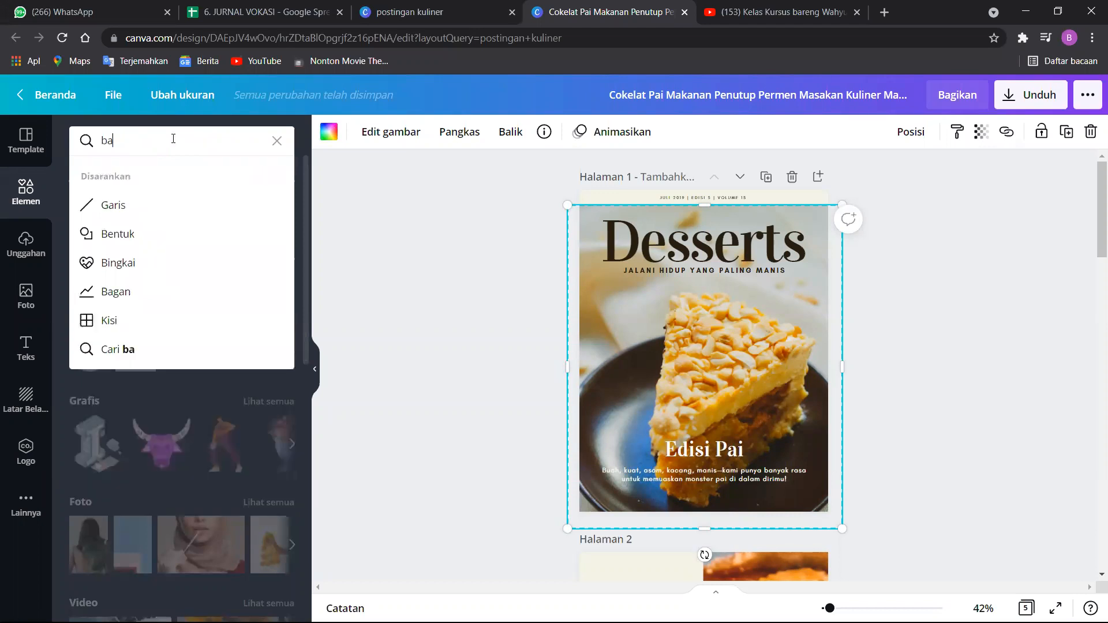
pyautogui.write('cground')
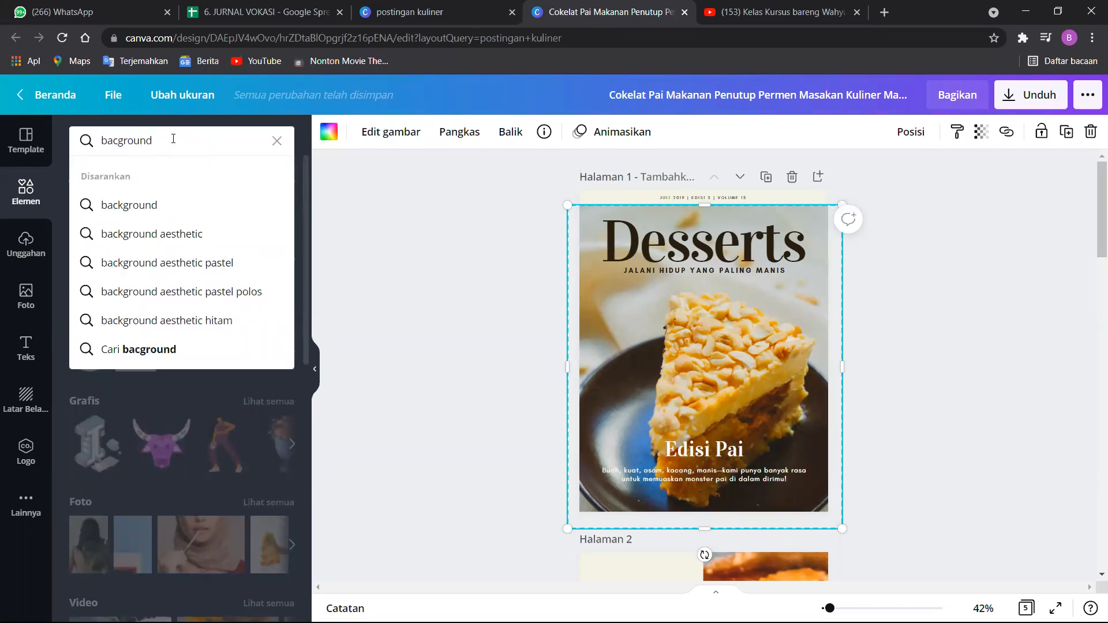
pyautogui.press('Return')
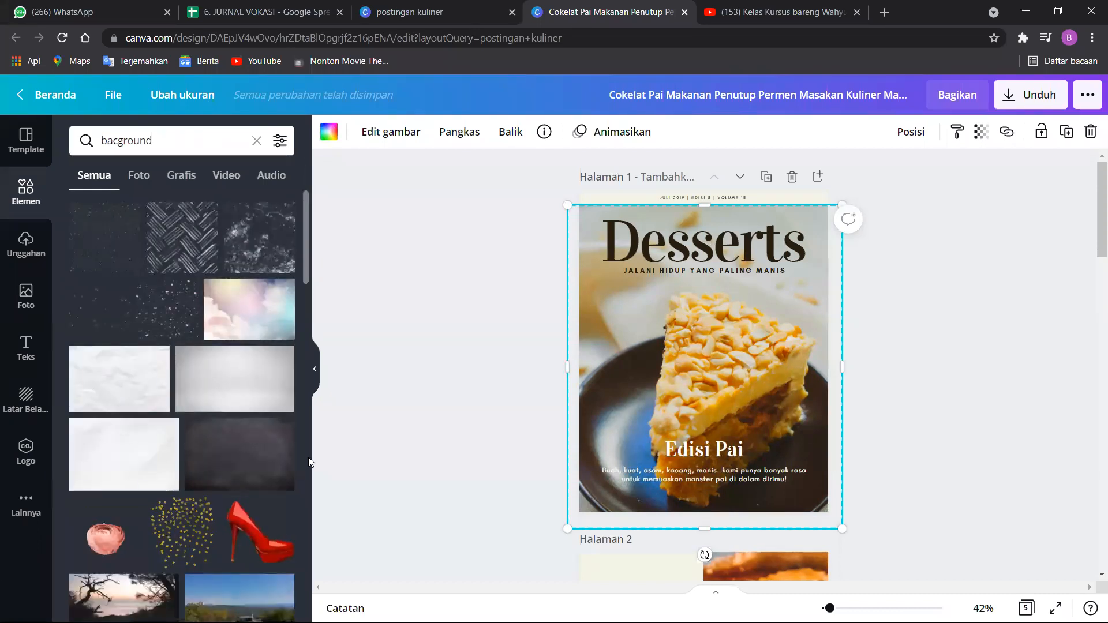
pyautogui.scroll(-1, 157, 398)
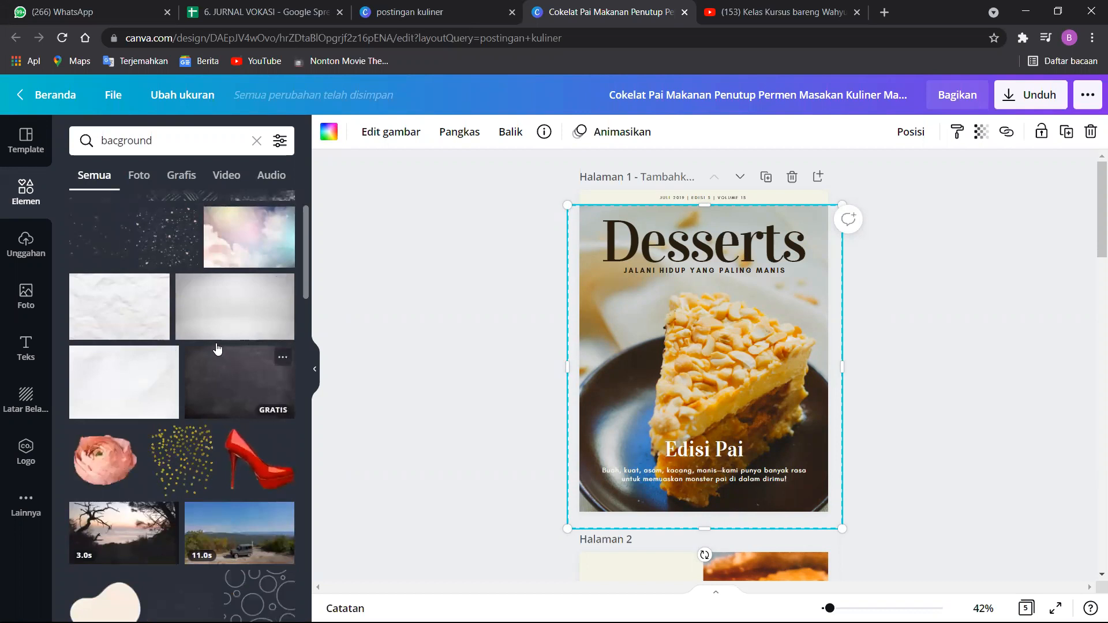
pyautogui.scroll(-4, 218, 352)
pyautogui.scroll(-9, 219, 328)
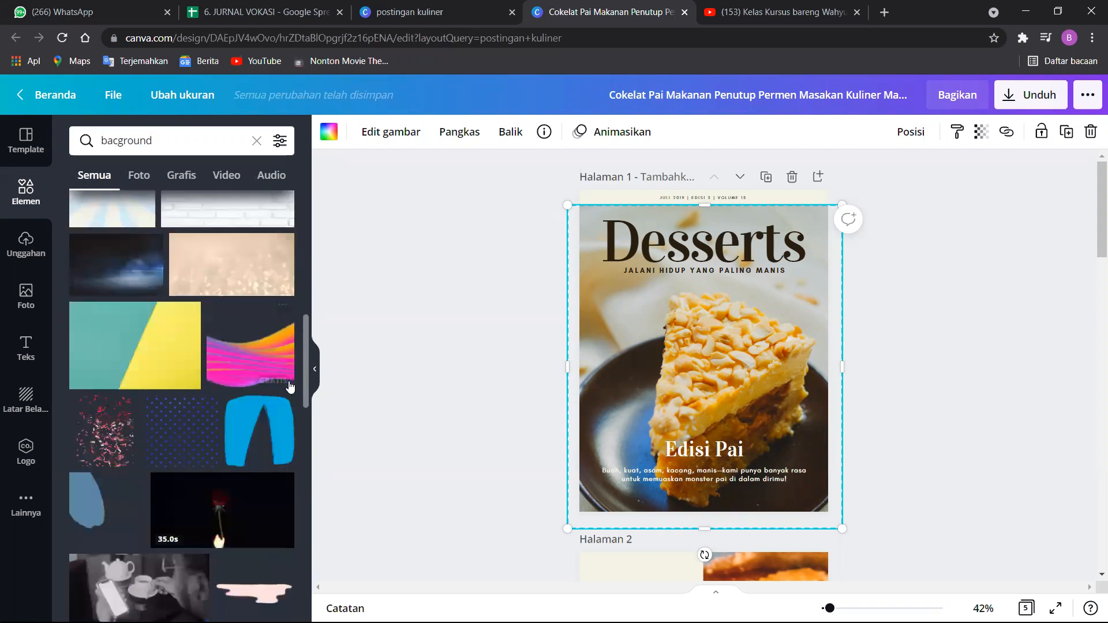
pyautogui.scroll(5, 236, 404)
pyautogui.scroll(-10, 236, 404)
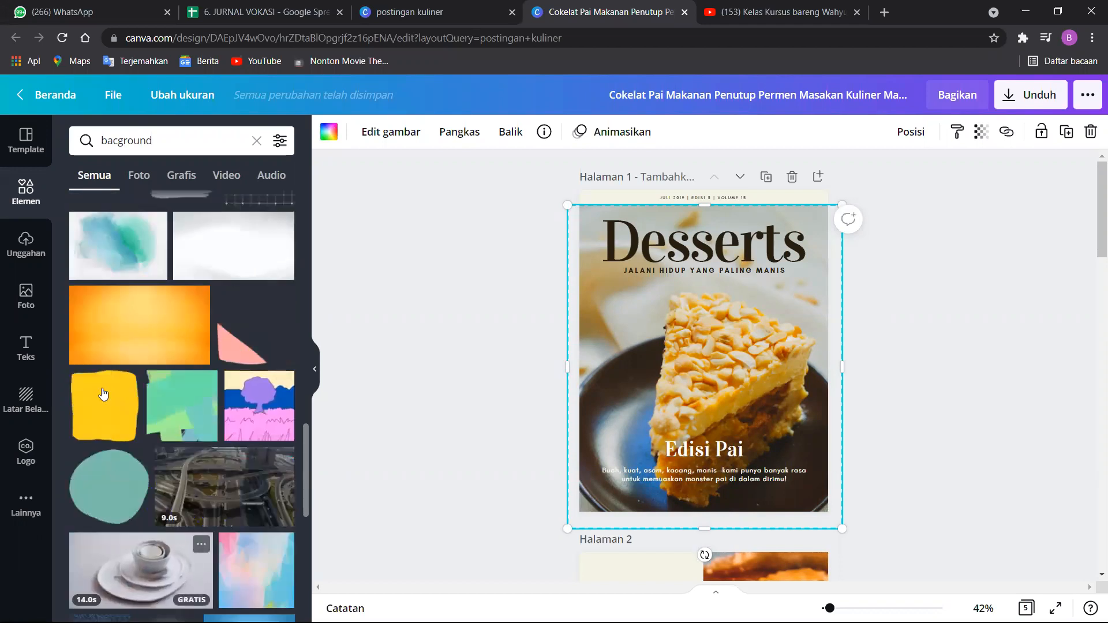
pyautogui.scroll(-4, 99, 391)
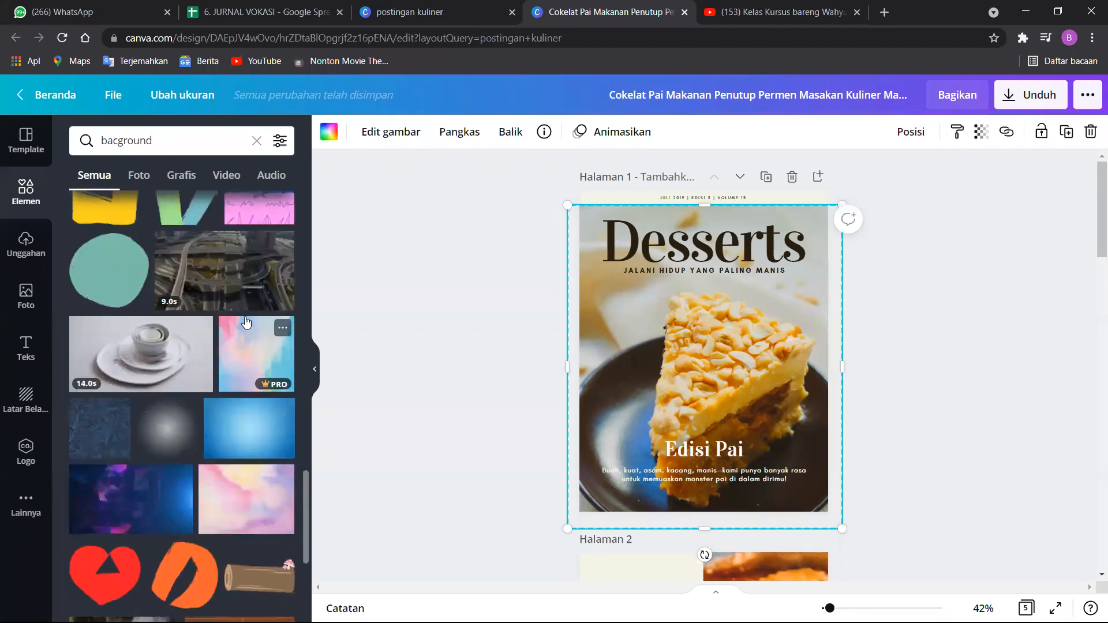
pyautogui.scroll(-3, 243, 323)
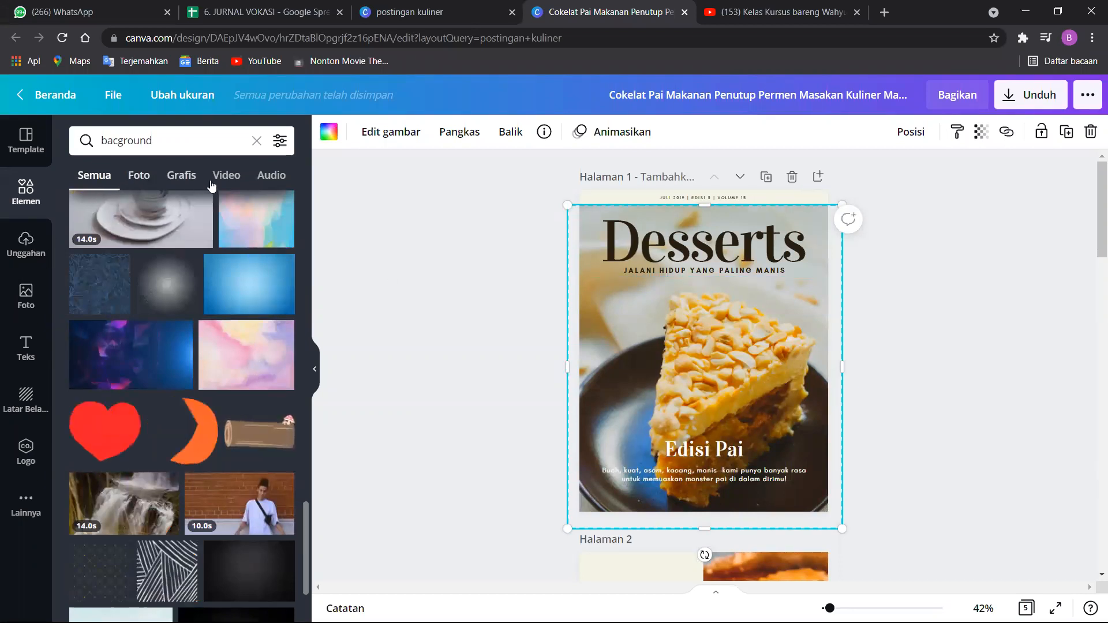
# Look through the images in the uploads section.
pyautogui.click(26, 245)
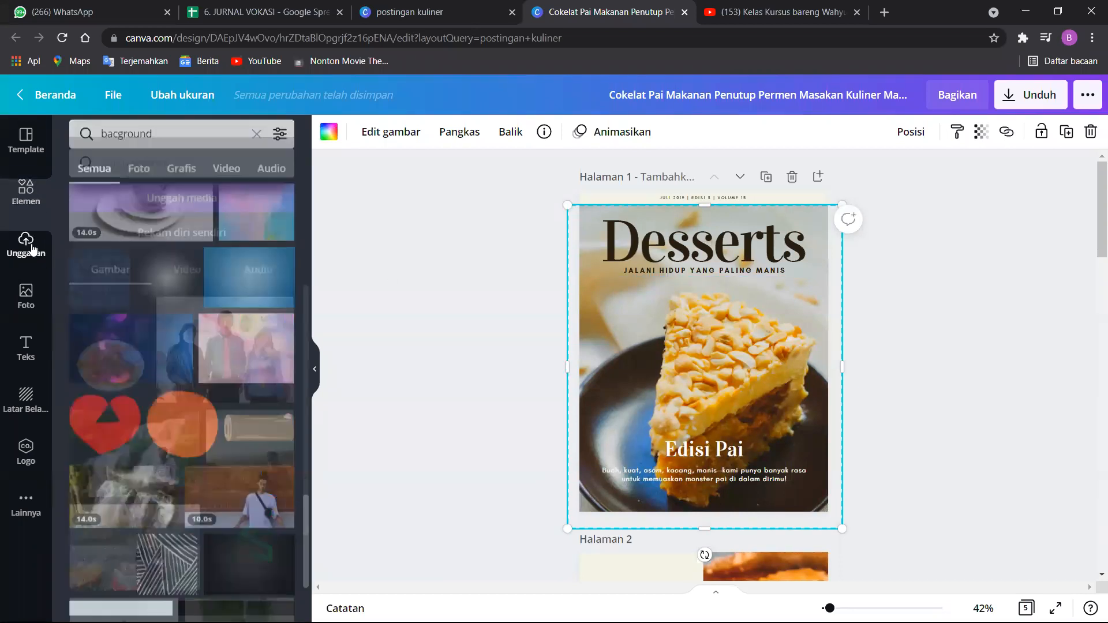
pyautogui.scroll(-3, 118, 297)
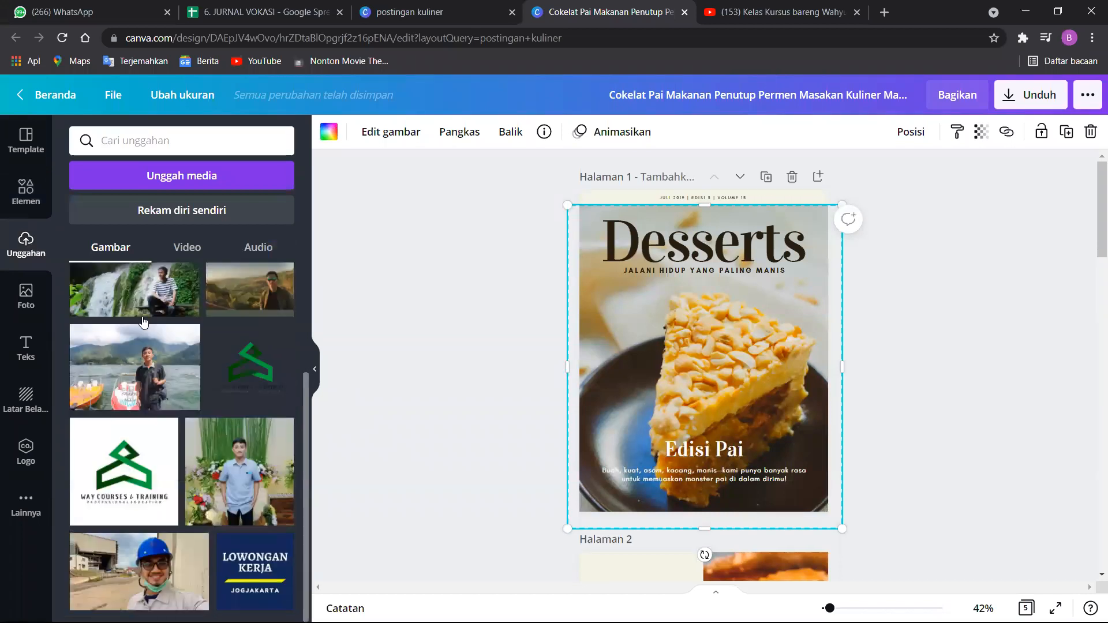
pyautogui.scroll(2, 148, 298)
pyautogui.scroll(2, 173, 311)
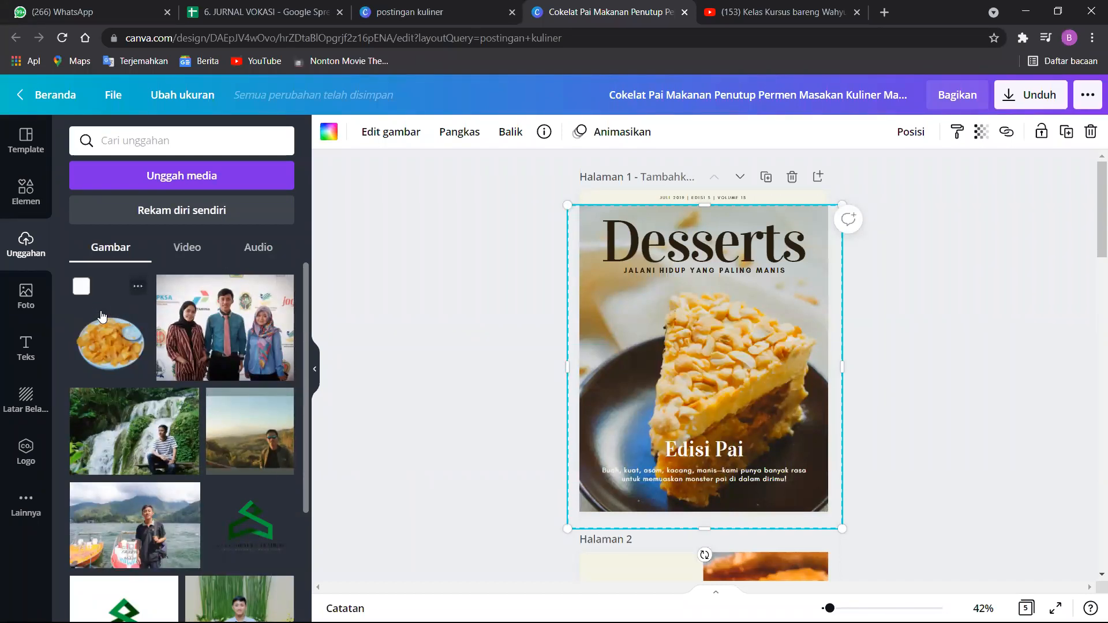
# Upload the logo image post03-removebg-preview from the device's Downloads folder.
pyautogui.click(203, 179)
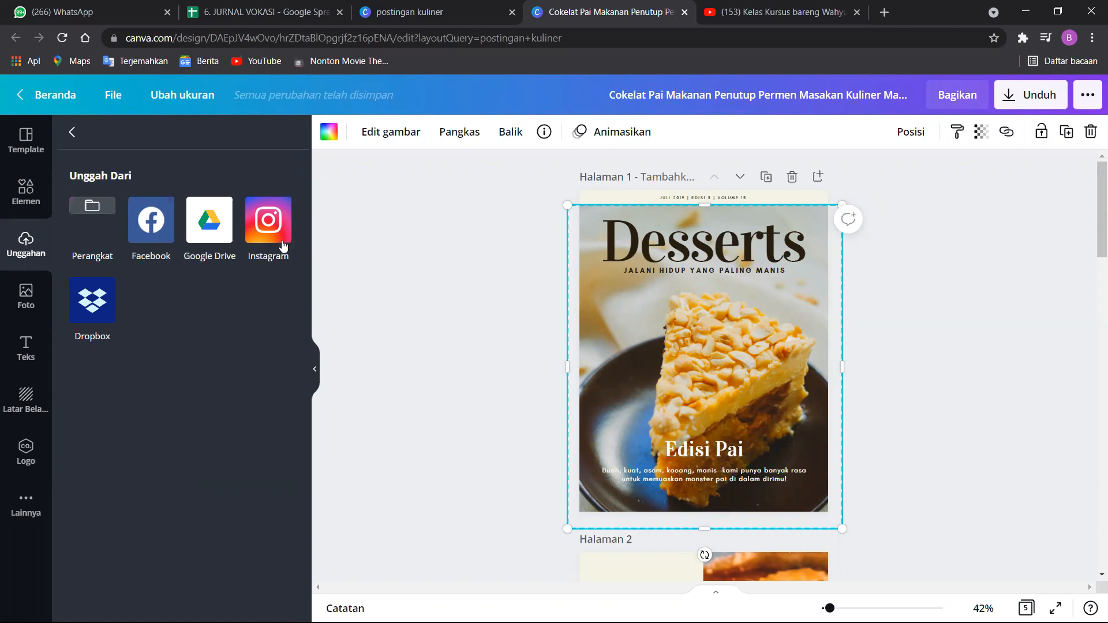
pyautogui.click(91, 208)
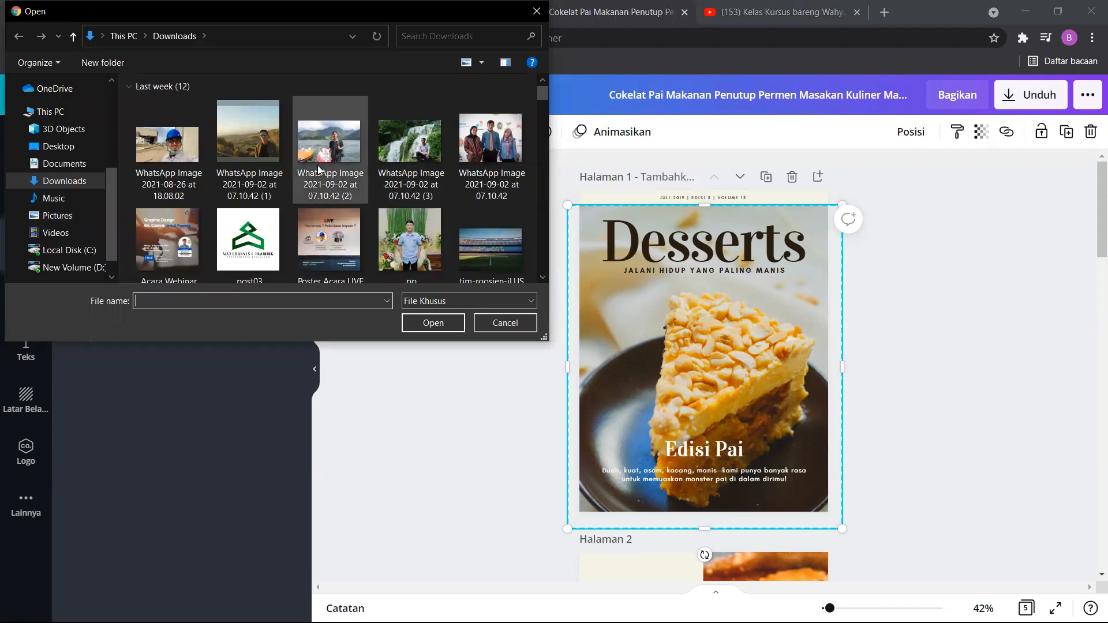
pyautogui.scroll(-1, 317, 165)
pyautogui.scroll(-3, 317, 165)
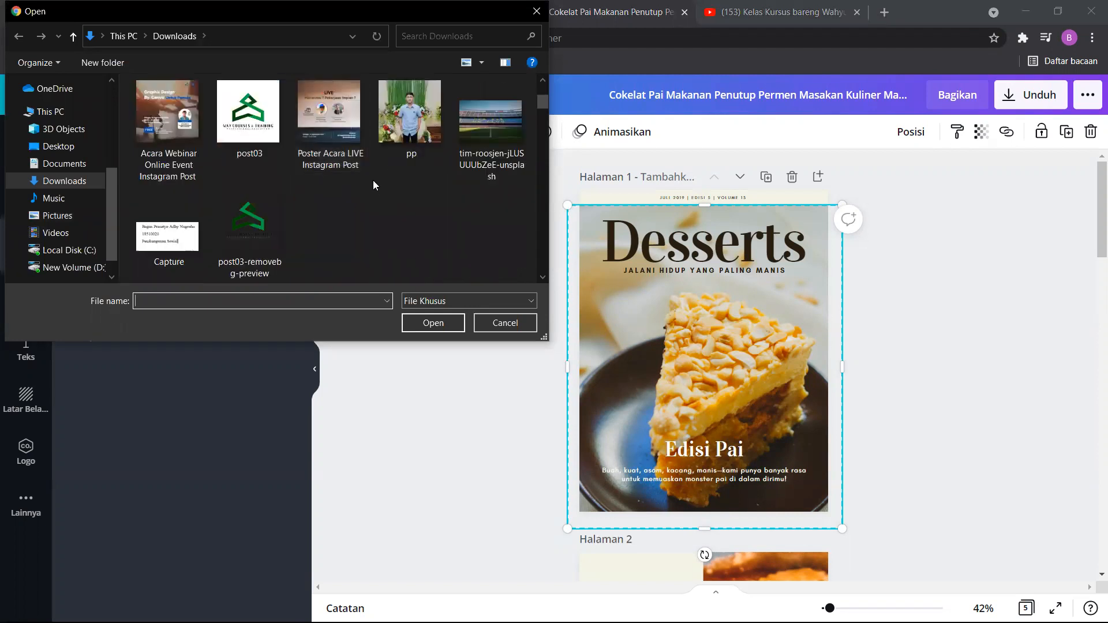
pyautogui.click(497, 162)
pyautogui.scroll(-10, 405, 188)
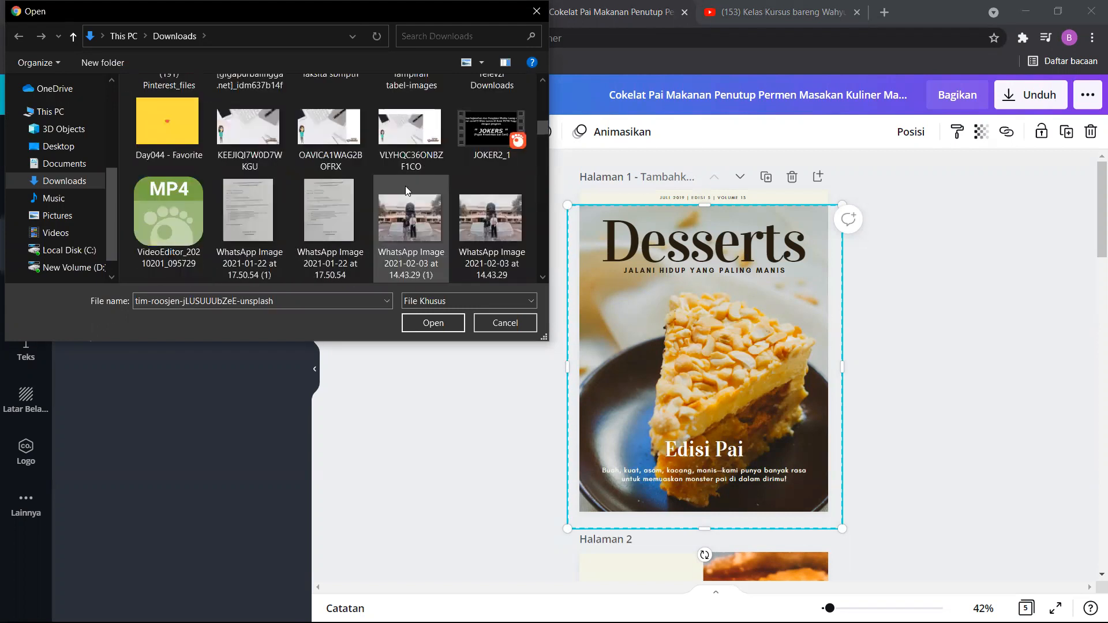
pyautogui.scroll(10, 405, 186)
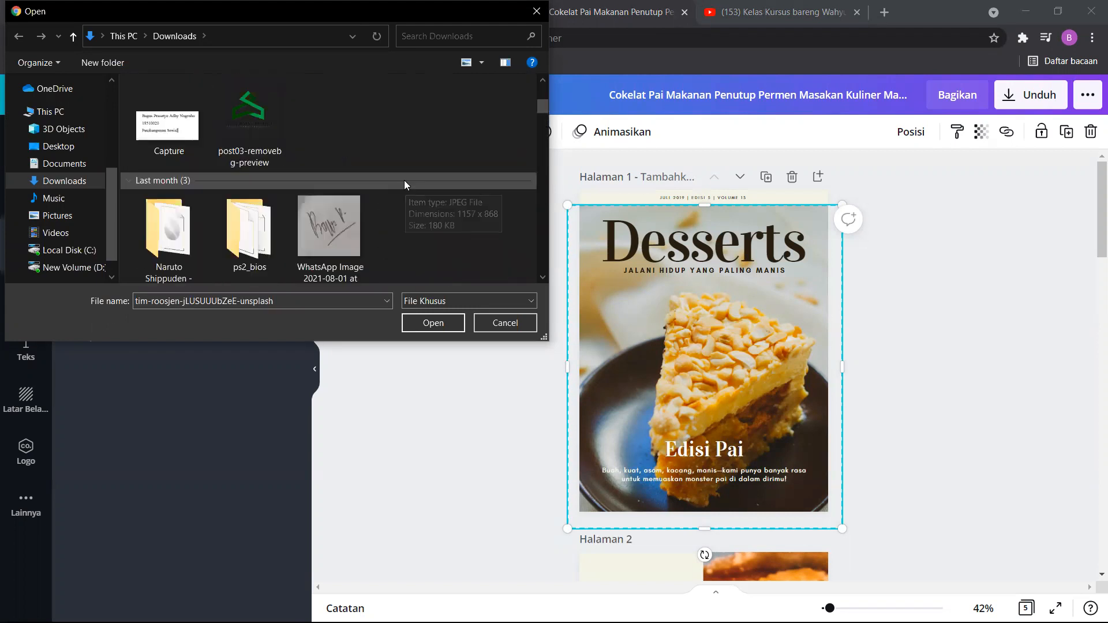
pyautogui.scroll(4, 403, 213)
pyautogui.scroll(-2, 300, 196)
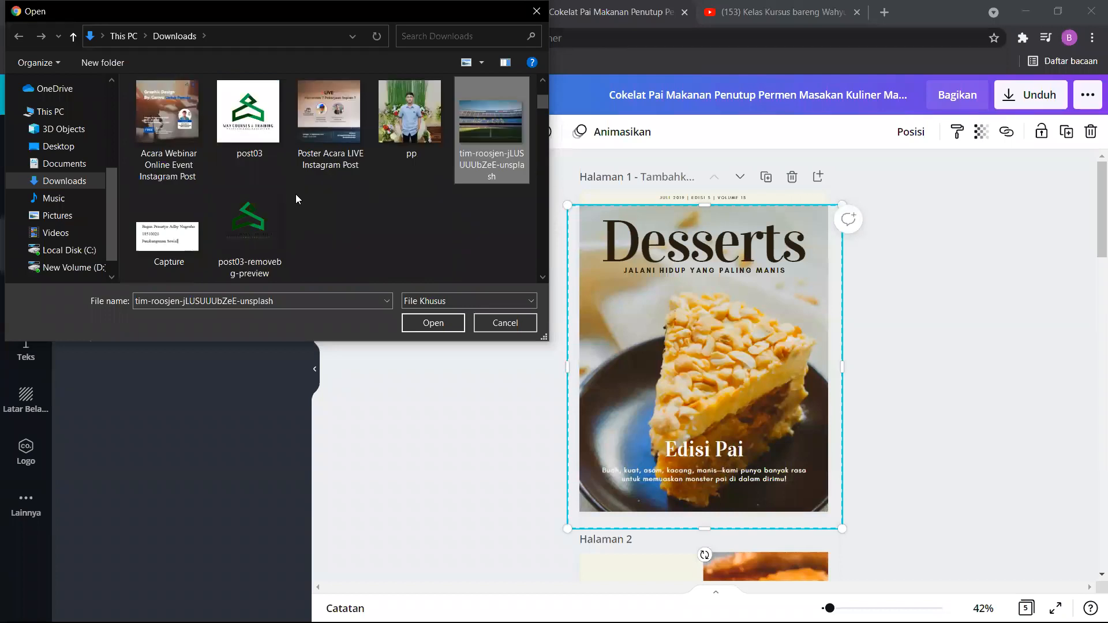
pyautogui.click(240, 129)
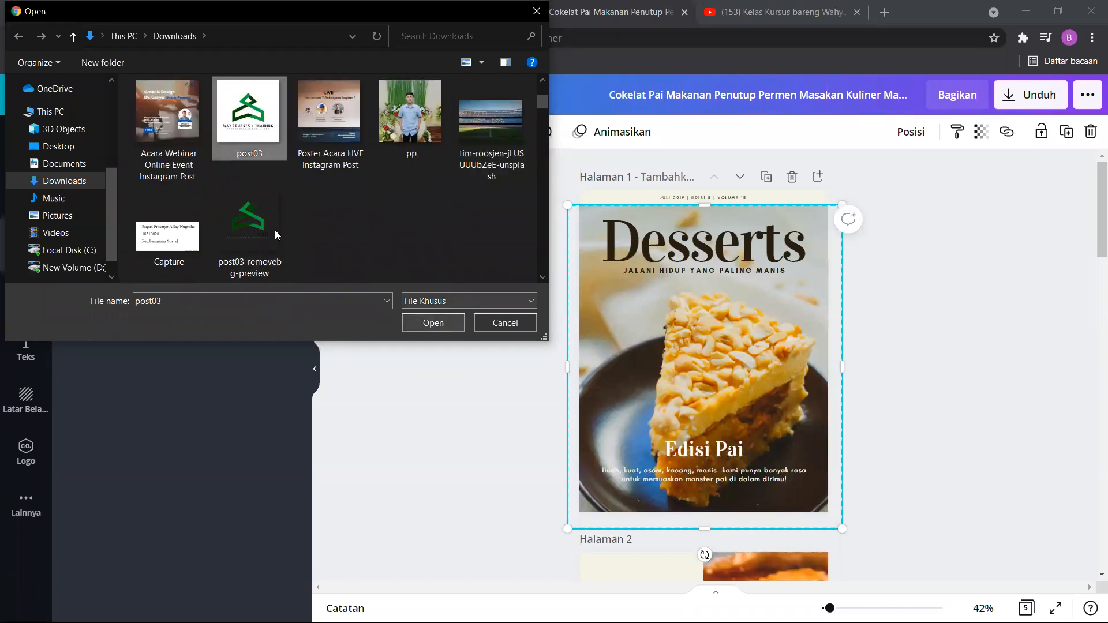
pyautogui.click(275, 230)
pyautogui.click(435, 324)
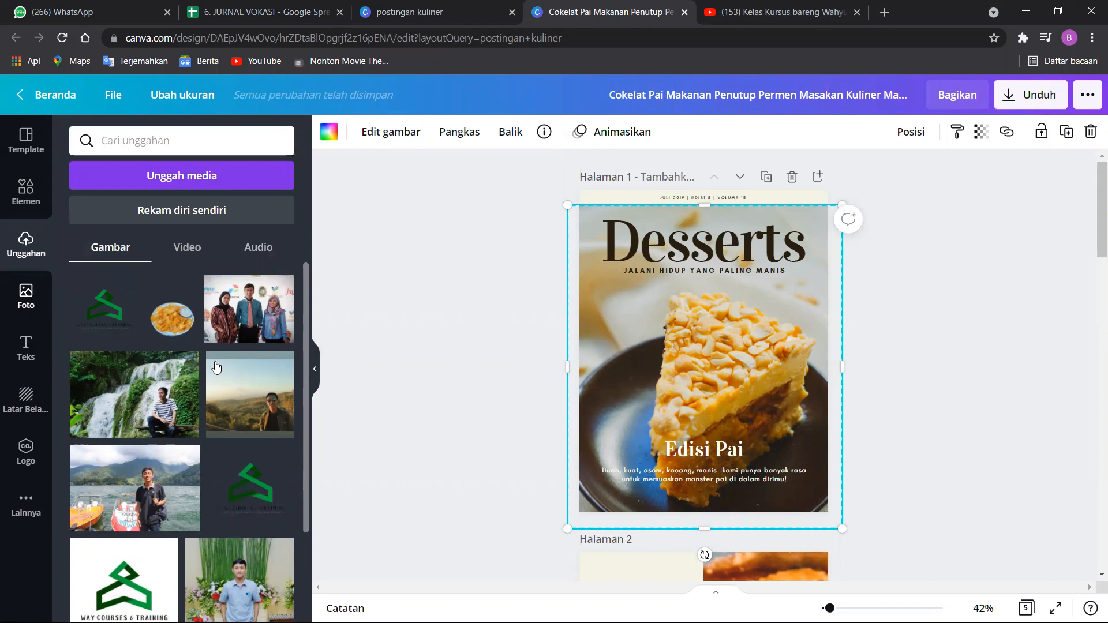
# Look through the uploaded images, and view the sections for uploaded videos and audio.
pyautogui.scroll(-2, 193, 373)
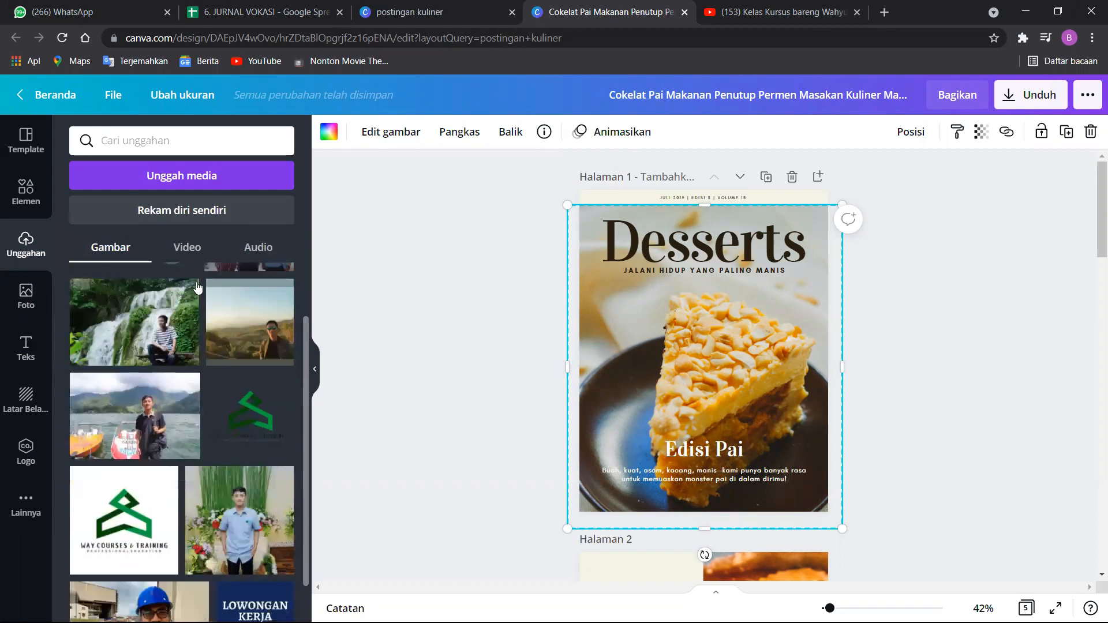
pyautogui.click(185, 249)
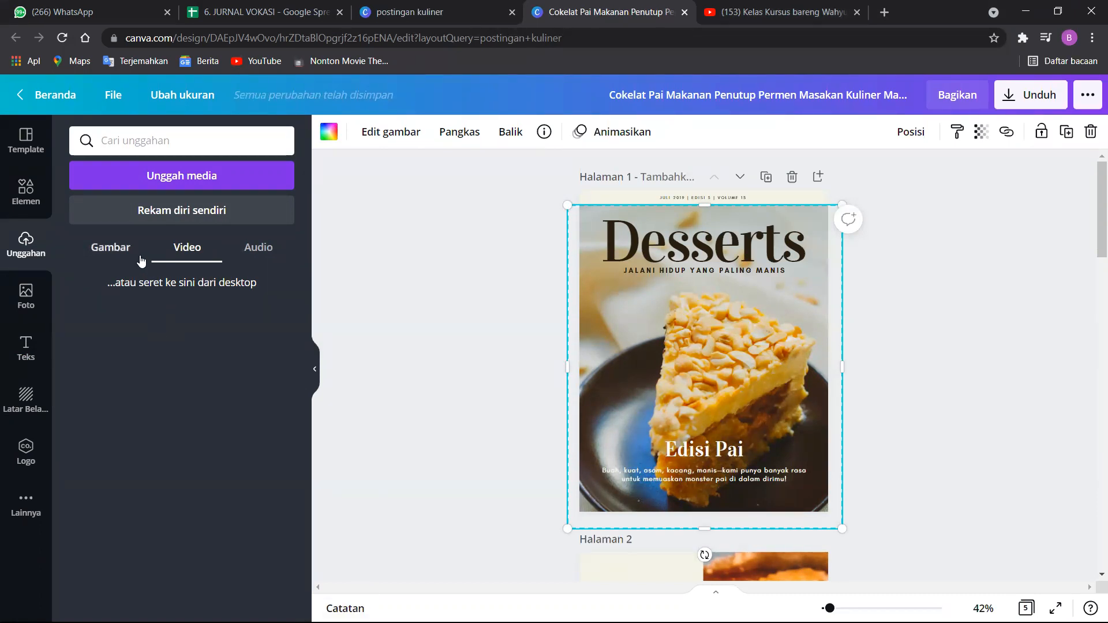
pyautogui.click(258, 249)
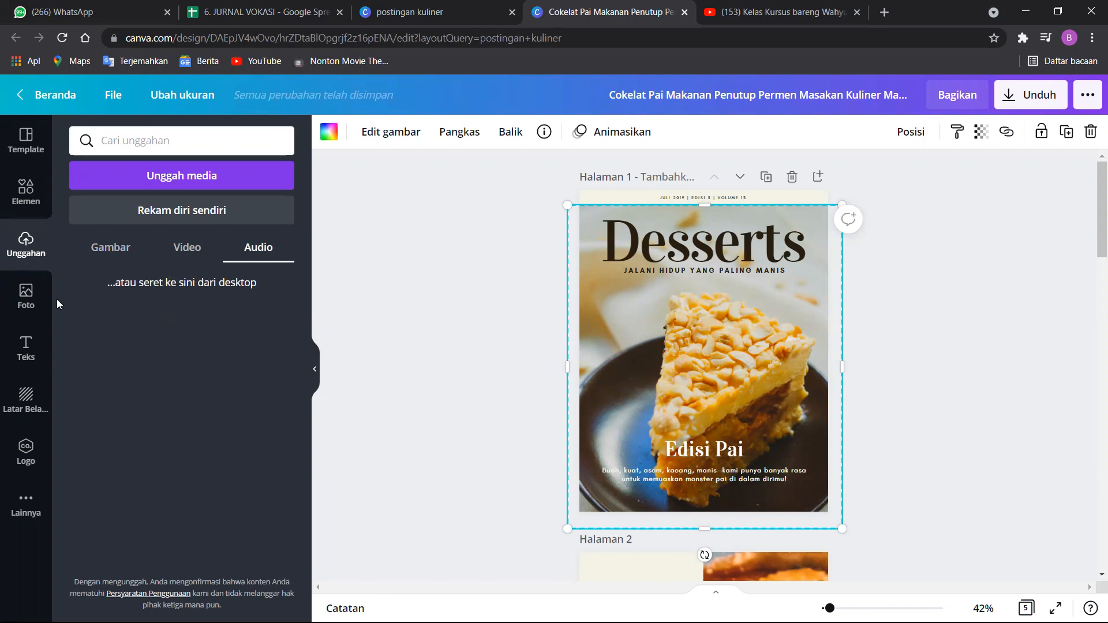
# View the stock photo library and look through its trending photos.
pyautogui.click(19, 309)
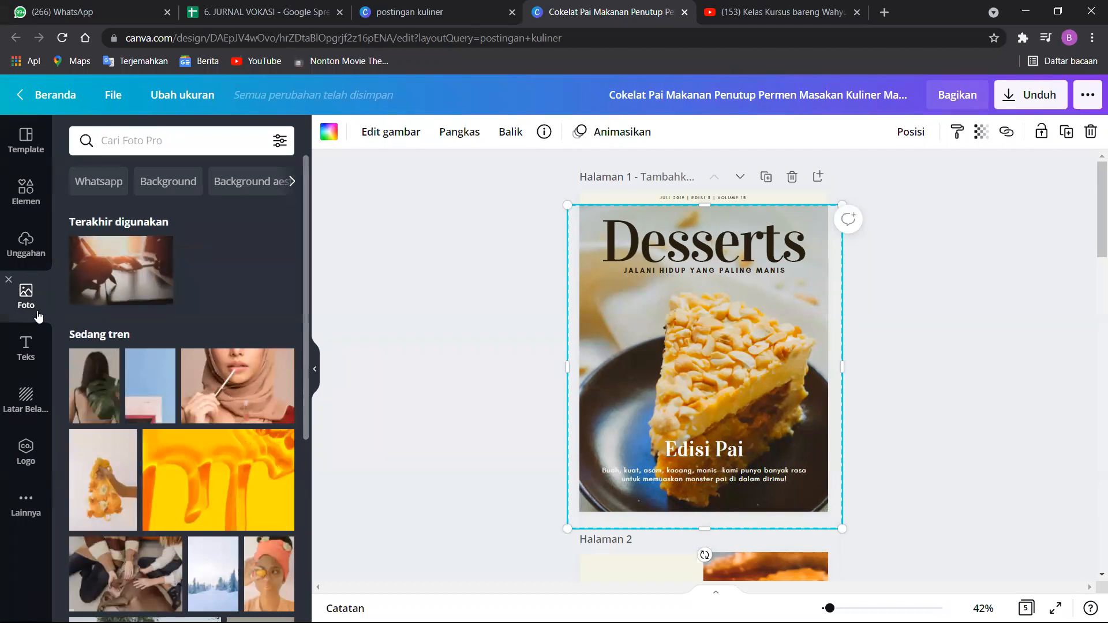
pyautogui.scroll(-2, 193, 435)
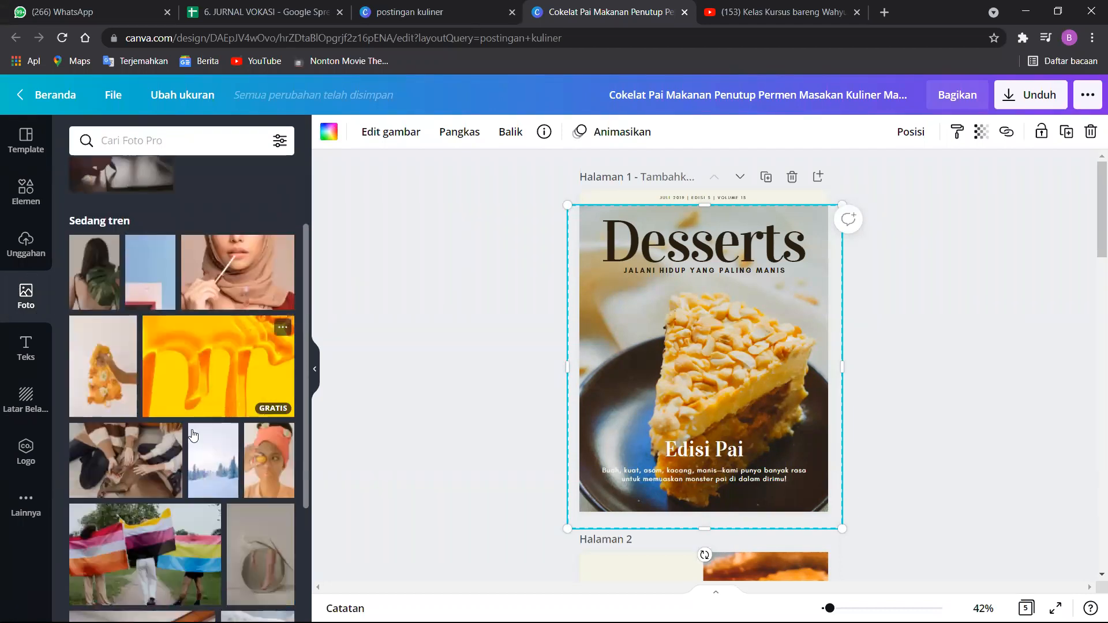
pyautogui.scroll(-8, 193, 436)
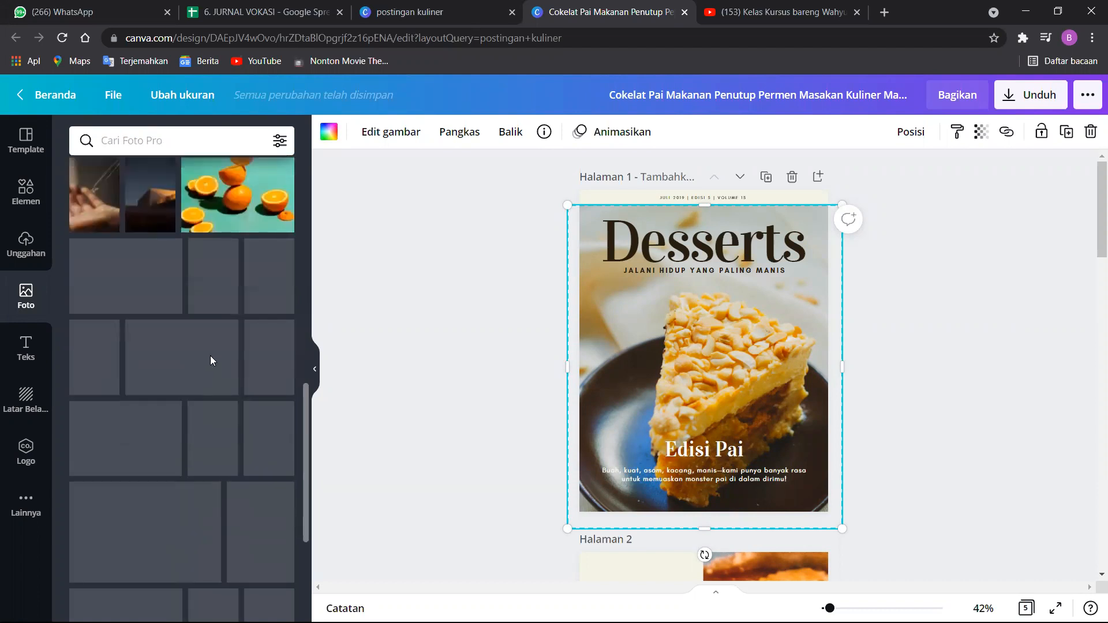
pyautogui.scroll(-1, 238, 358)
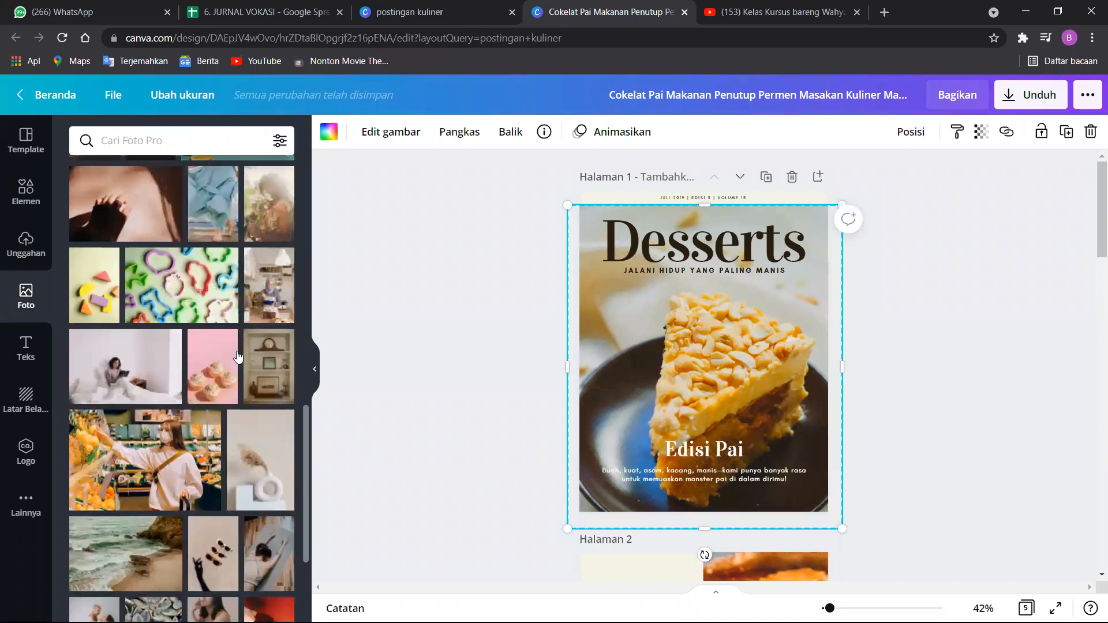
pyautogui.scroll(4, 237, 358)
# Search the photo library for "kue" and look through the cake photos.
pyautogui.click(204, 141)
pyautogui.write('kue')
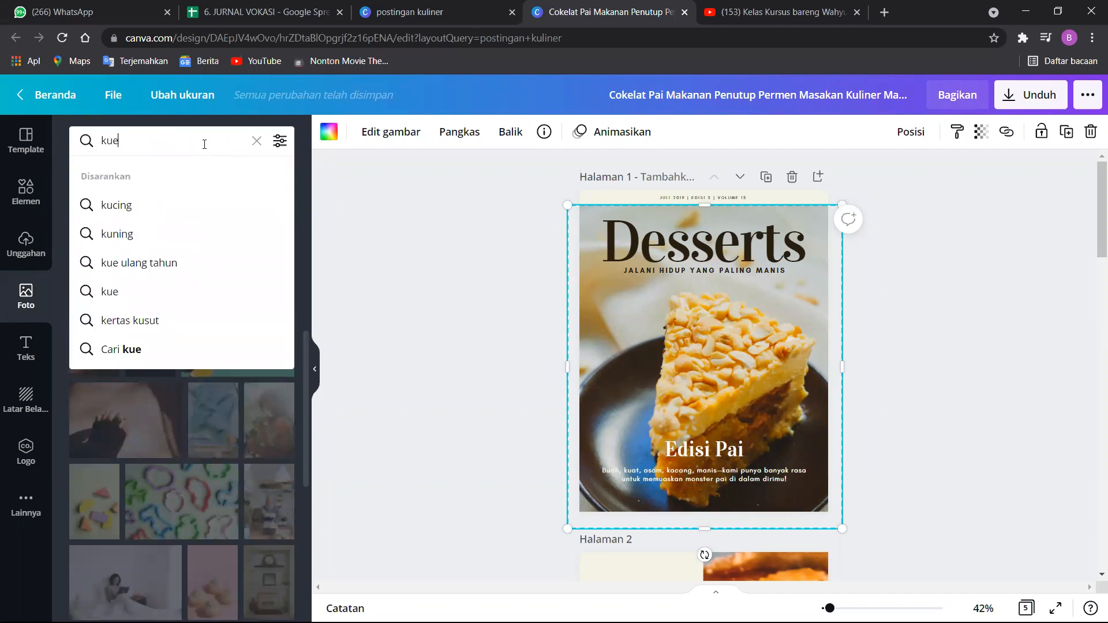
pyautogui.press('Return')
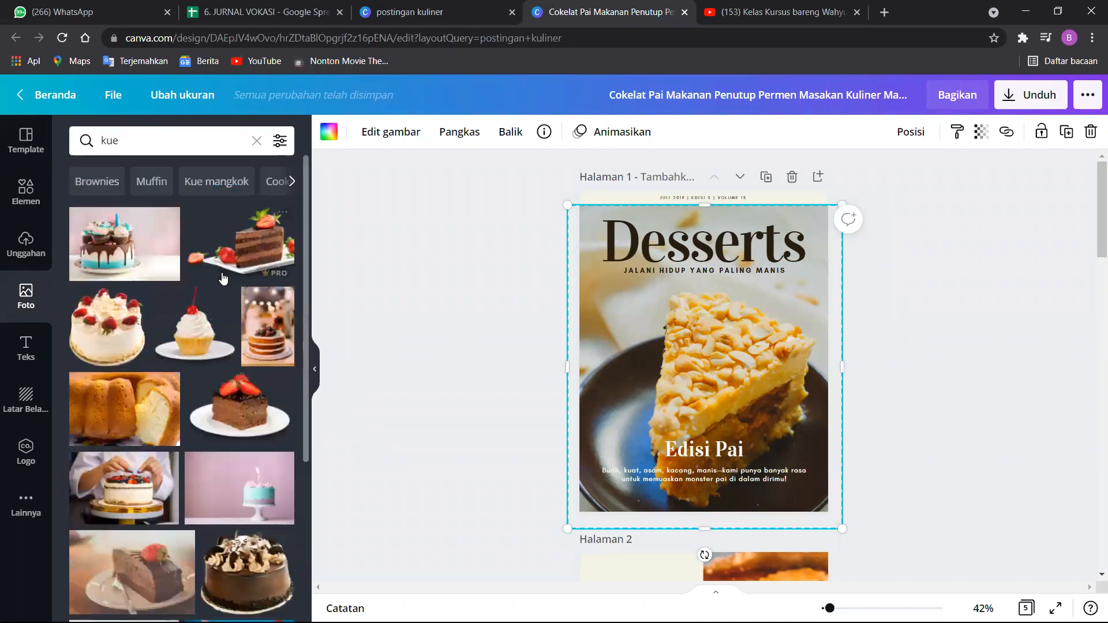
pyautogui.scroll(-2, 225, 275)
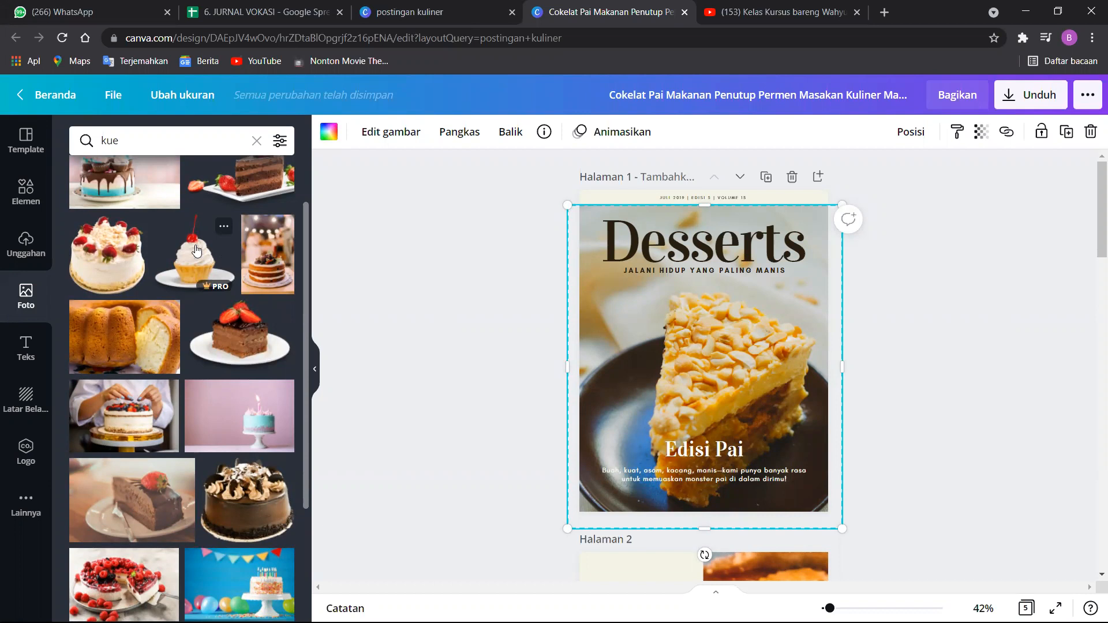
# Try placing the blue cake photo with chocolate drips over the "Desserts" title on page 1, and undo the placement.
pyautogui.scroll(2, 151, 276)
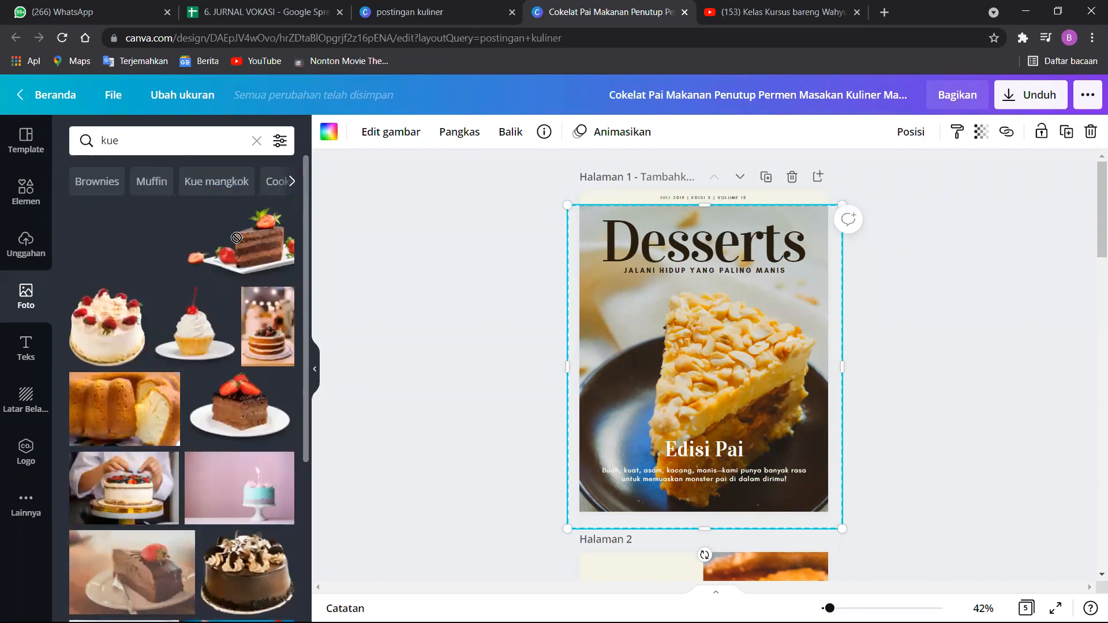
pyautogui.moveTo(629, 263); pyautogui.dragTo(588, 257)
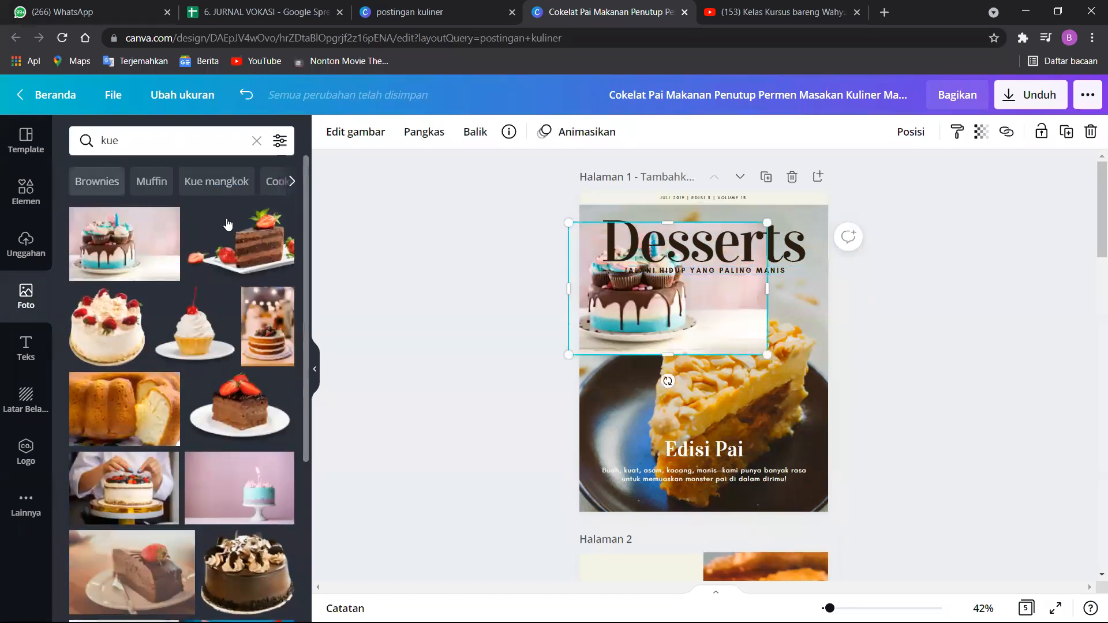
pyautogui.hotkey('ctrl', 'z')
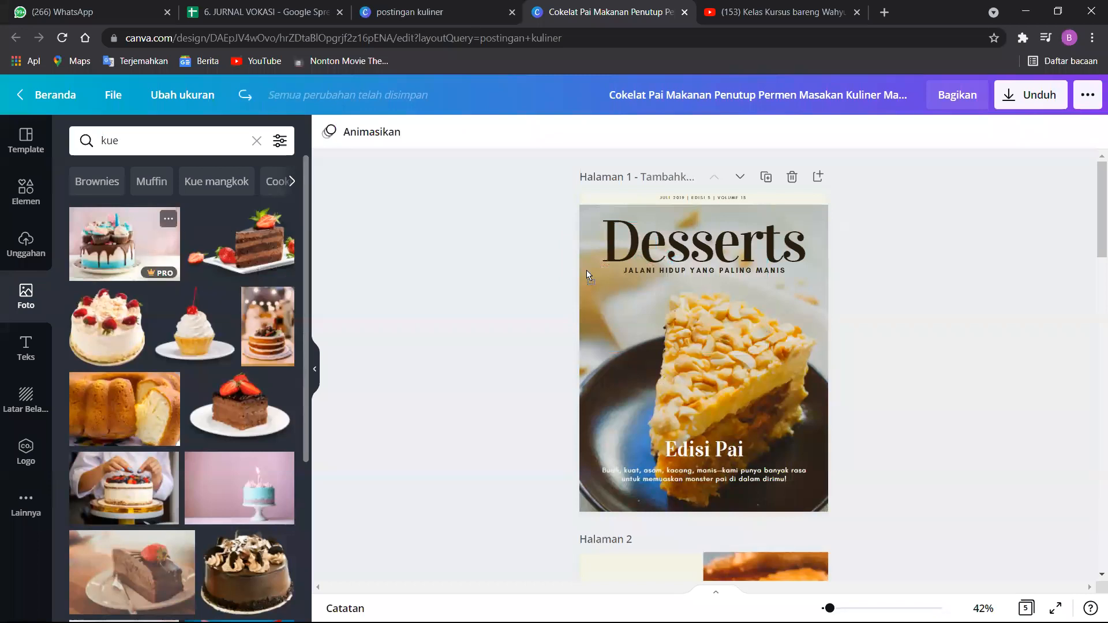
# Replace the pie photo filling page 1 with the blue cake photo with chocolate drips.
pyautogui.moveTo(586, 270); pyautogui.dragTo(586, 270)
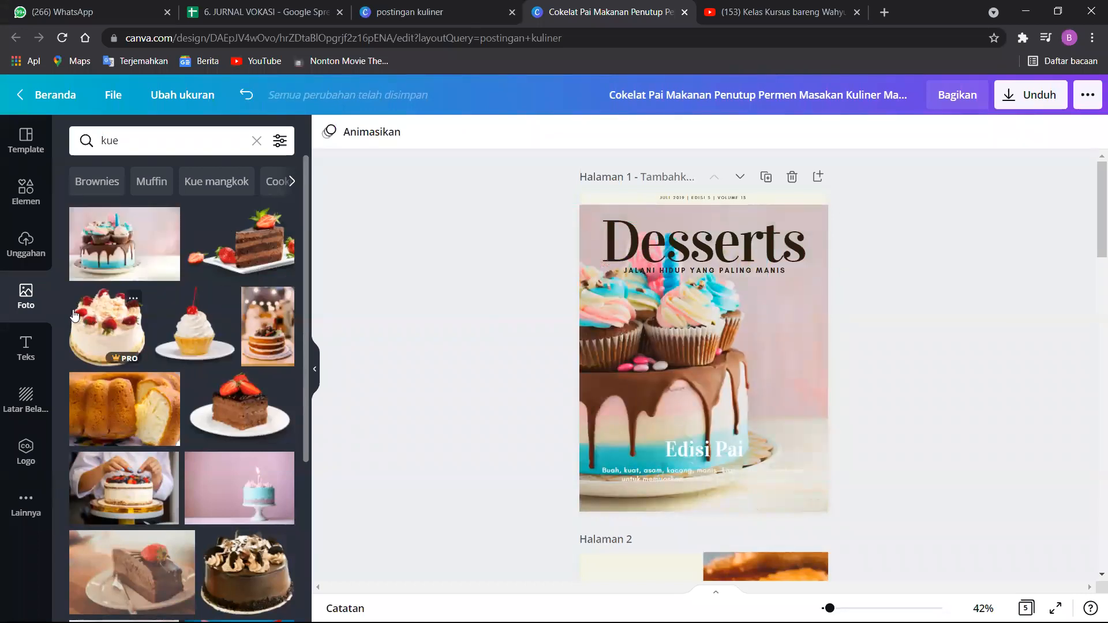
pyautogui.scroll(-3, 103, 346)
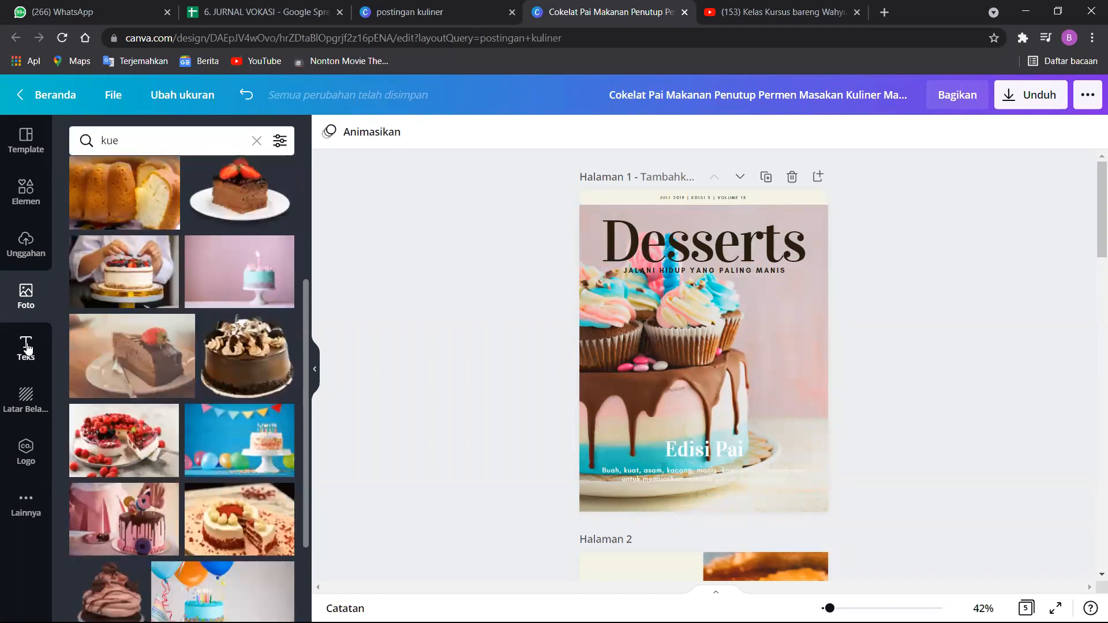
# Replace the "Desserts" title on page 1 with "Wahyu Cookies" on two lines.
pyautogui.click(21, 358)
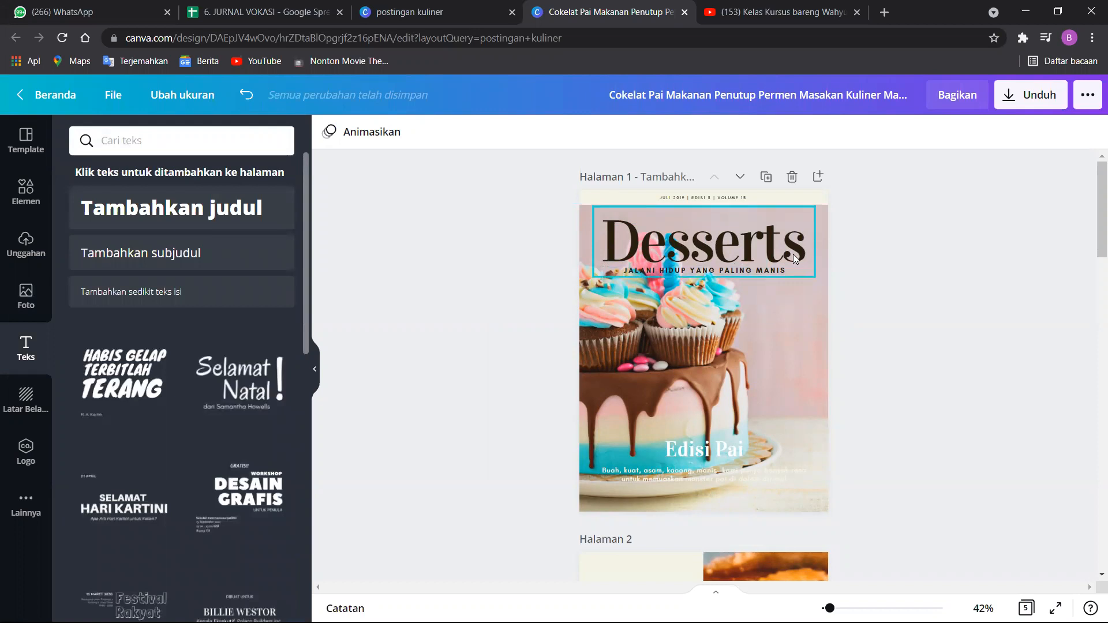
pyautogui.doubleClick(773, 251)
pyautogui.click(768, 250)
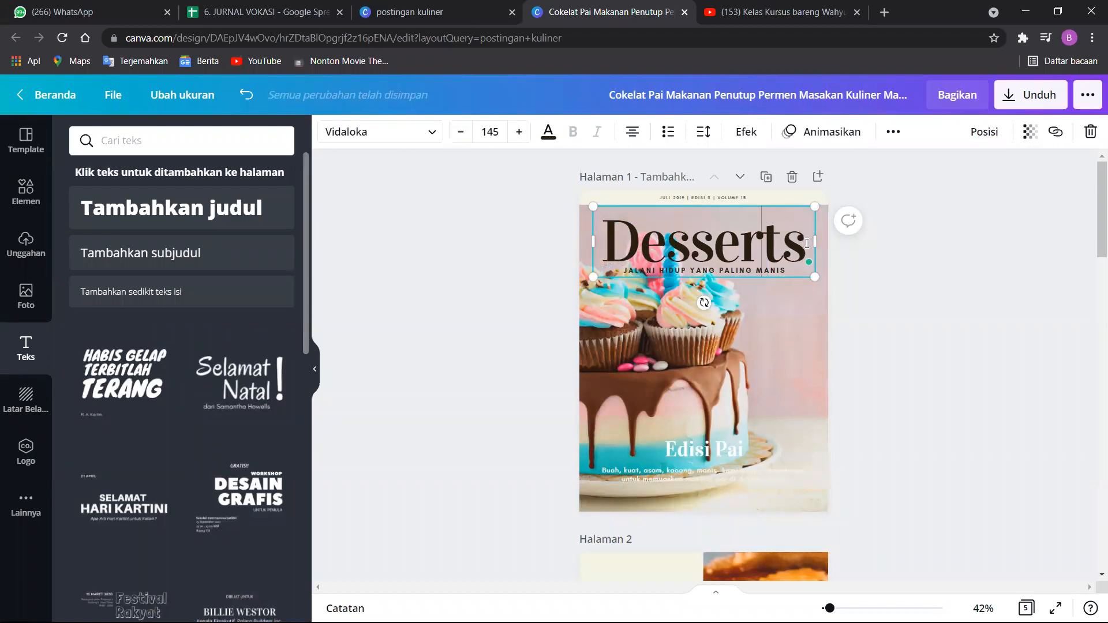
pyautogui.press('BackSpace')
pyautogui.press('BackSpace')
pyautogui.press('BackSpace')
pyautogui.press('BackSpace')
pyautogui.press('BackSpace')
pyautogui.press('BackSpace')
pyautogui.press('BackSpace')
pyautogui.press('BackSpace')
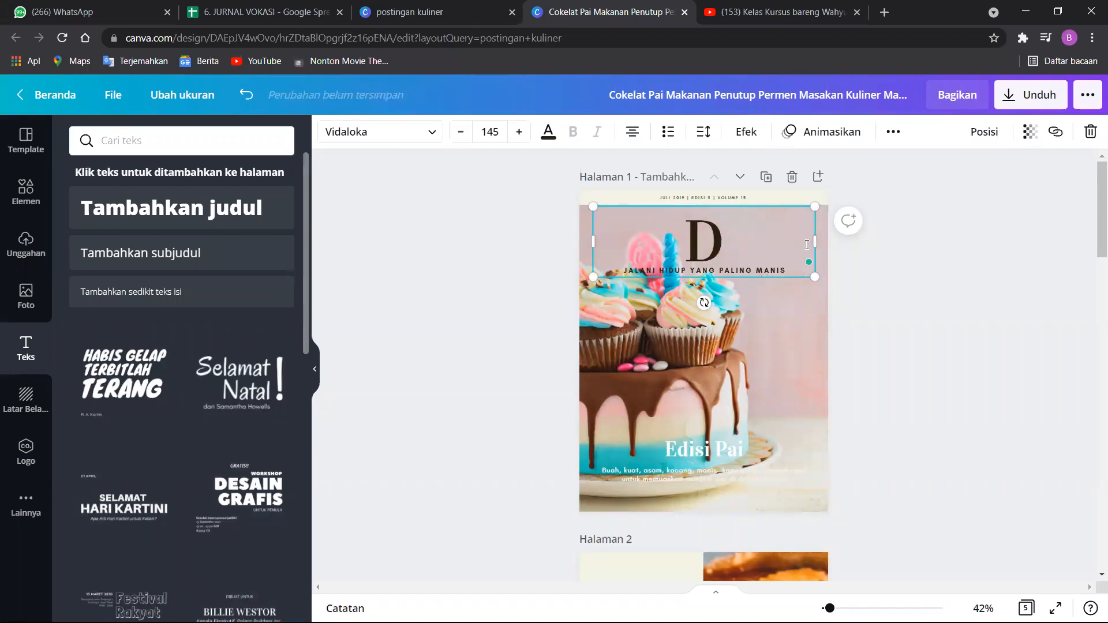
pyautogui.write('Wahyu')
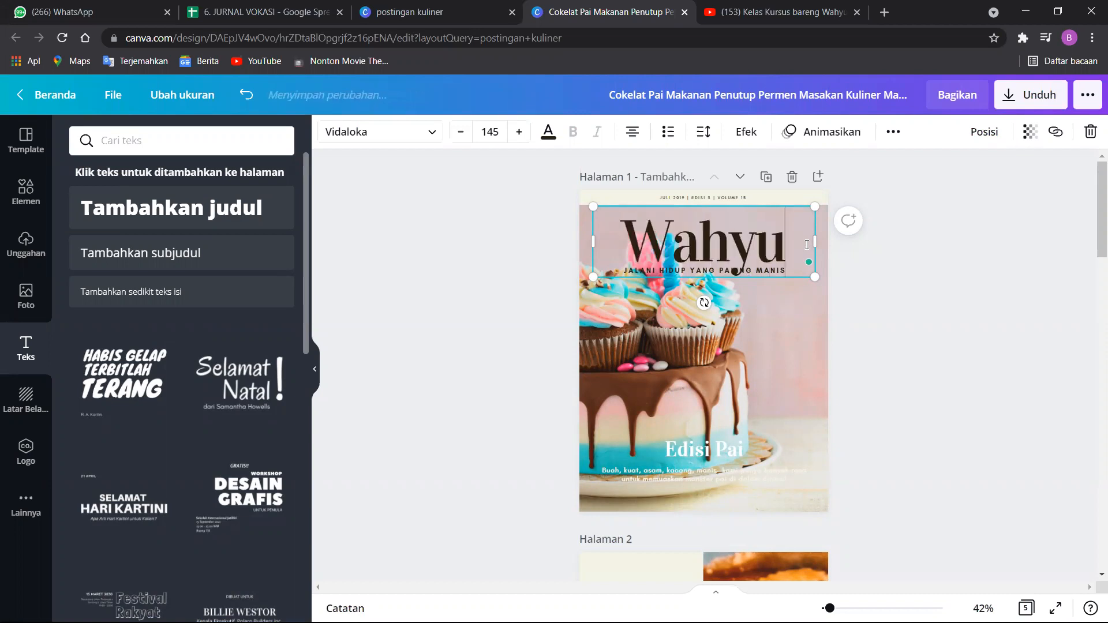
pyautogui.press('Return')
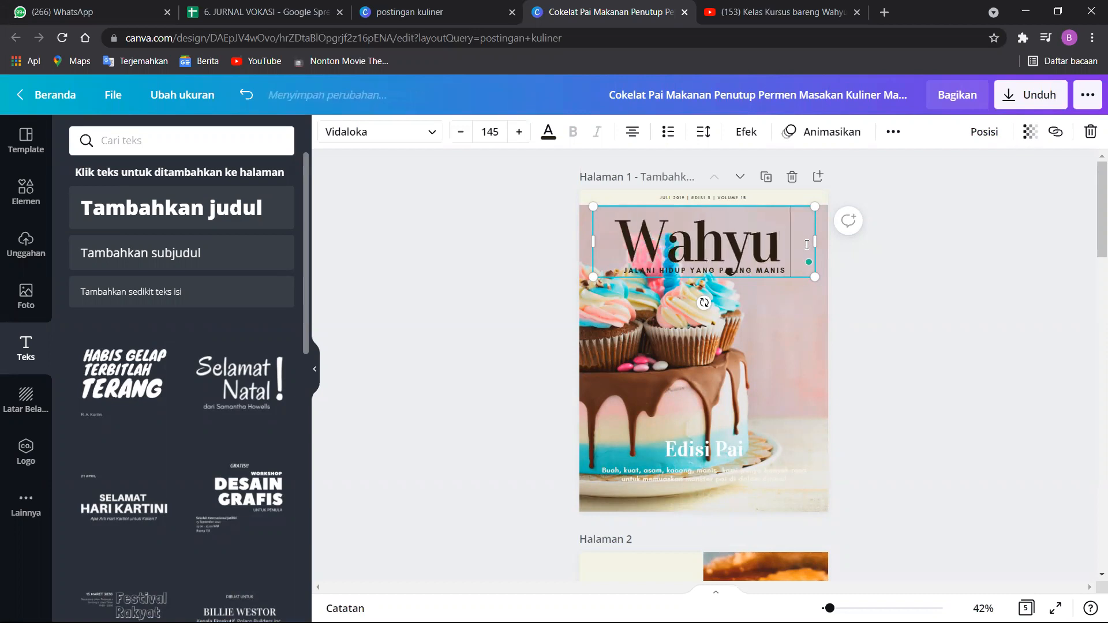
pyautogui.write('Cookies')
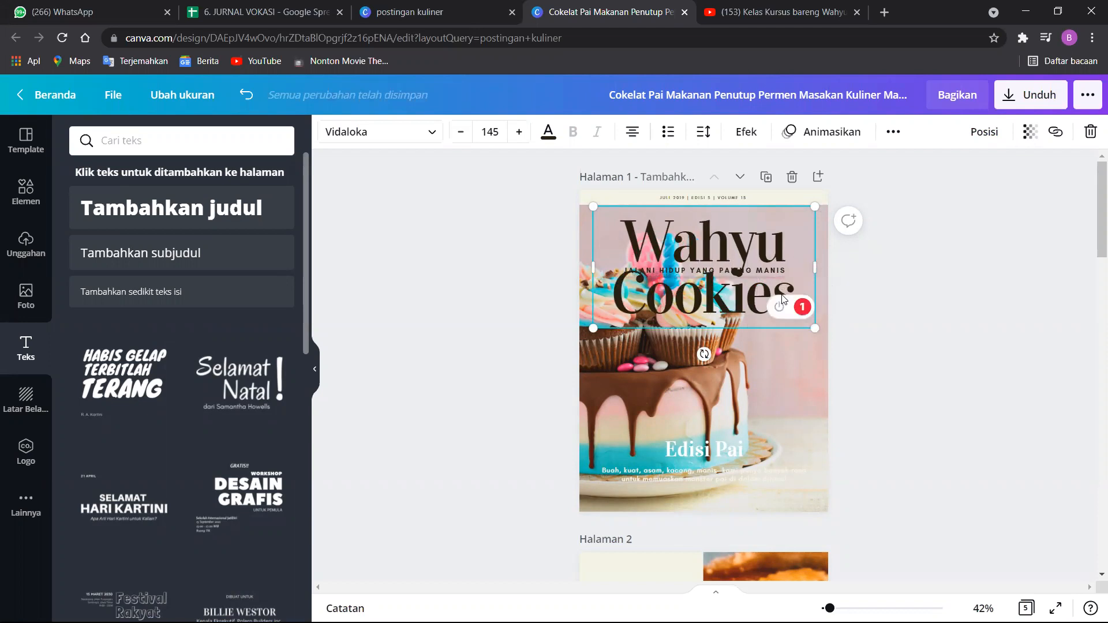
# Set the cover title's font to Fredoka One and its size to 135.
pyautogui.click(905, 309)
pyautogui.click(741, 292)
pyautogui.click(577, 253)
pyautogui.click(655, 260)
pyautogui.click(438, 134)
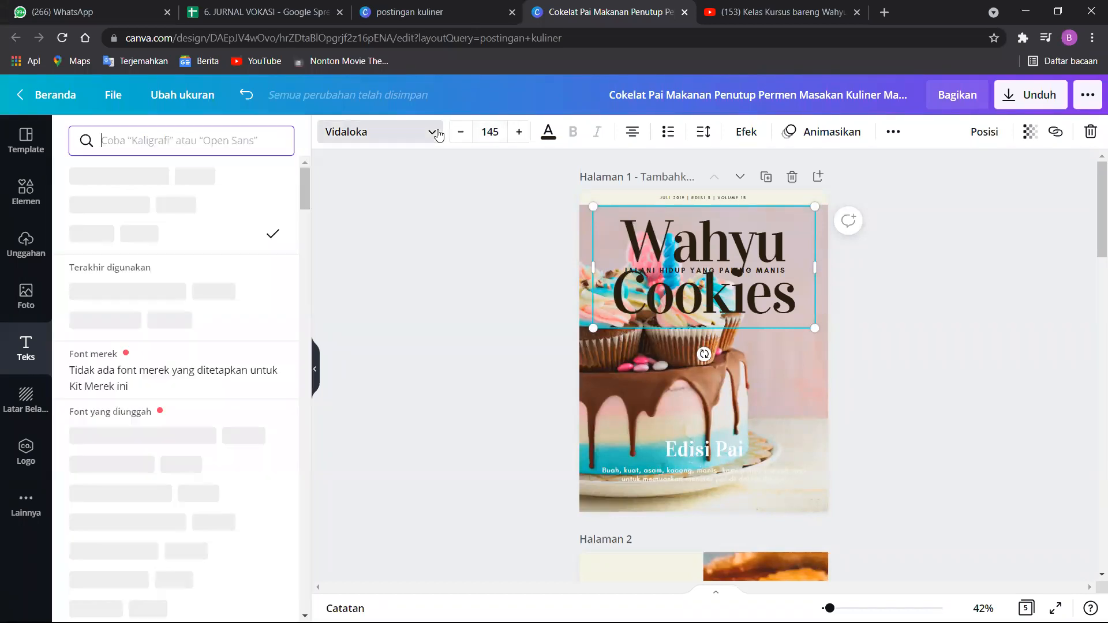
pyautogui.click(171, 321)
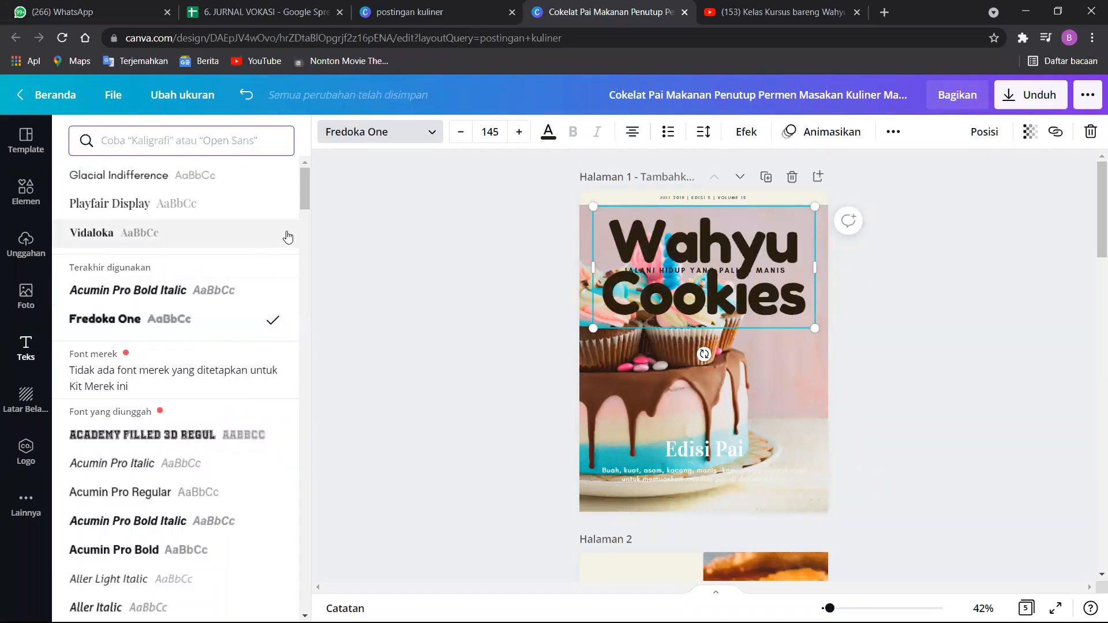
pyautogui.click(464, 141)
pyautogui.click(463, 140)
pyautogui.click(463, 141)
pyautogui.click(463, 140)
pyautogui.click(463, 141)
pyautogui.click(463, 141)
pyautogui.click(463, 141)
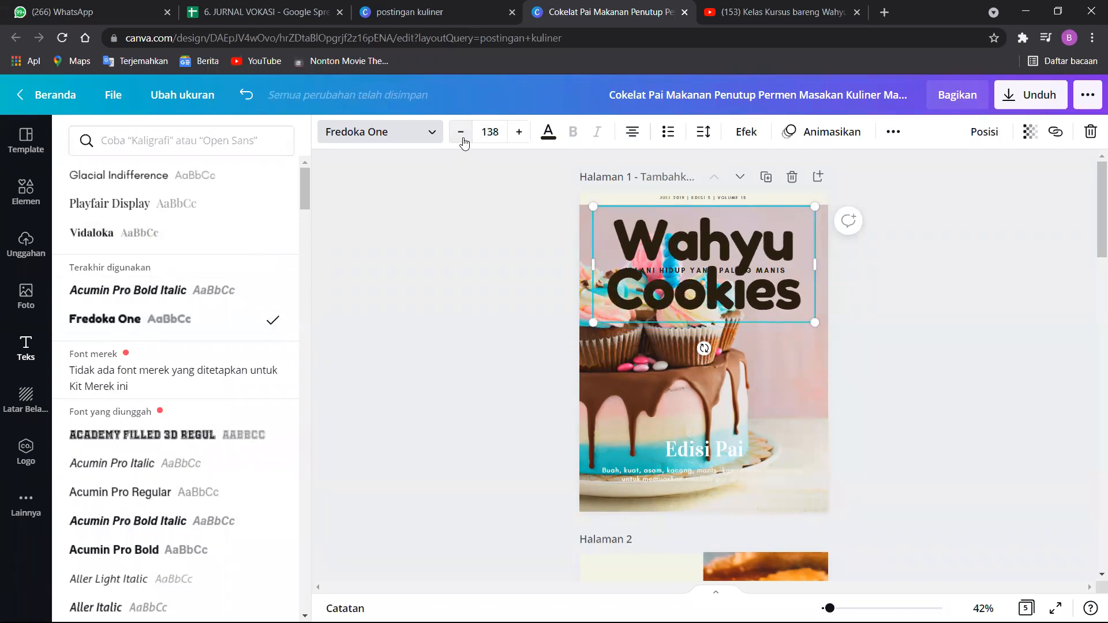
pyautogui.click(463, 141)
pyautogui.click(464, 141)
pyautogui.click(463, 141)
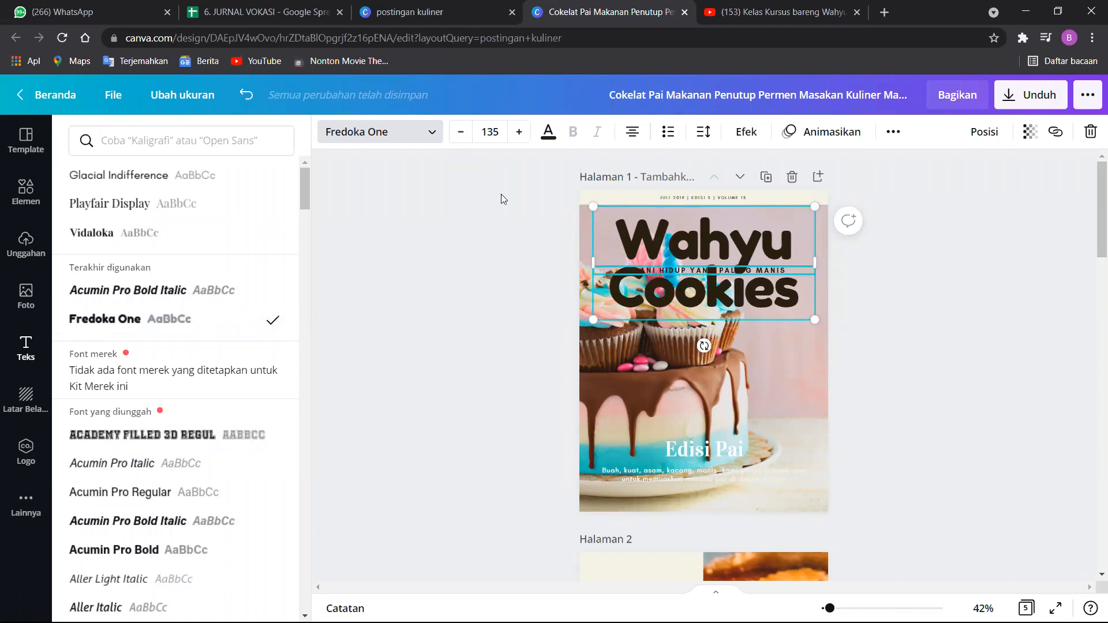
# Reduce the tagline "JALANI HIDUP YANG PALING MANIS" to size 12.6 and move it down onto the cake, below the cupcakes.
pyautogui.click(626, 270)
pyautogui.click(465, 131)
pyautogui.click(465, 132)
pyautogui.click(465, 131)
pyautogui.click(465, 132)
pyautogui.click(465, 132)
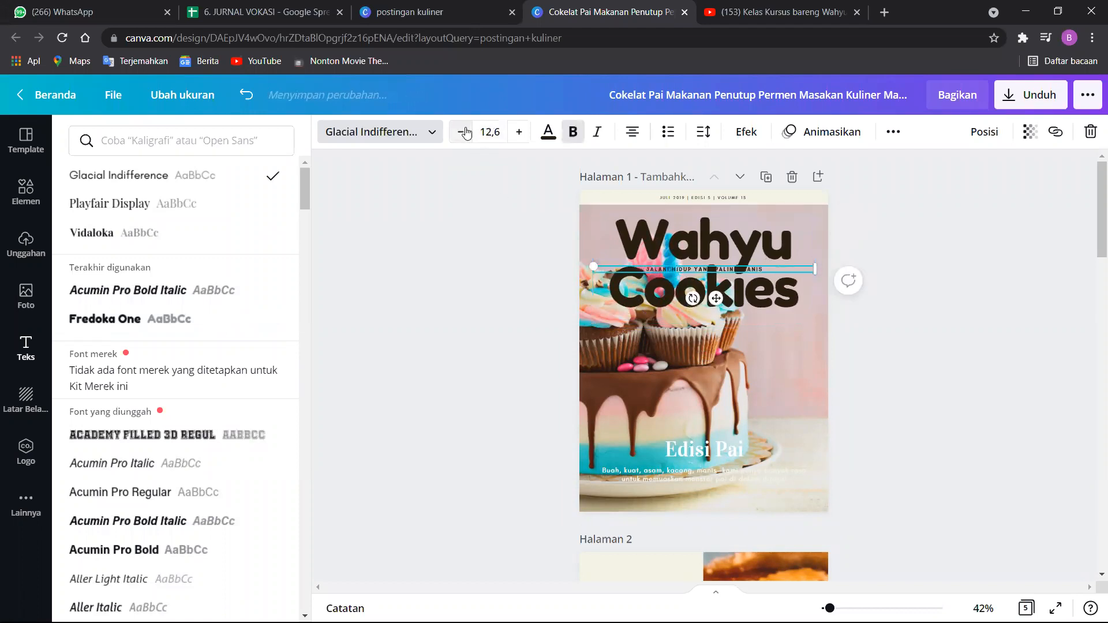
pyautogui.click(666, 266)
pyautogui.hotkey('ctrl', 'z')
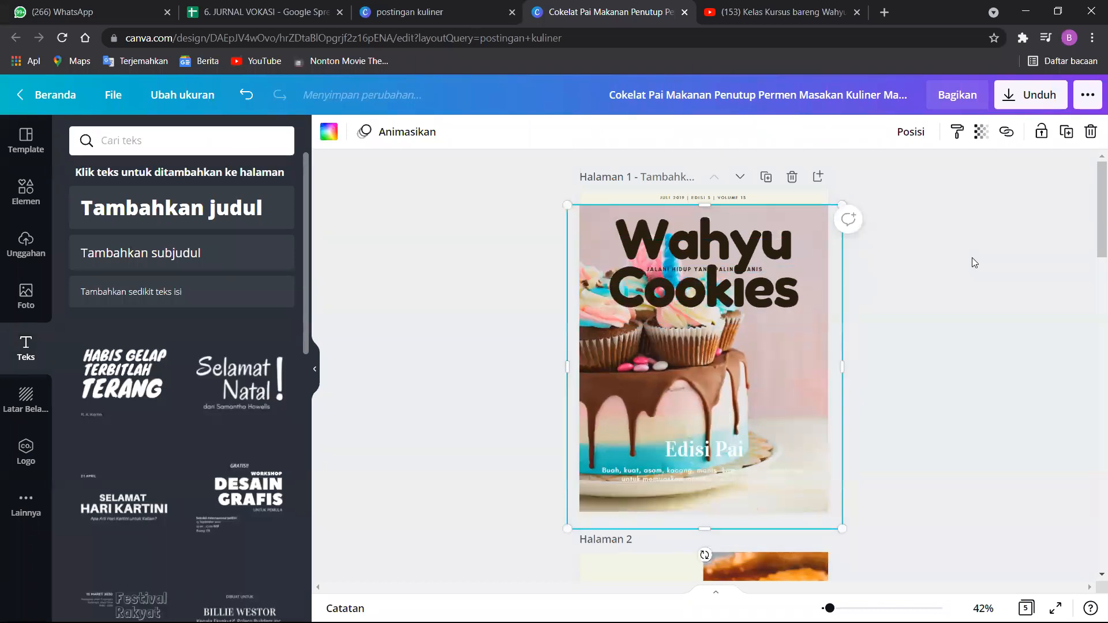
pyautogui.click(662, 270)
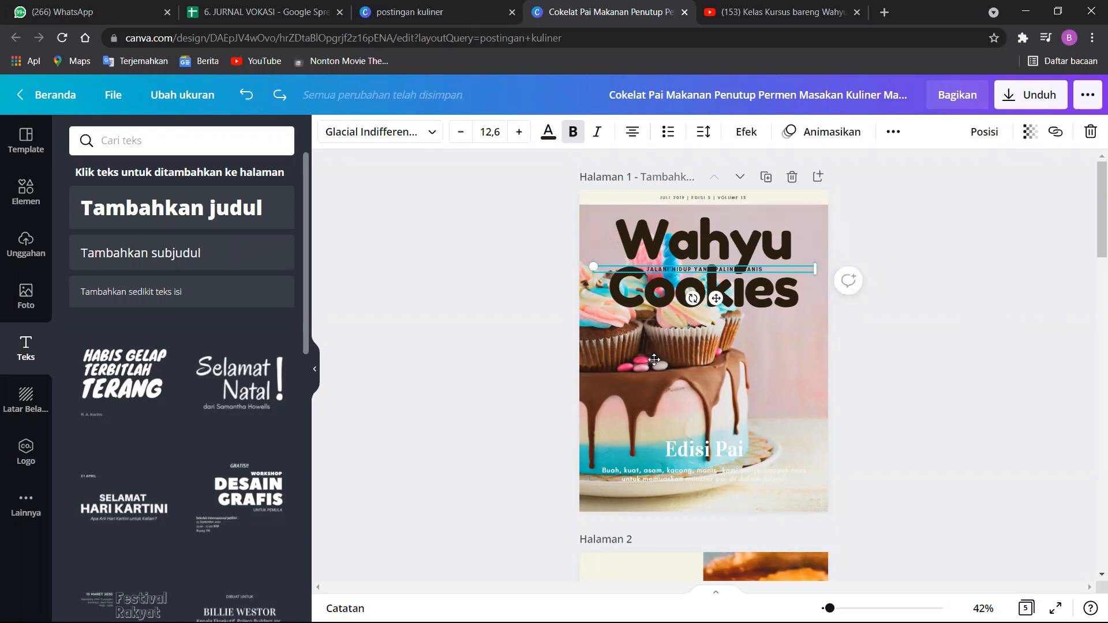
pyautogui.moveTo(654, 359); pyautogui.dragTo(653, 360)
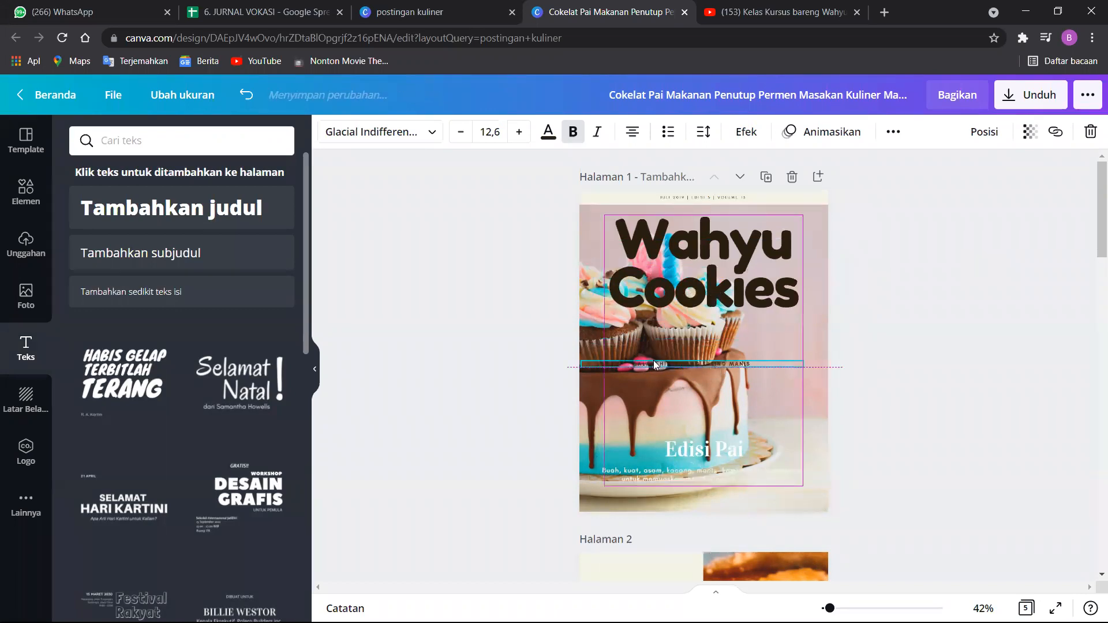
# Reduce the cover title's font size to 102.
pyautogui.click(696, 270)
pyautogui.click(460, 132)
pyautogui.click(460, 132)
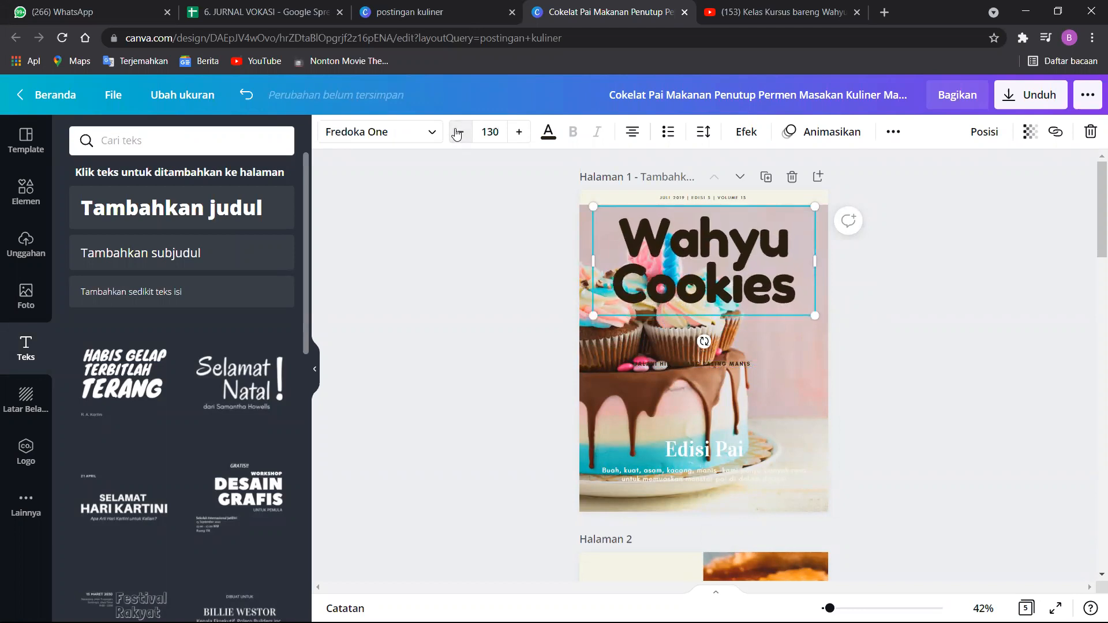
pyautogui.click(460, 132)
pyautogui.click(459, 131)
pyautogui.click(460, 131)
pyautogui.click(459, 132)
pyautogui.click(459, 132)
pyautogui.click(459, 132)
pyautogui.click(458, 132)
pyautogui.click(459, 132)
pyautogui.click(459, 132)
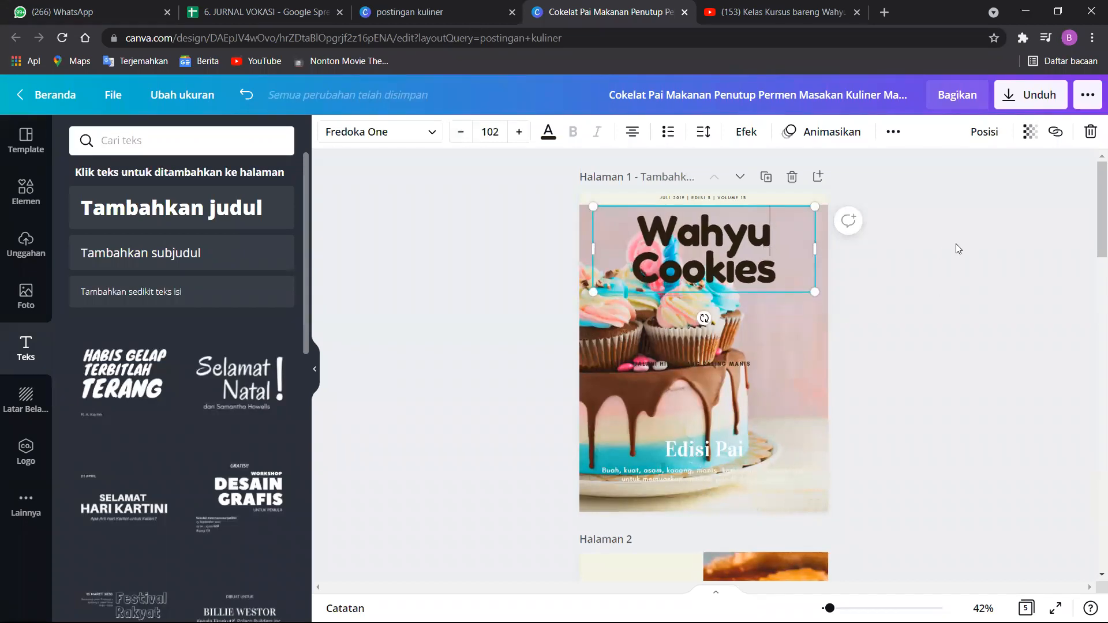
# Look through the fonts available for the tagline on page 1.
pyautogui.click(704, 341)
pyautogui.click(675, 355)
pyautogui.click(678, 363)
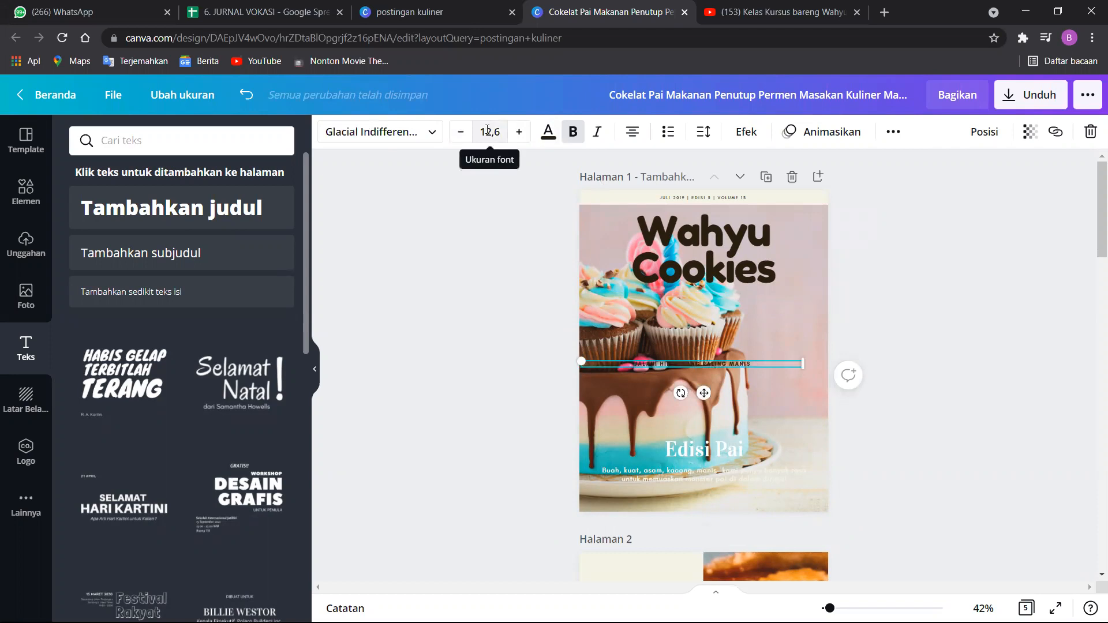
pyautogui.click(425, 138)
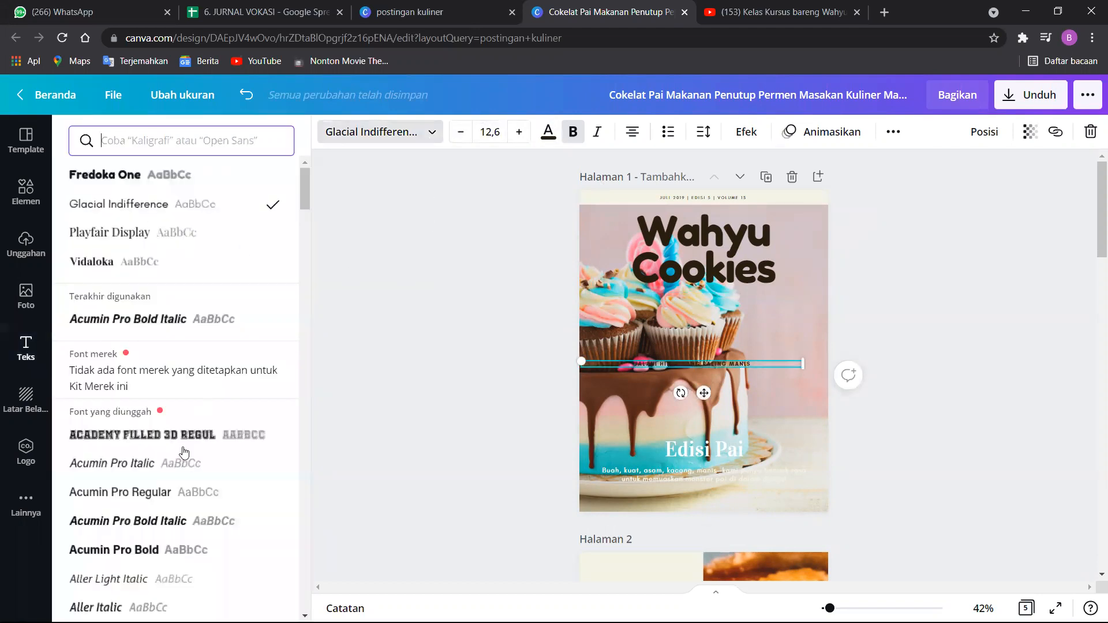
pyautogui.scroll(-12, 183, 451)
pyautogui.scroll(8, 161, 431)
pyautogui.click(450, 289)
# Move the tagline up so it sits directly beneath the two-line cover title.
pyautogui.moveTo(703, 392); pyautogui.dragTo(724, 305)
pyautogui.click(713, 266)
pyautogui.click(723, 322)
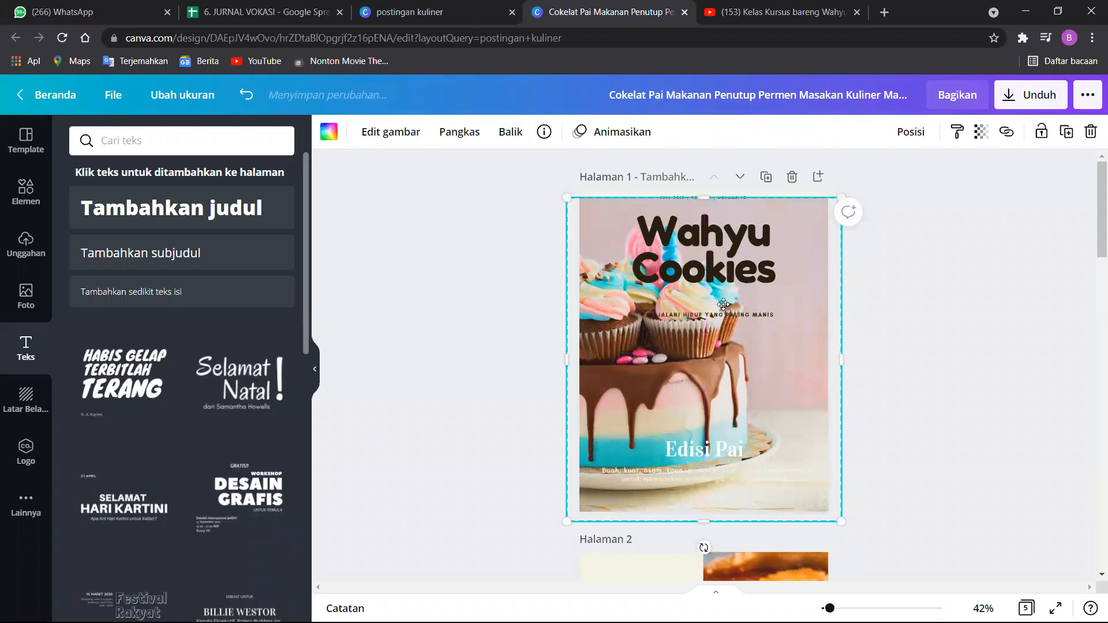
pyautogui.doubleClick(725, 306)
pyautogui.click(997, 293)
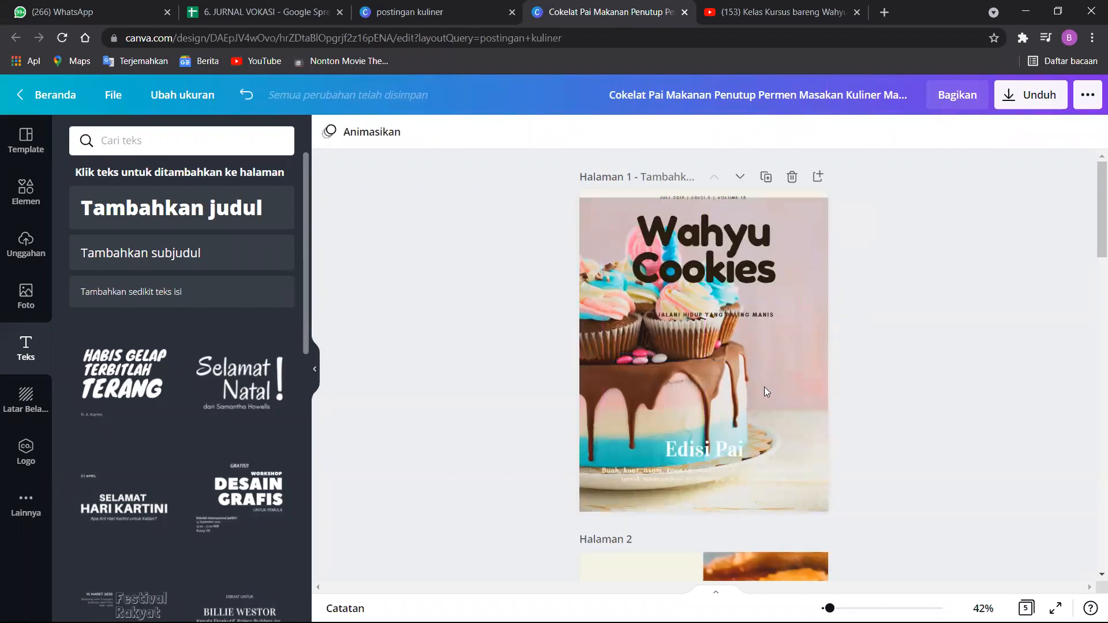
pyautogui.click(731, 315)
pyautogui.doubleClick(733, 313)
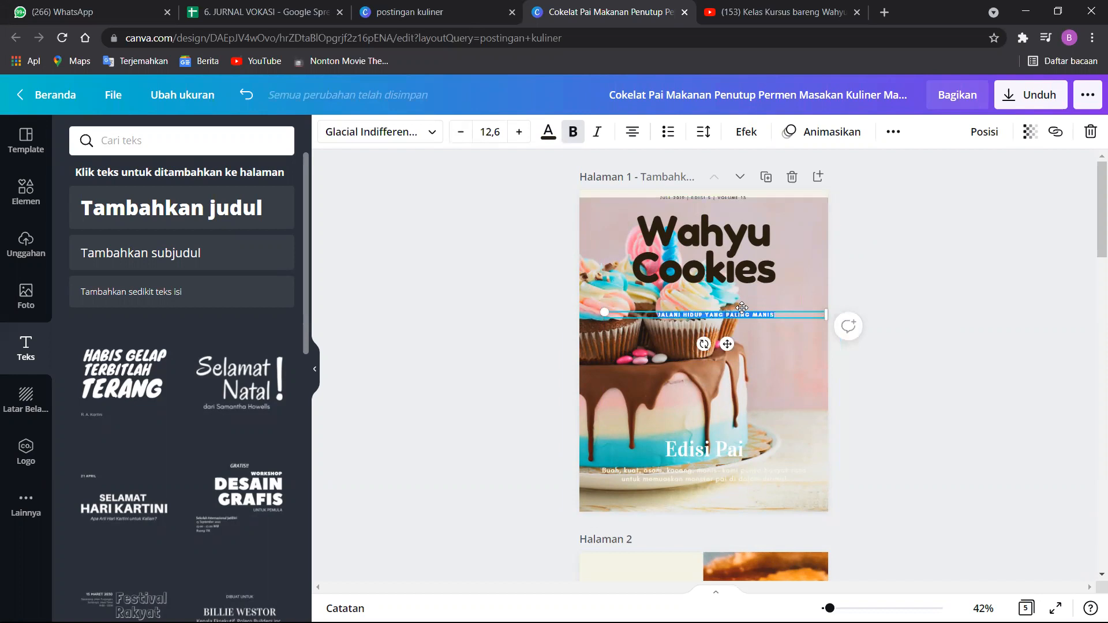
pyautogui.moveTo(739, 306); pyautogui.dragTo(726, 298)
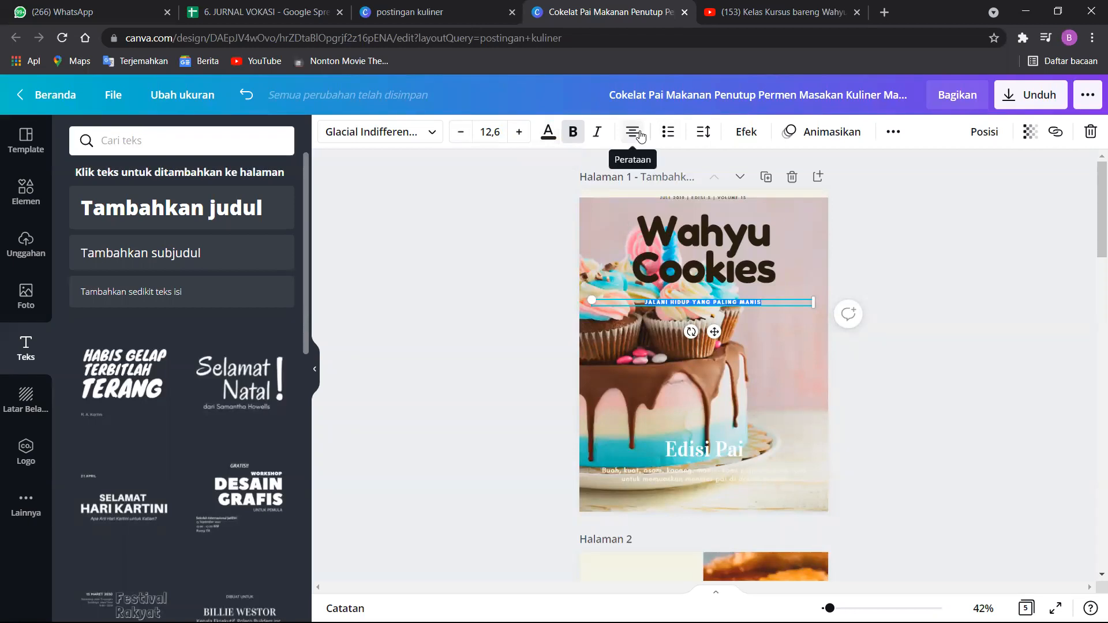
# Try curving the tagline with the Lengkungkan shape effect, and set its shape back to Tidak ada.
pyautogui.click(745, 132)
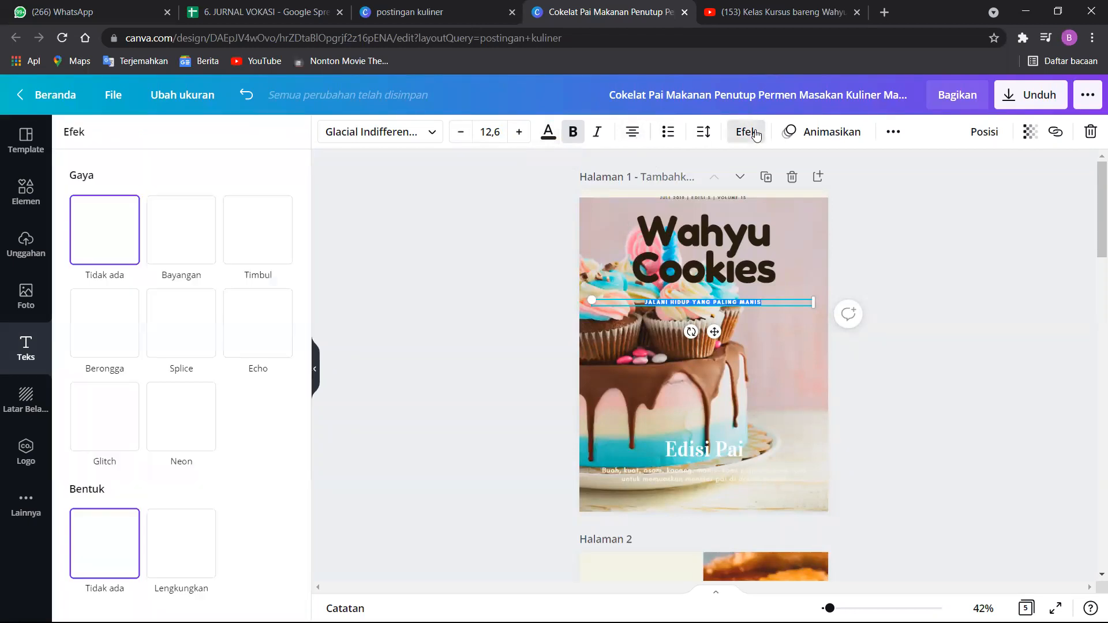
pyautogui.click(193, 540)
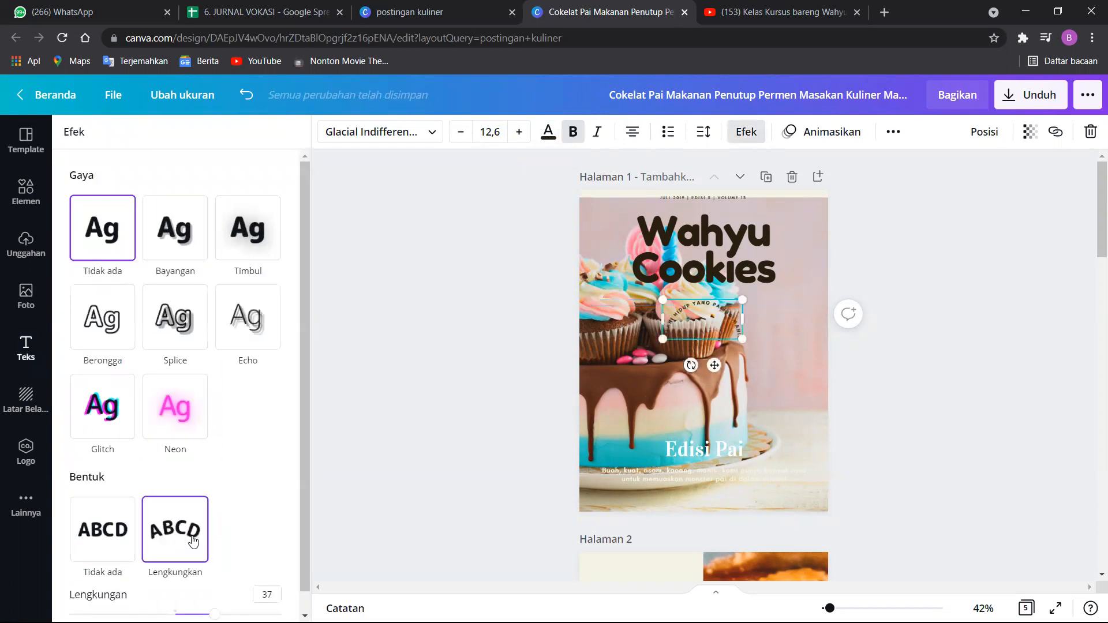
pyautogui.click(114, 526)
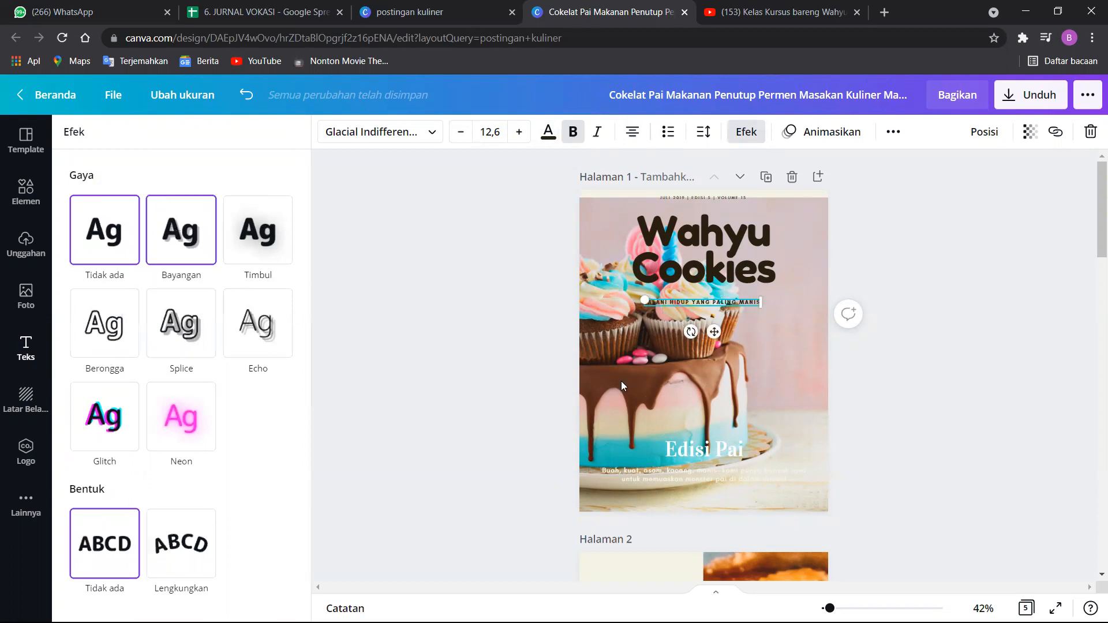
pyautogui.click(784, 317)
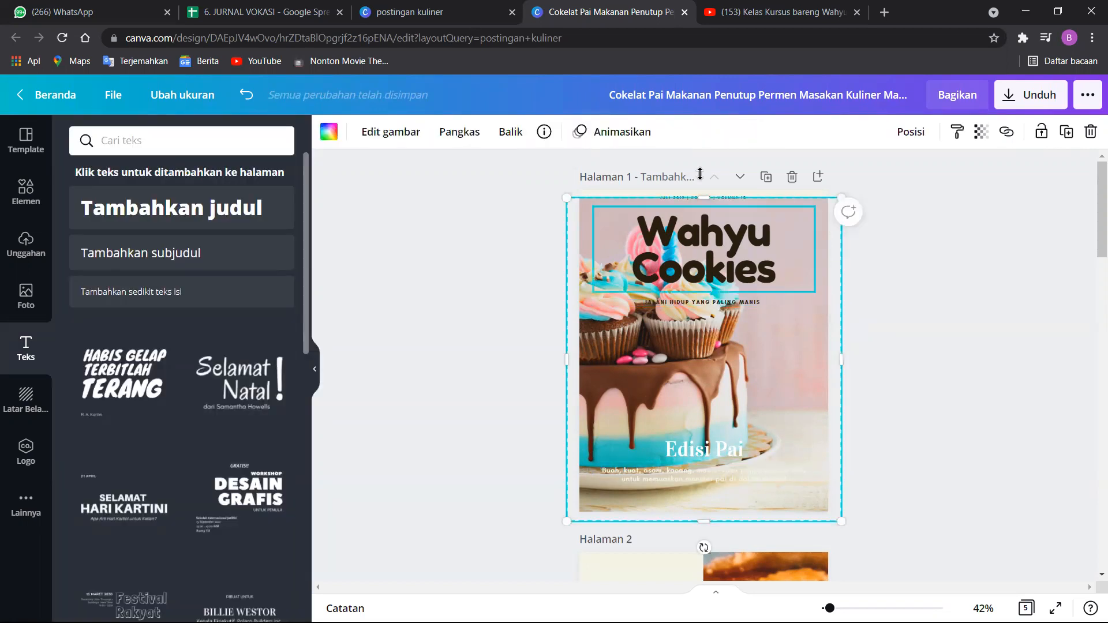
pyautogui.moveTo(901, 418); pyautogui.dragTo(1036, 388)
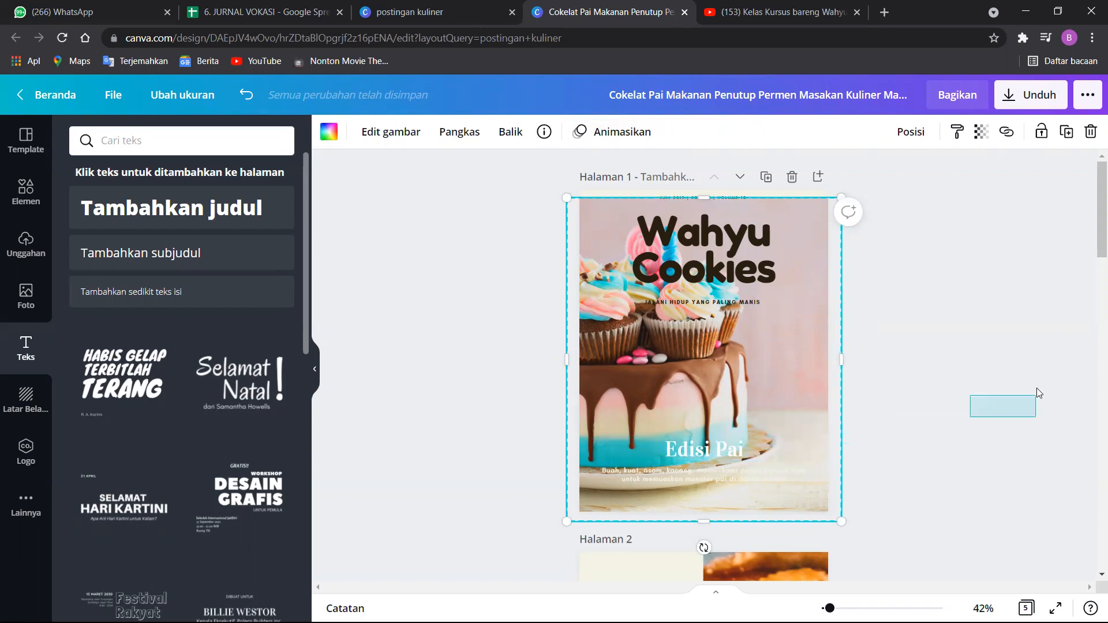
# Replace the "Edisi Pai" heading near the bottom of page 1 with "Kue Ulang Tahun".
pyautogui.click(702, 451)
pyautogui.click(703, 451)
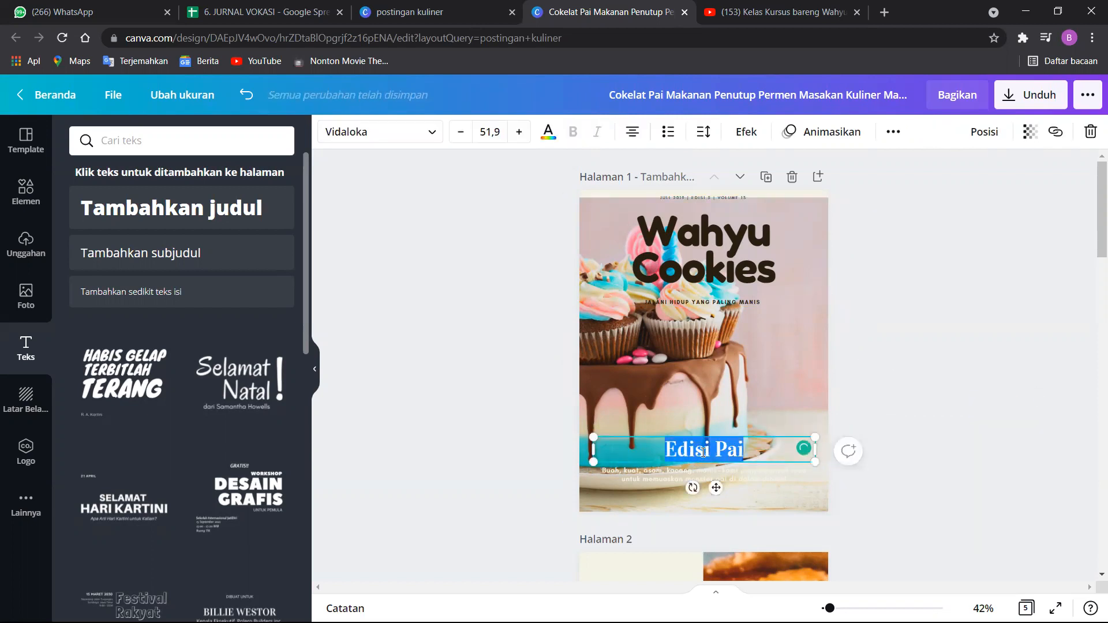
pyautogui.write('Kue Ulang Tahun')
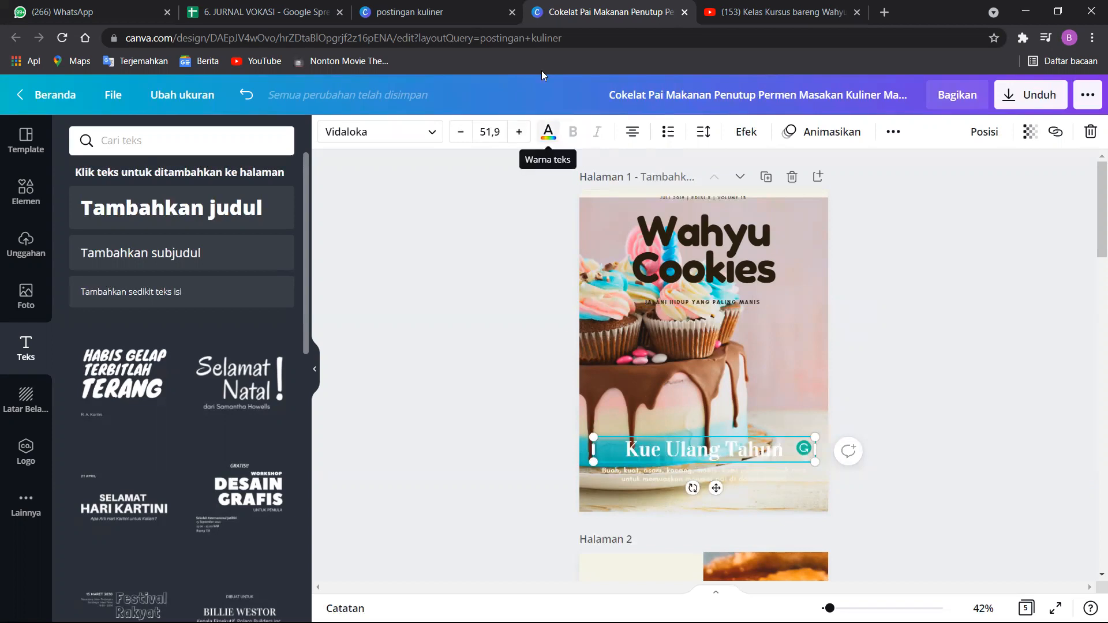
# Try teal, blue, orange, black, cream and dark brown on the "Kue Ulang Tahun" heading, and return its text to white.
pyautogui.click(547, 131)
pyautogui.click(274, 359)
pyautogui.click(214, 502)
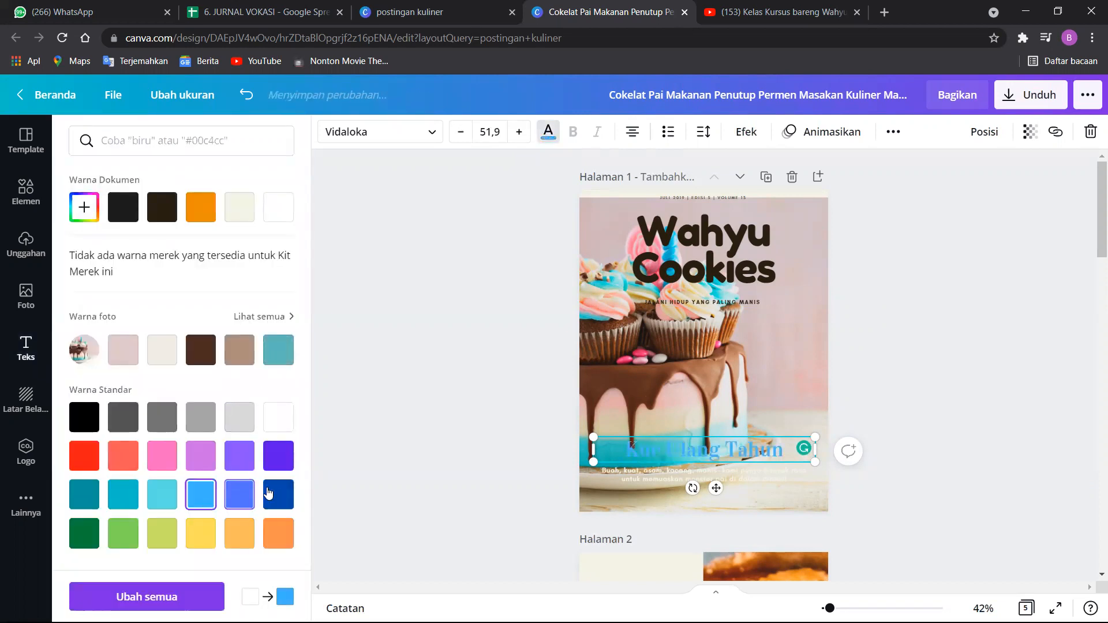
pyautogui.click(277, 495)
pyautogui.click(274, 529)
pyautogui.click(85, 416)
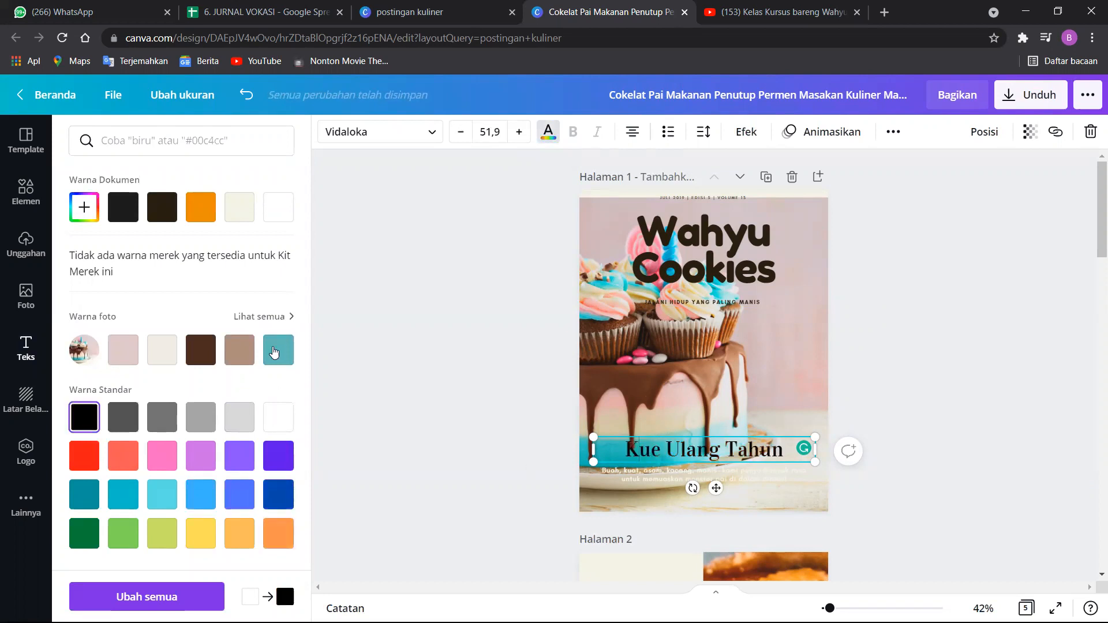
pyautogui.click(241, 212)
pyautogui.click(167, 223)
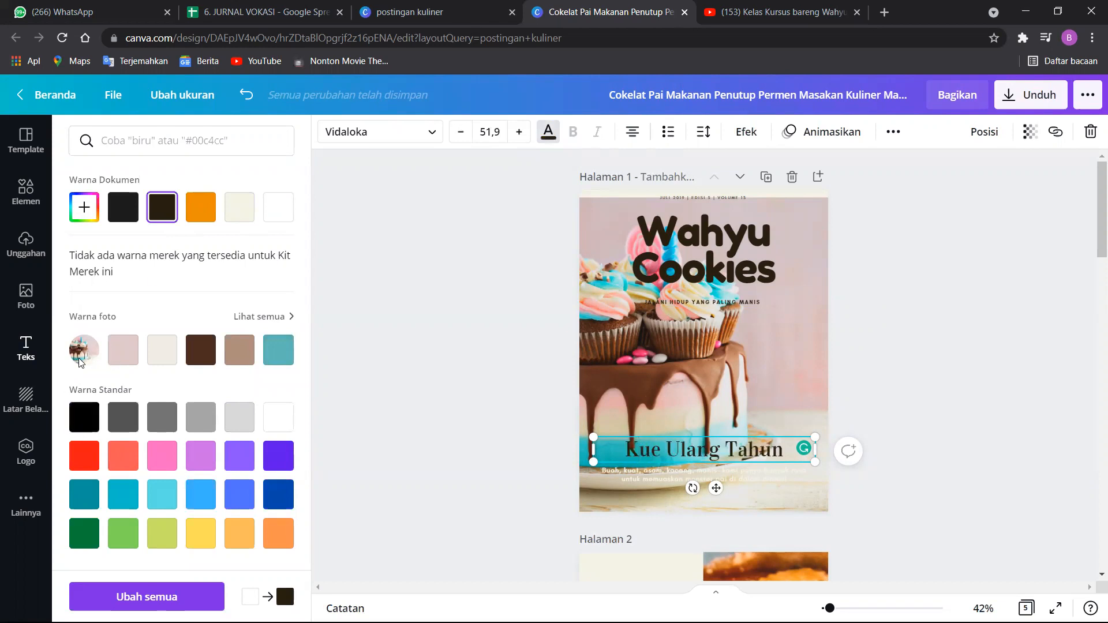
pyautogui.click(271, 415)
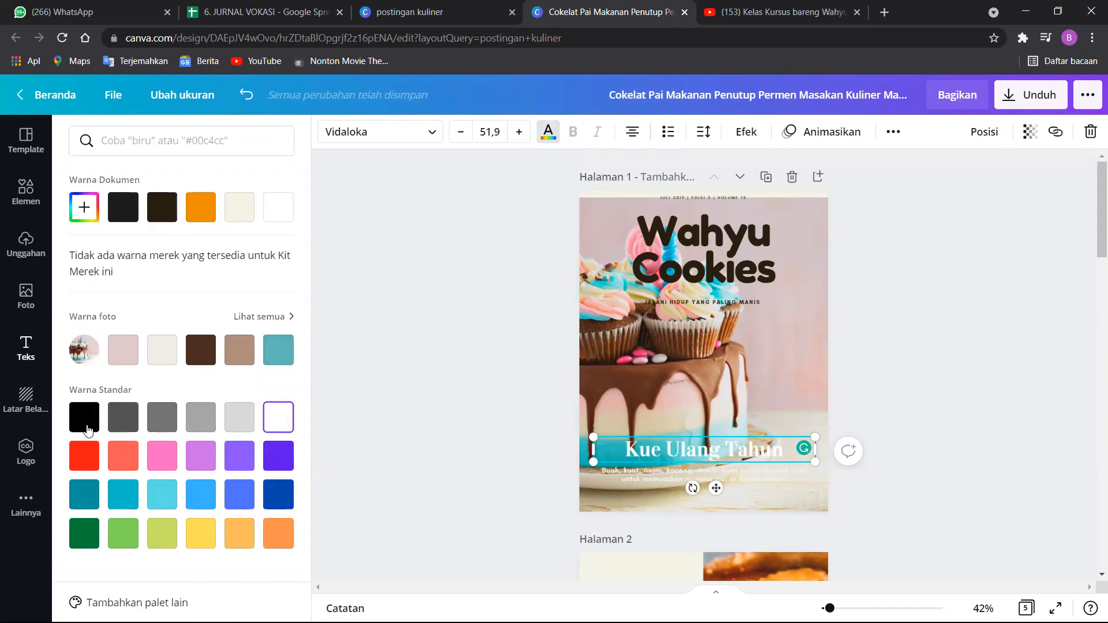
# Set the "Kue Ulang Tahun" heading and the small description beneath it on page 1 to black text.
pyautogui.click(84, 416)
pyautogui.click(481, 411)
pyautogui.click(662, 484)
pyautogui.click(660, 478)
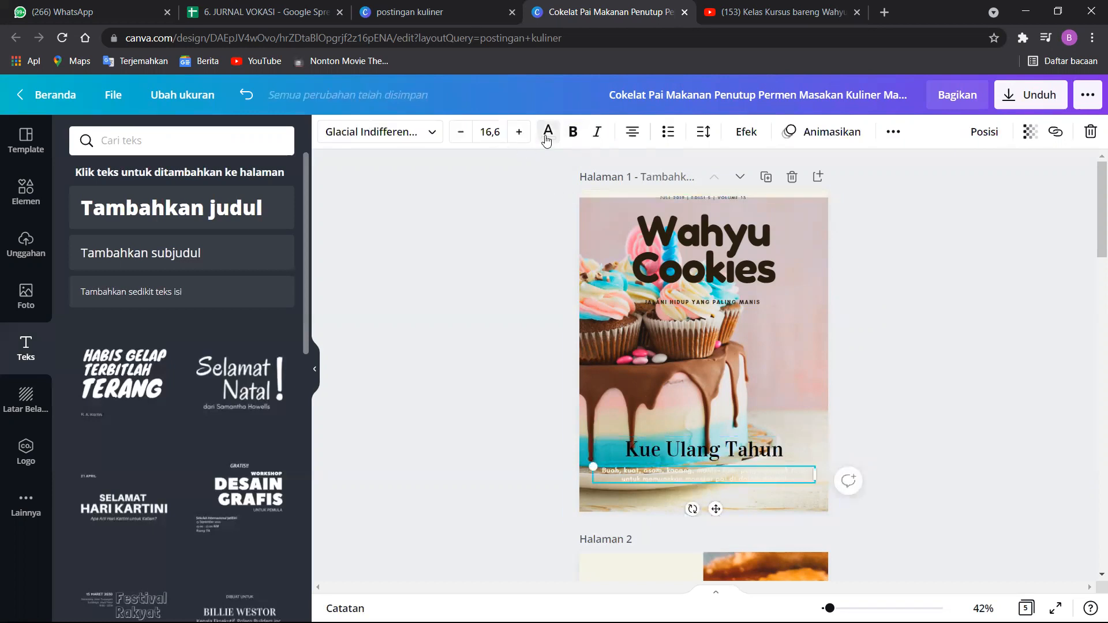
pyautogui.click(547, 133)
pyautogui.click(89, 451)
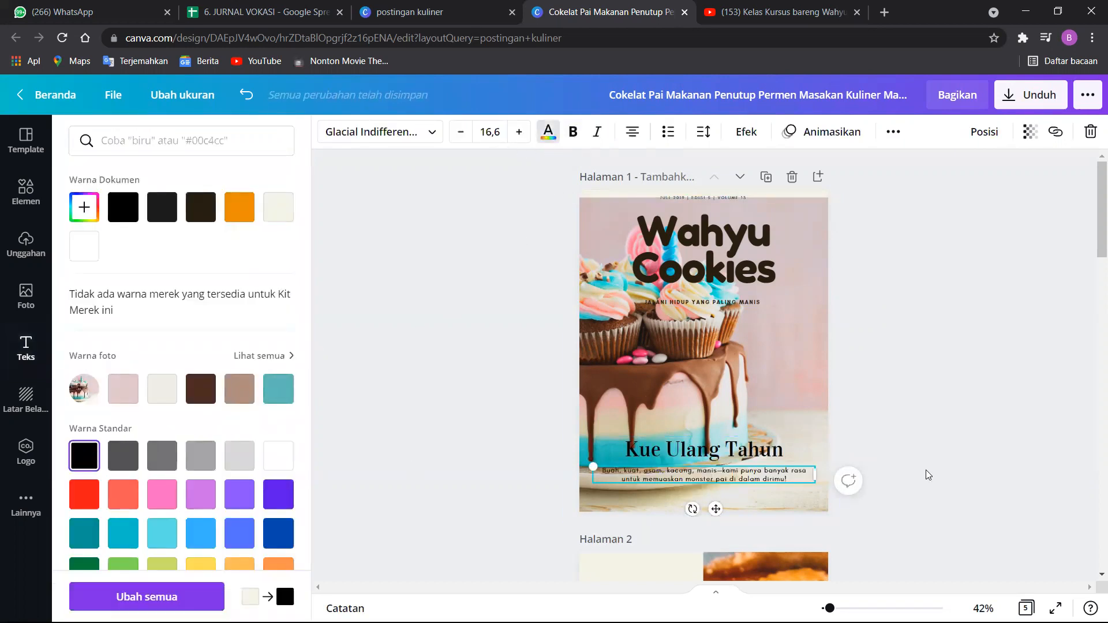
pyautogui.click(910, 442)
pyautogui.click(770, 336)
pyautogui.click(956, 289)
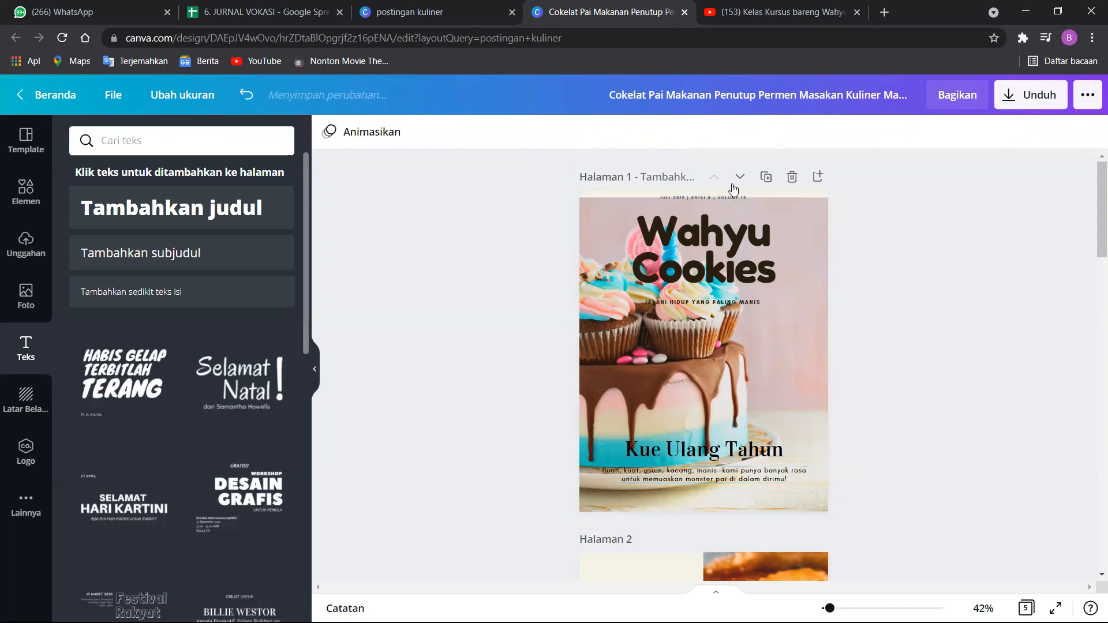
pyautogui.click(704, 196)
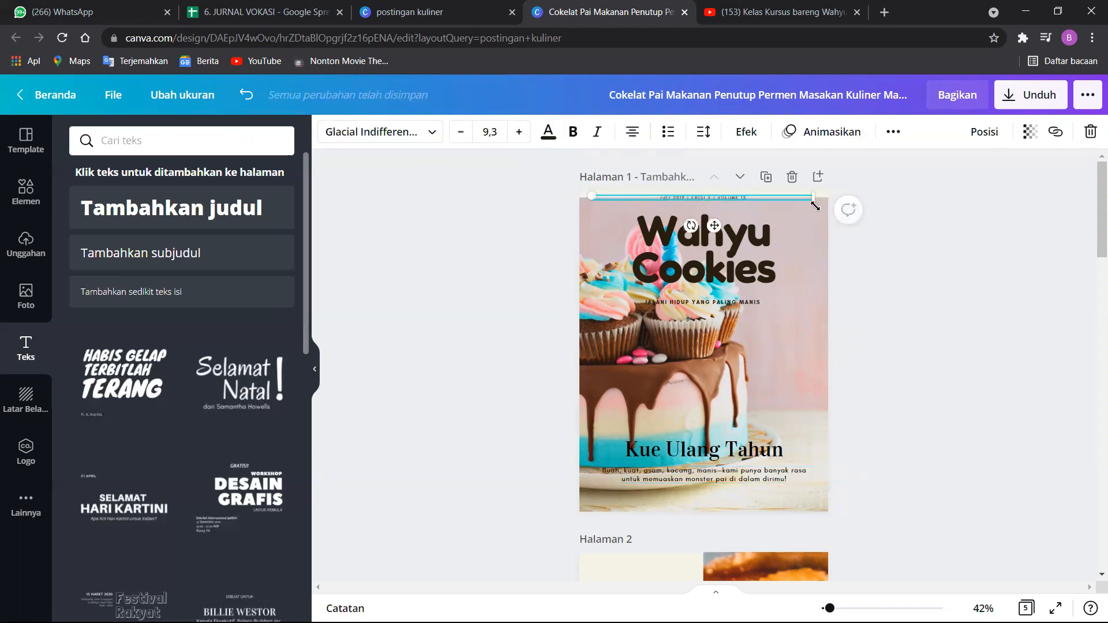
pyautogui.click(830, 229)
pyautogui.click(810, 229)
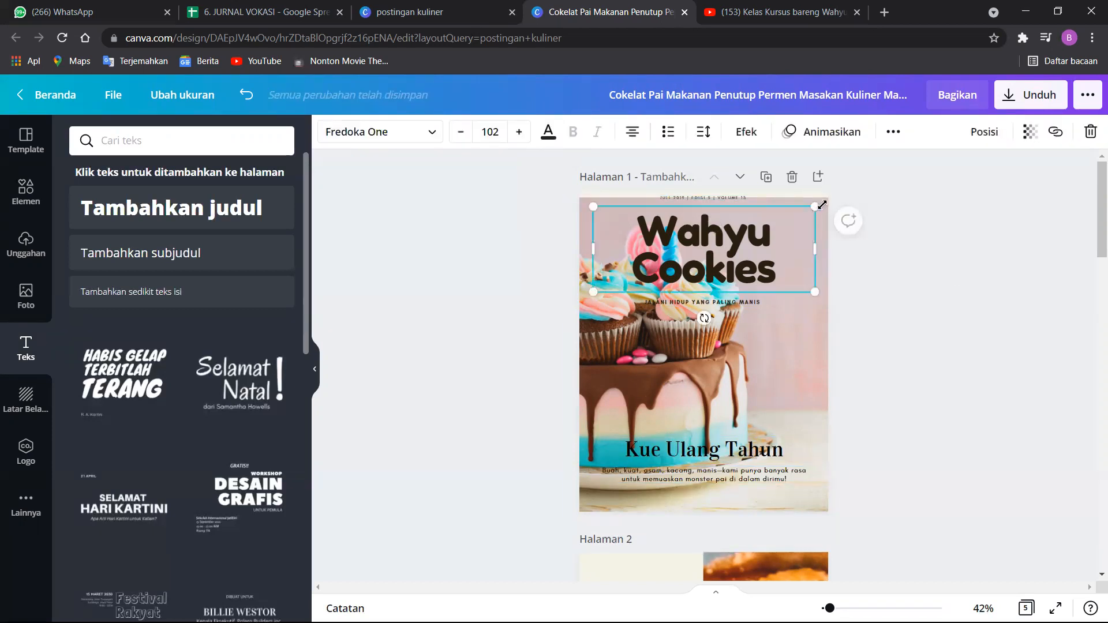
pyautogui.click(1092, 234)
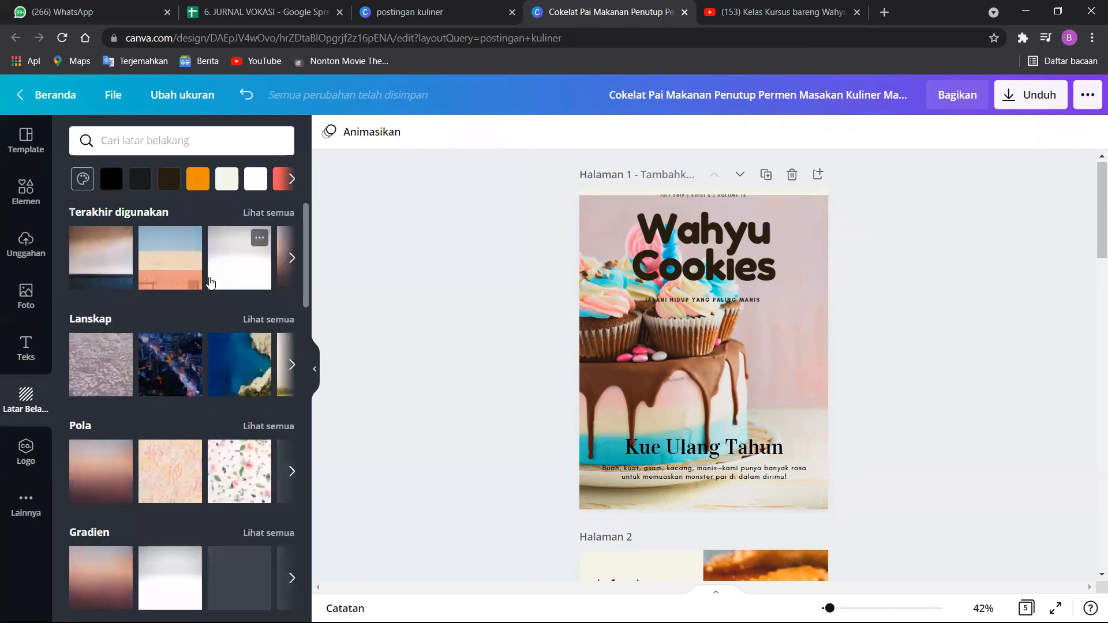
# Look through the background categories and the Logo, Template, Foto and Unggahan image sections alongside the cover's elements.
pyautogui.scroll(-6, 168, 279)
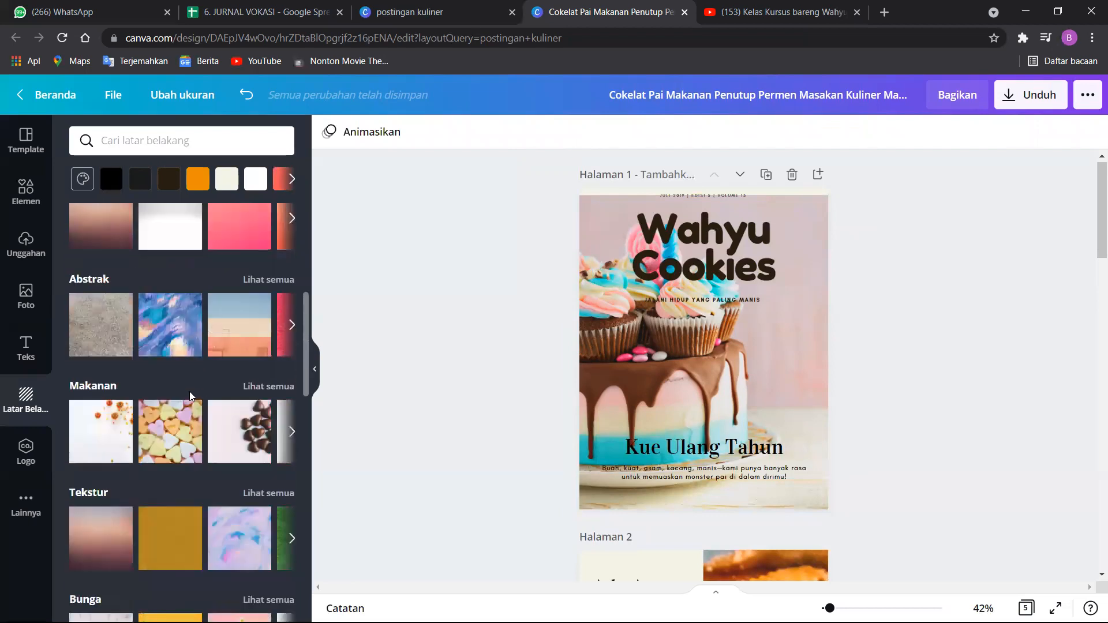
pyautogui.scroll(-3, 191, 395)
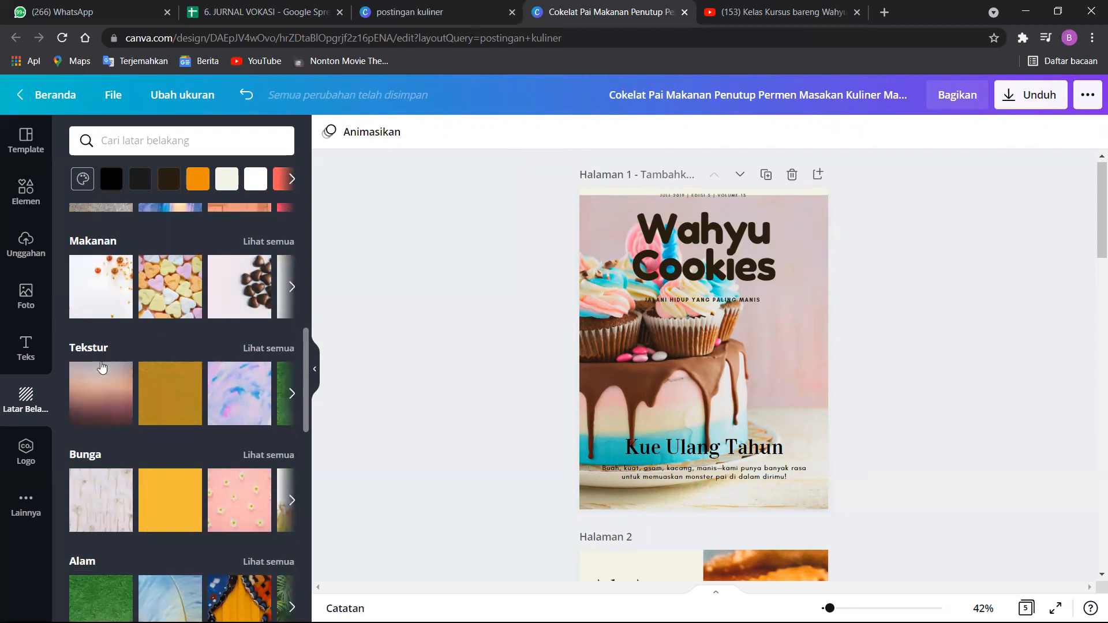
pyautogui.scroll(-6, 116, 444)
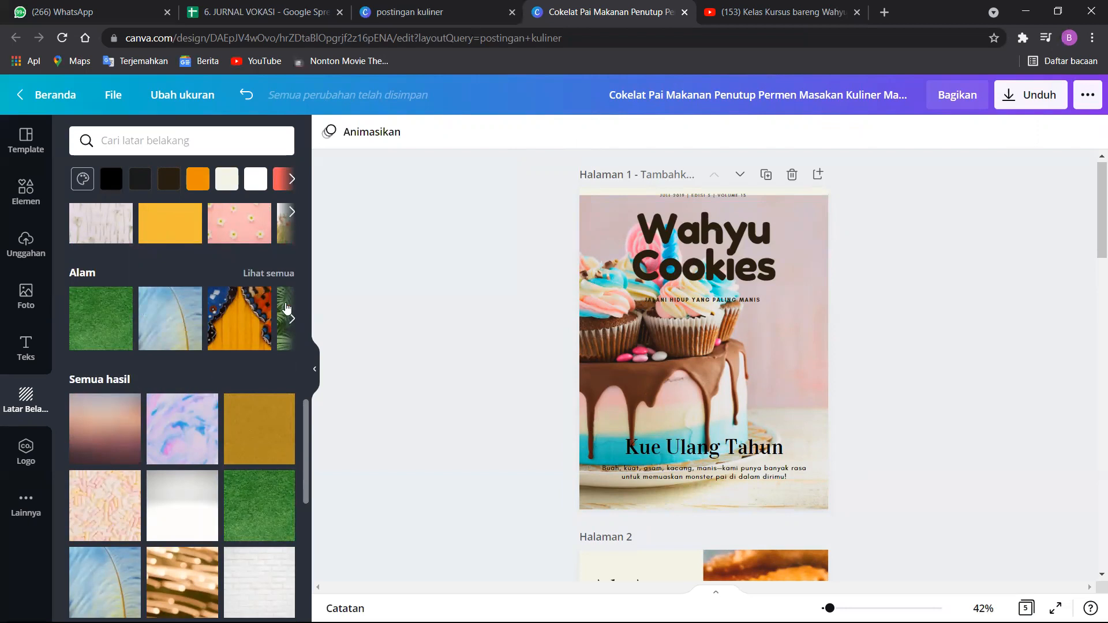
pyautogui.click(26, 466)
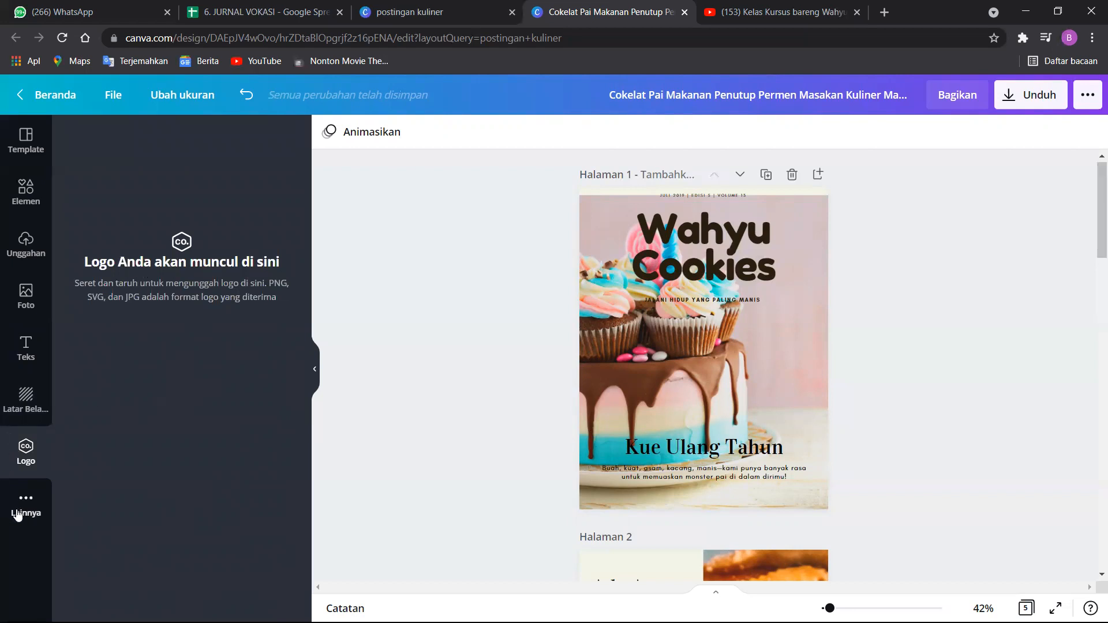
pyautogui.click(35, 153)
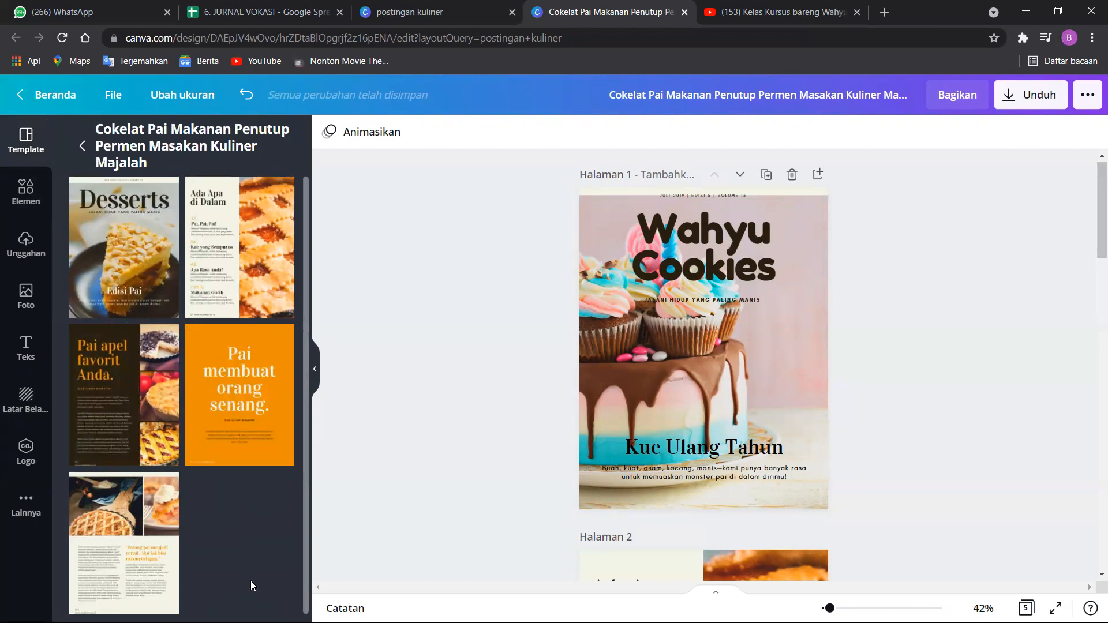
pyautogui.click(744, 195)
pyautogui.click(704, 449)
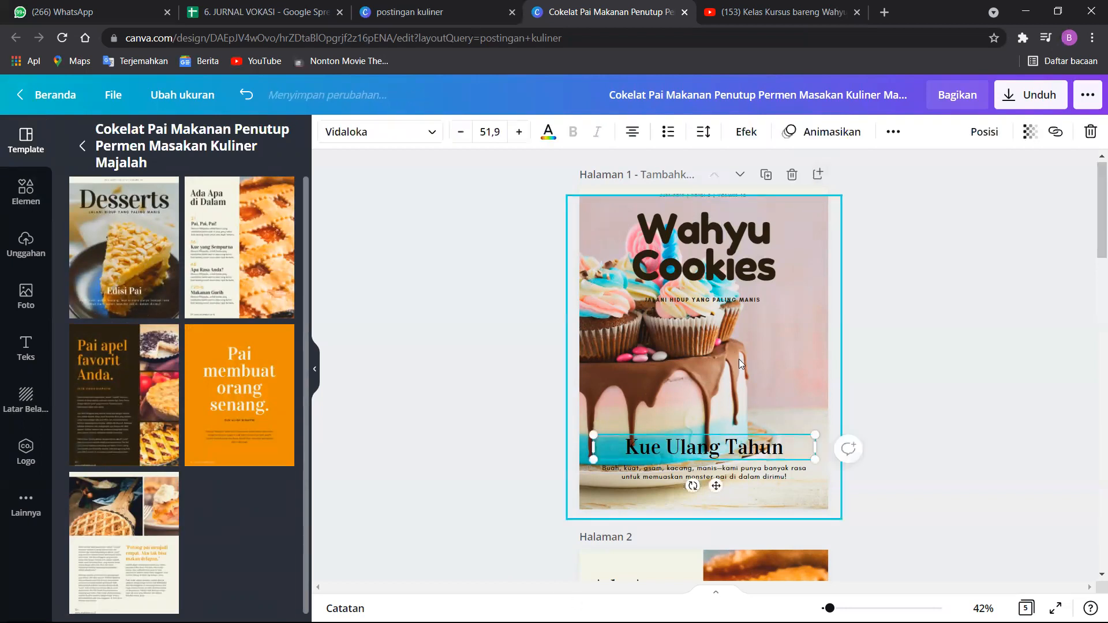
pyautogui.click(738, 359)
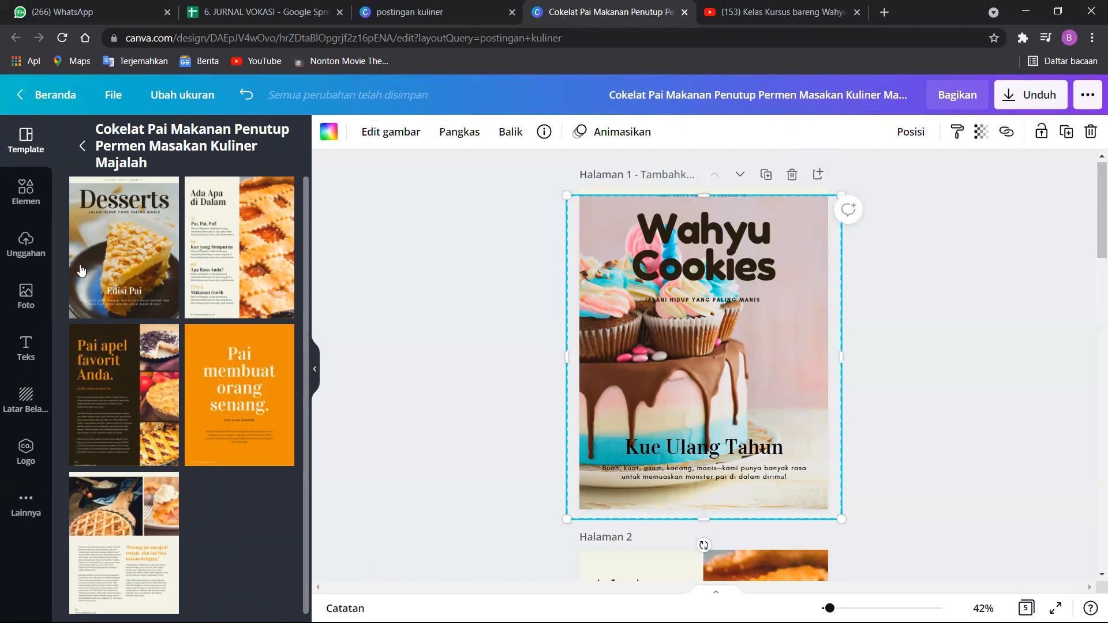
pyautogui.click(757, 282)
pyautogui.click(784, 302)
pyautogui.click(23, 303)
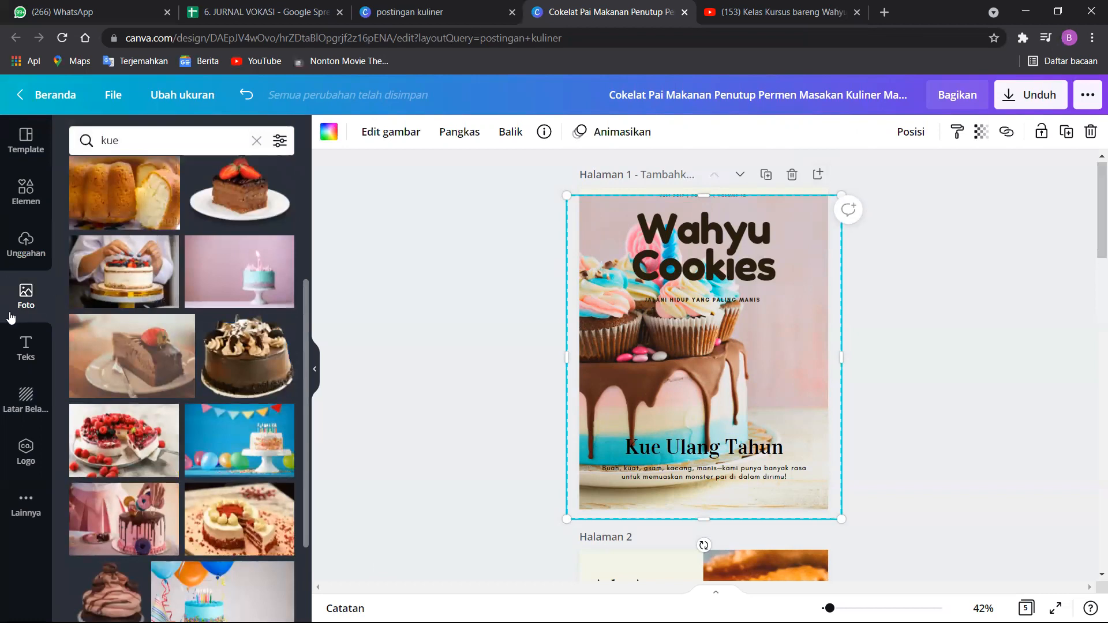
pyautogui.click(26, 245)
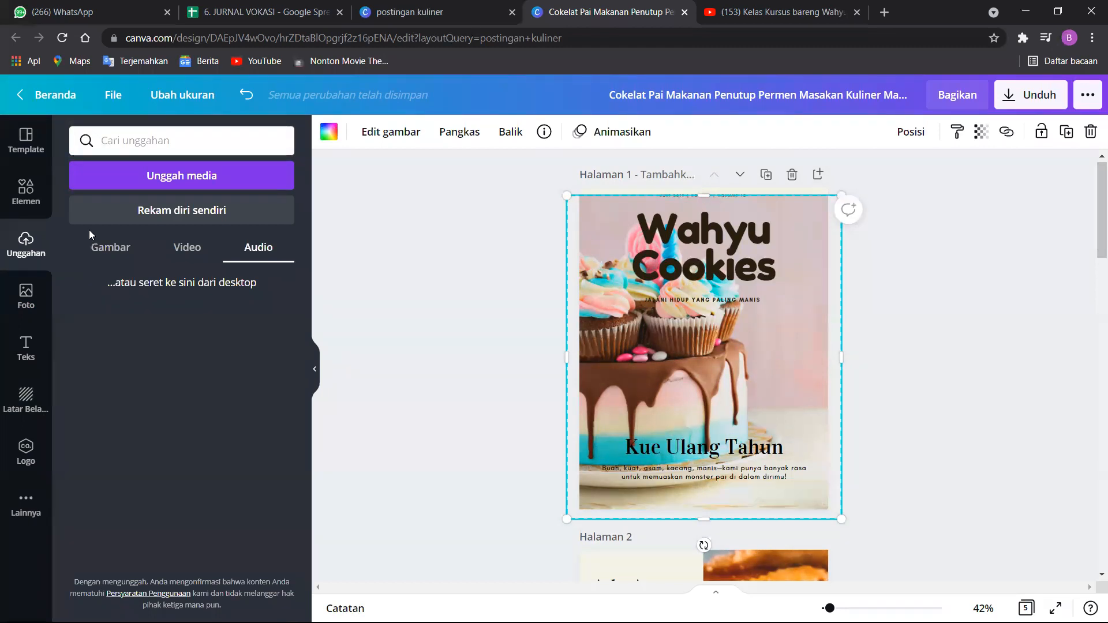
pyautogui.click(98, 254)
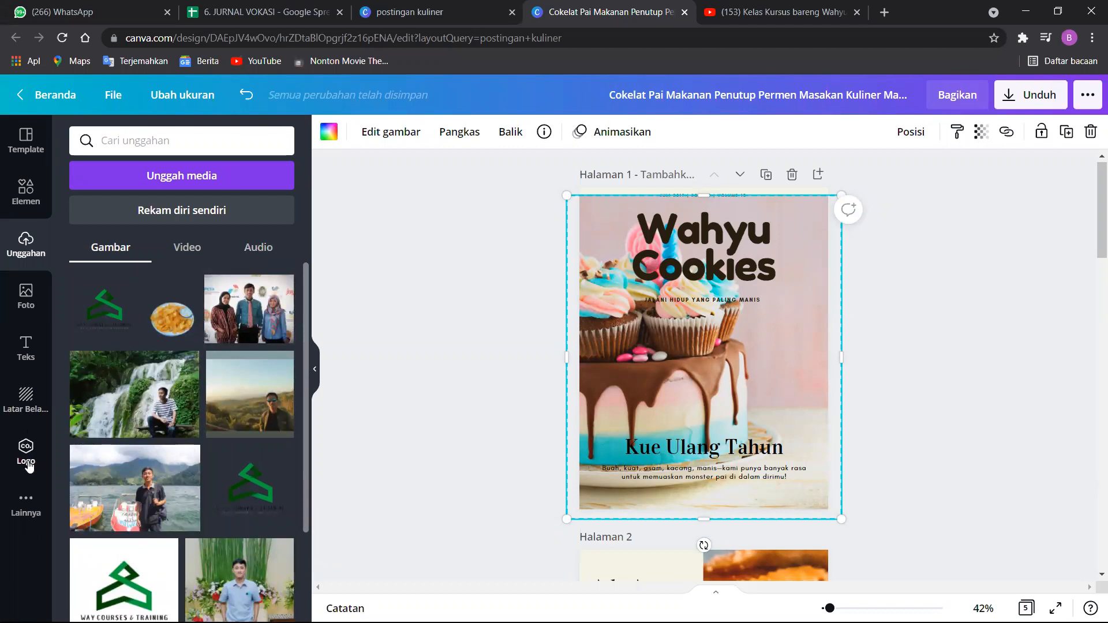
# Apply the dusky pink-to-brown gradient from the Pola backgrounds to page 1.
pyautogui.click(30, 387)
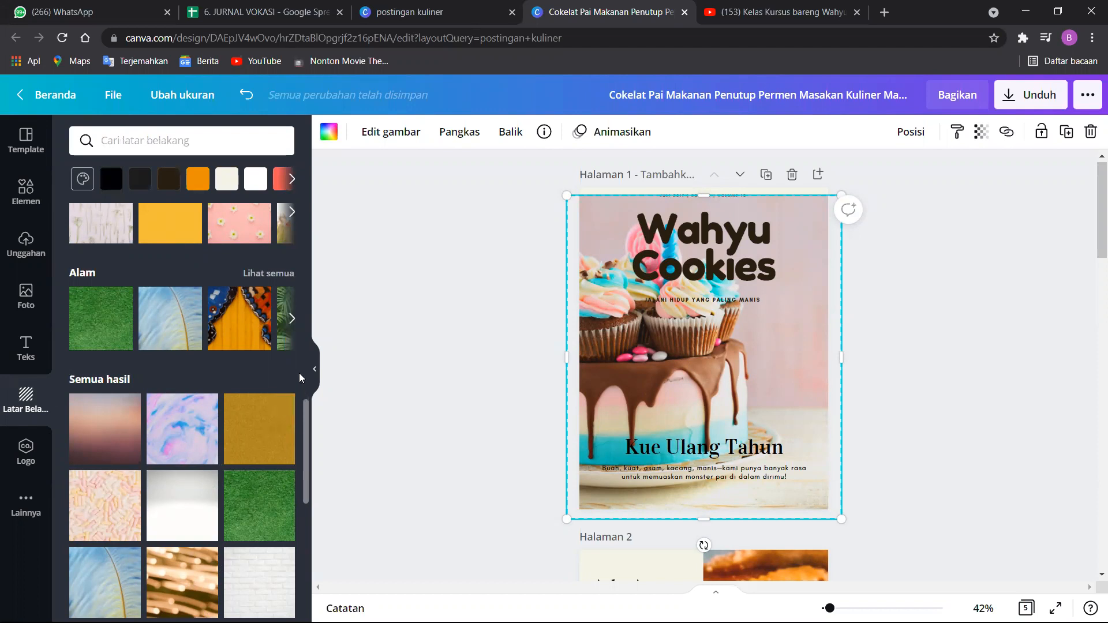
pyautogui.moveTo(308, 421); pyautogui.dragTo(293, 297)
pyautogui.scroll(5, 292, 277)
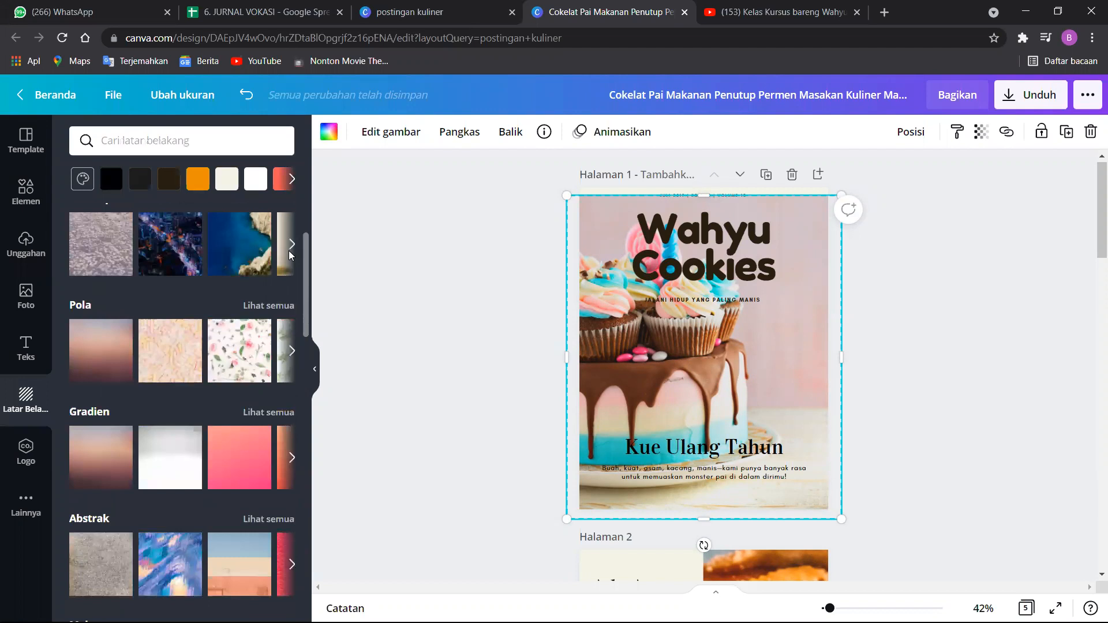
pyautogui.scroll(1, 291, 232)
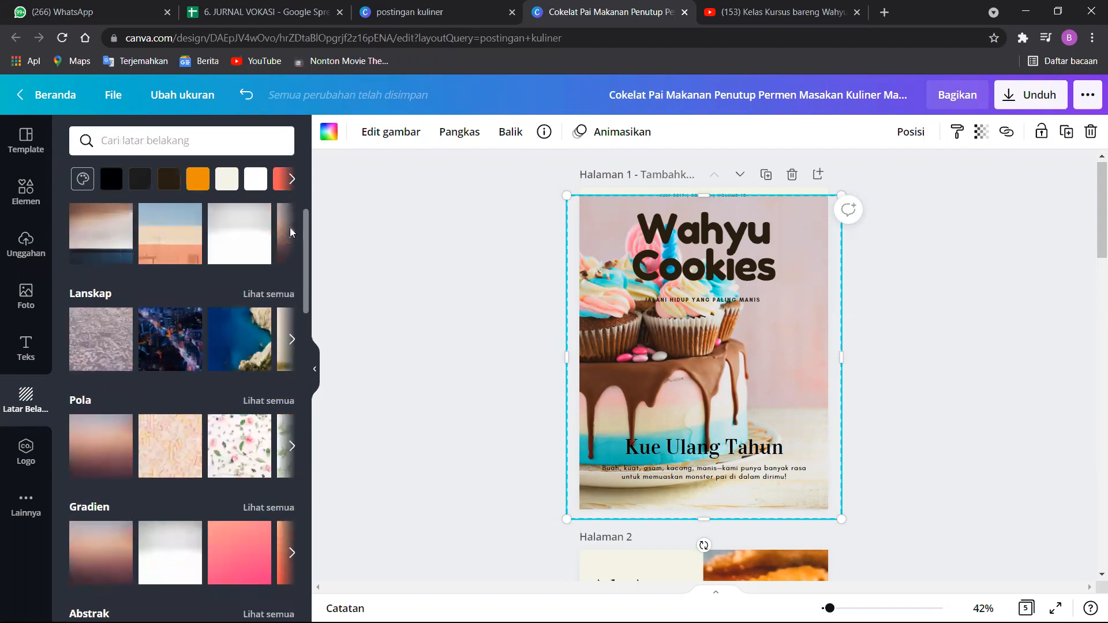
pyautogui.moveTo(122, 443); pyautogui.dragTo(587, 218)
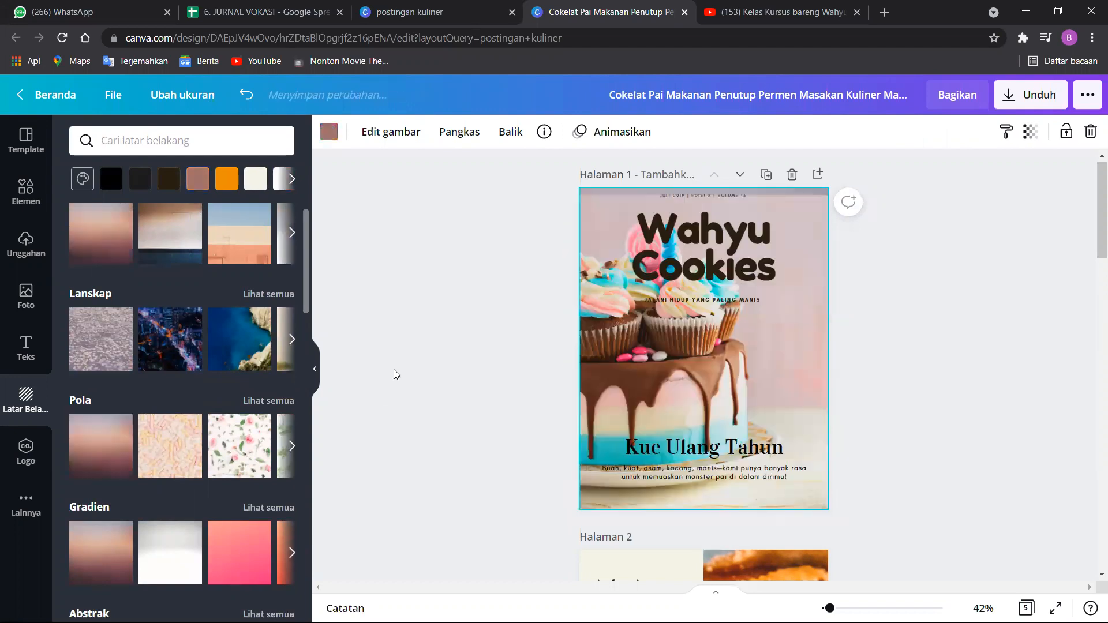
# Delete the cake photo and its empty picture frame from the cover.
pyautogui.click(599, 216)
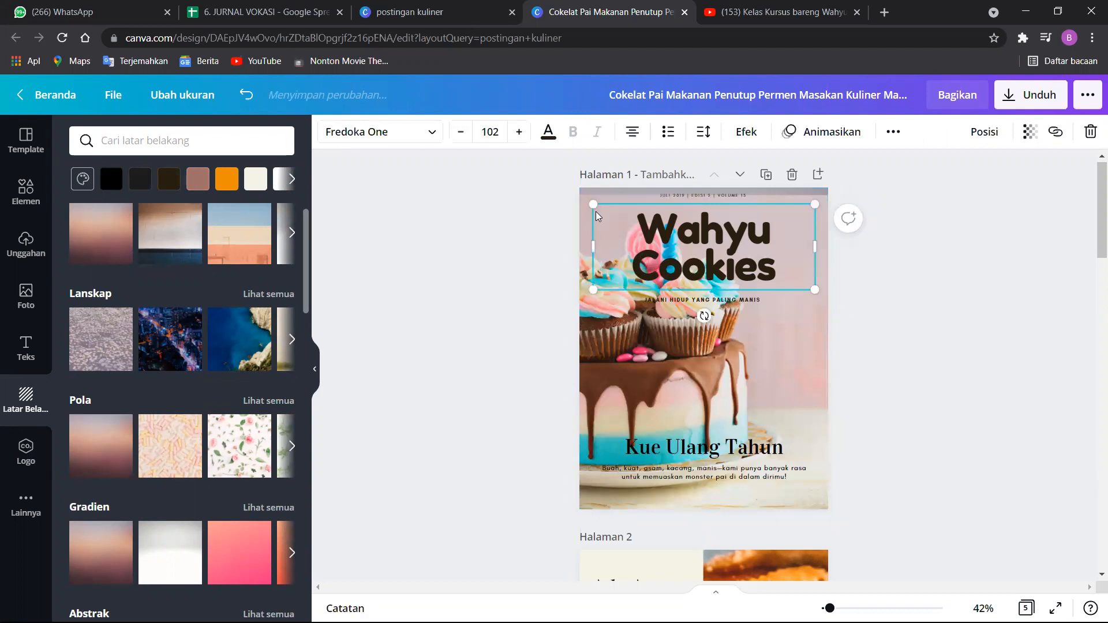
pyautogui.click(828, 354)
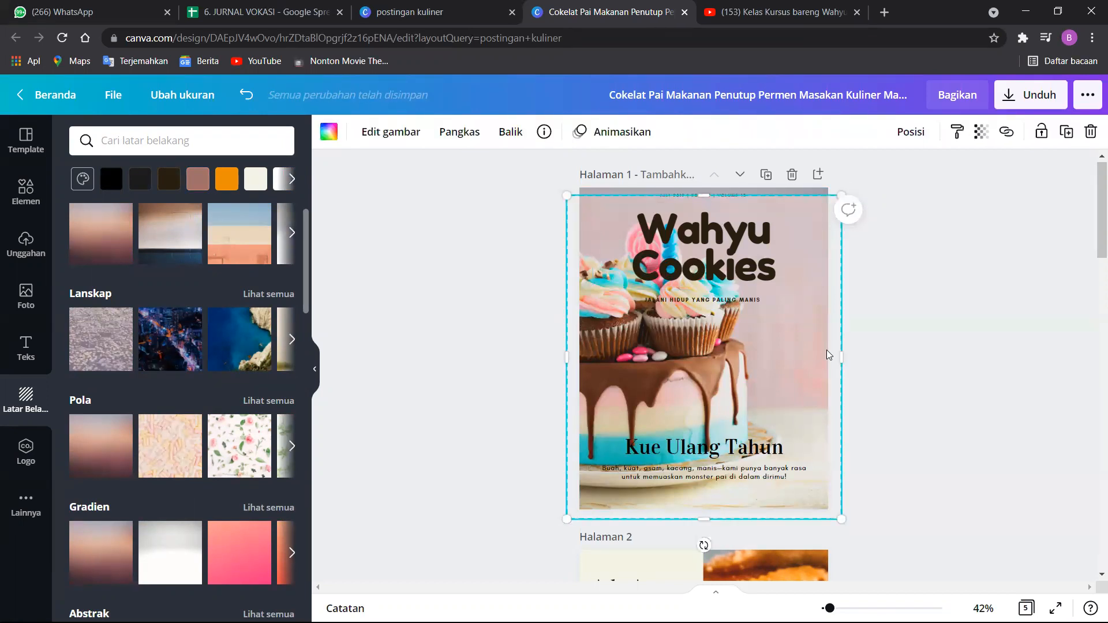
pyautogui.press('Delete')
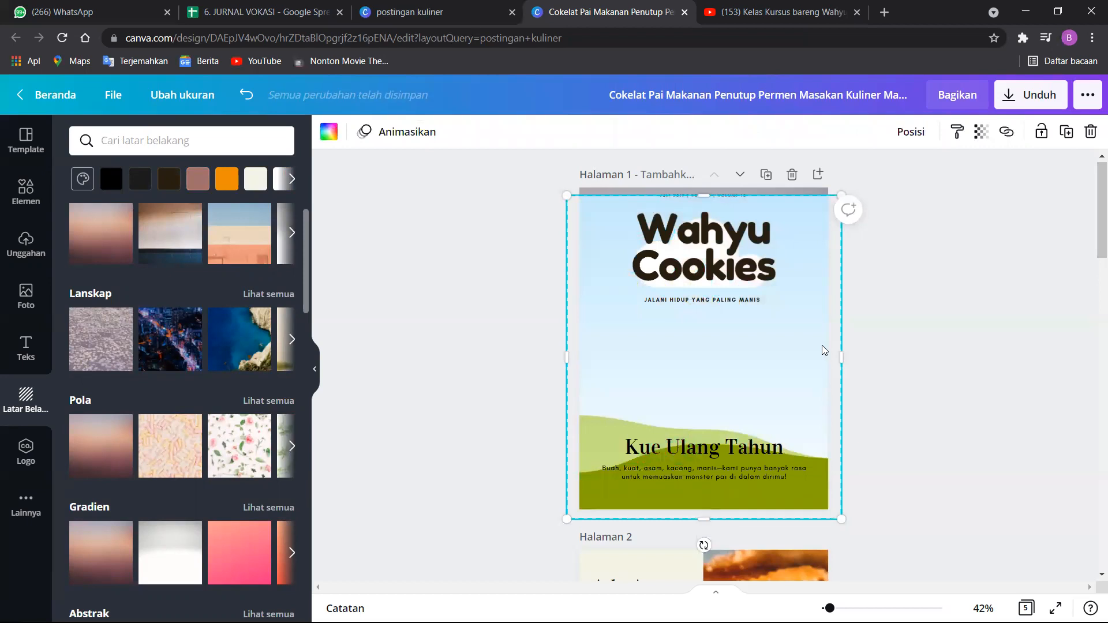
pyautogui.press('Delete')
pyautogui.click(952, 304)
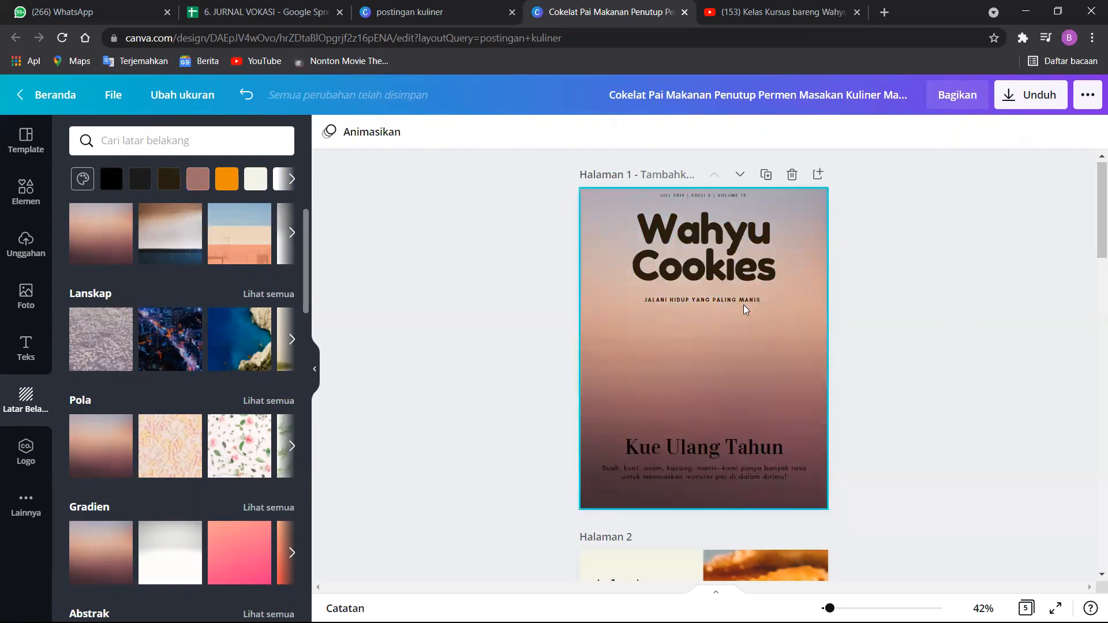
# Replace the large cover title on page 1 with "Keripik Singkong".
pyautogui.click(714, 255)
pyautogui.click(714, 253)
pyautogui.click(773, 265)
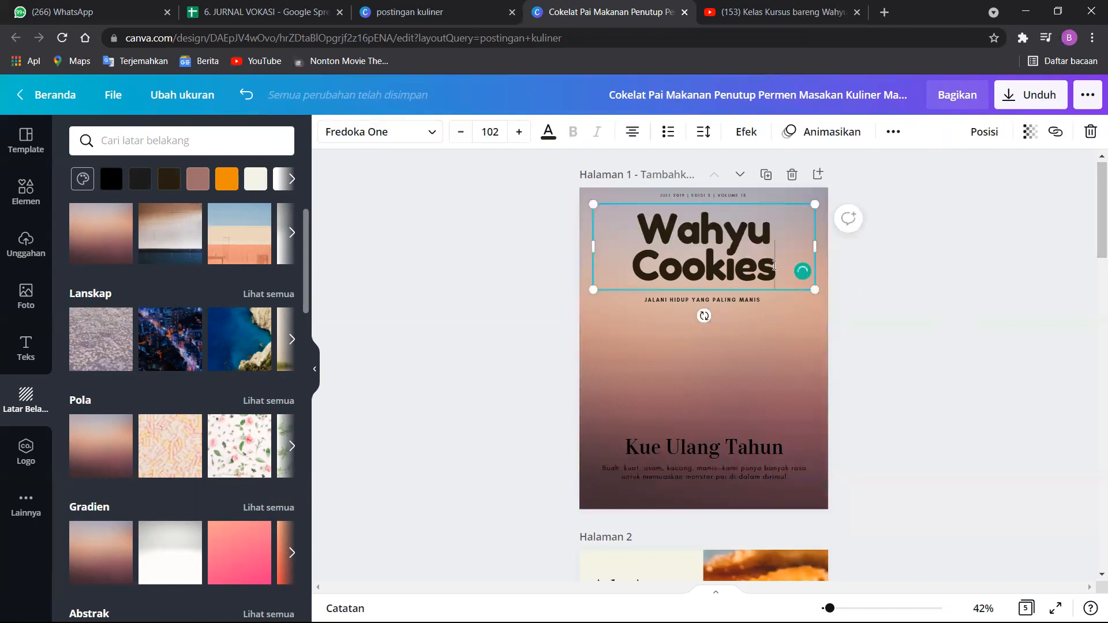
pyautogui.hotkey('ctrl', 'a')
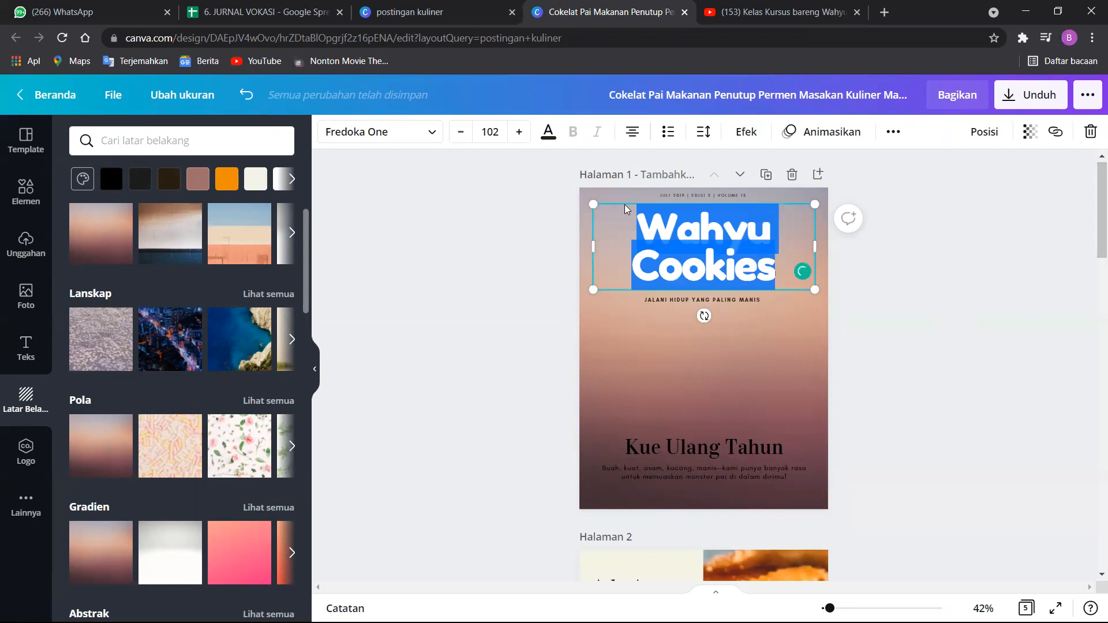
pyautogui.write('Kerip')
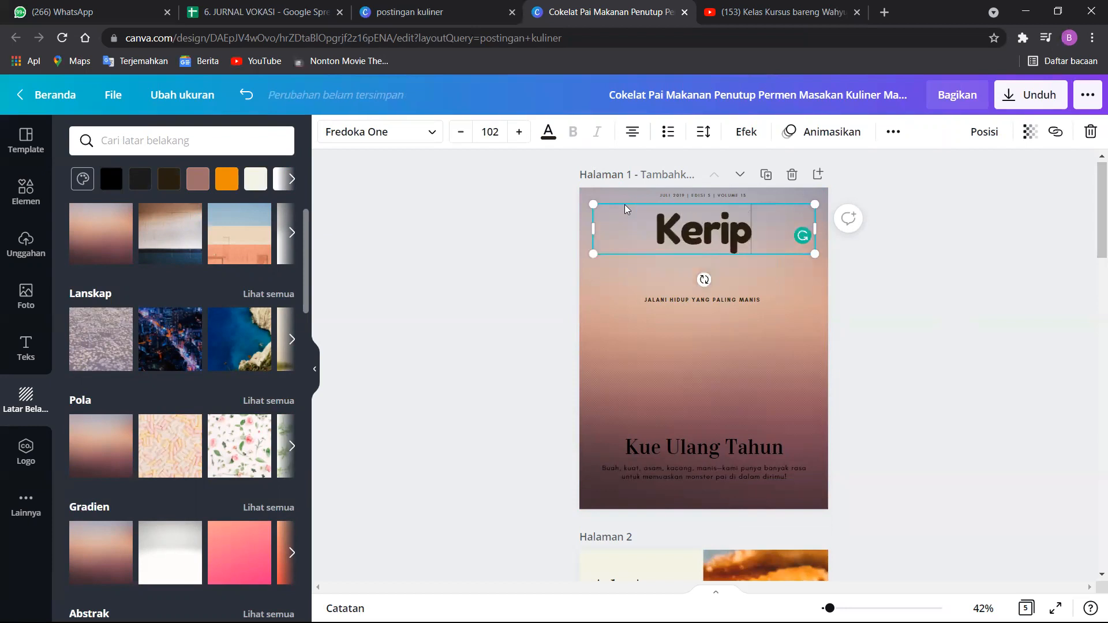
pyautogui.write('ik Sing')
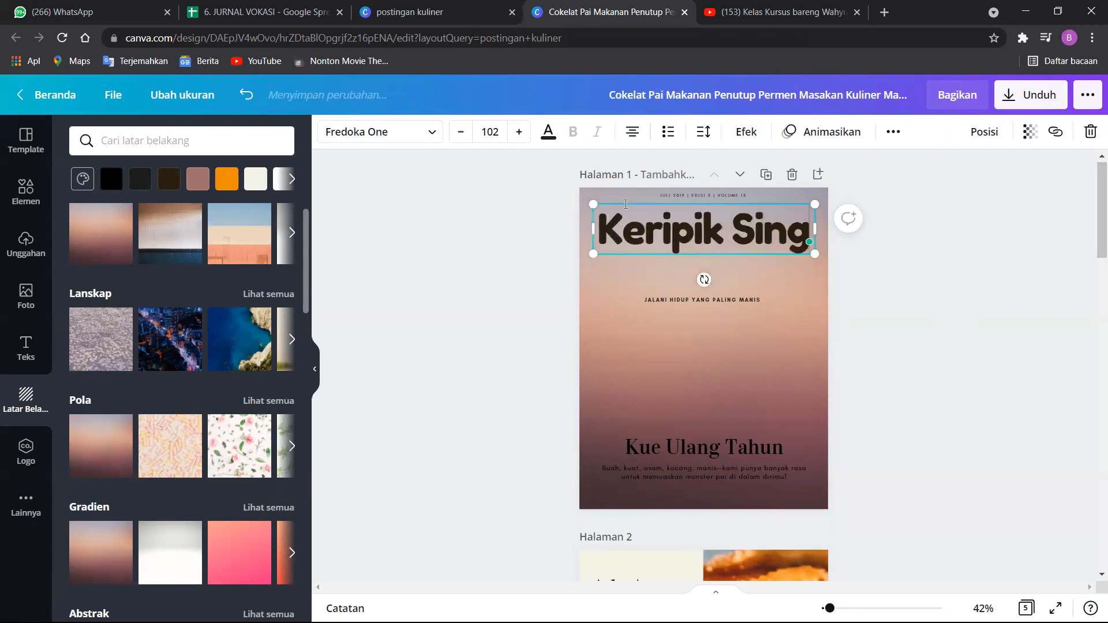
pyautogui.write('kong')
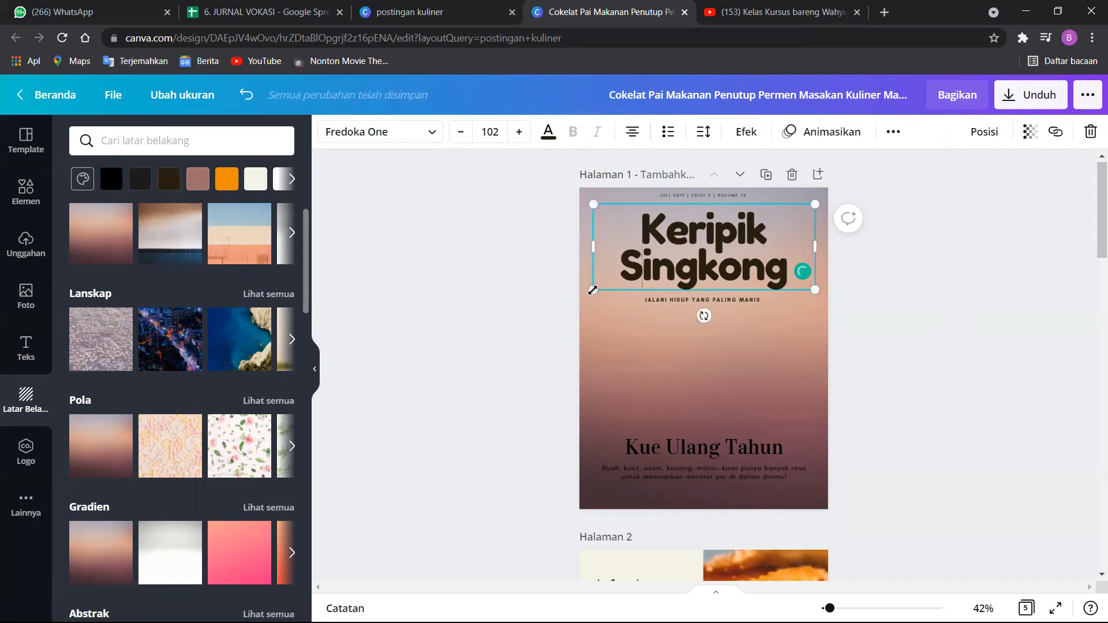
# Shrink the title to size 73,1 on a single line, and move the issue line and tagline close above and beneath it.
pyautogui.moveTo(595, 289); pyautogui.dragTo(656, 266)
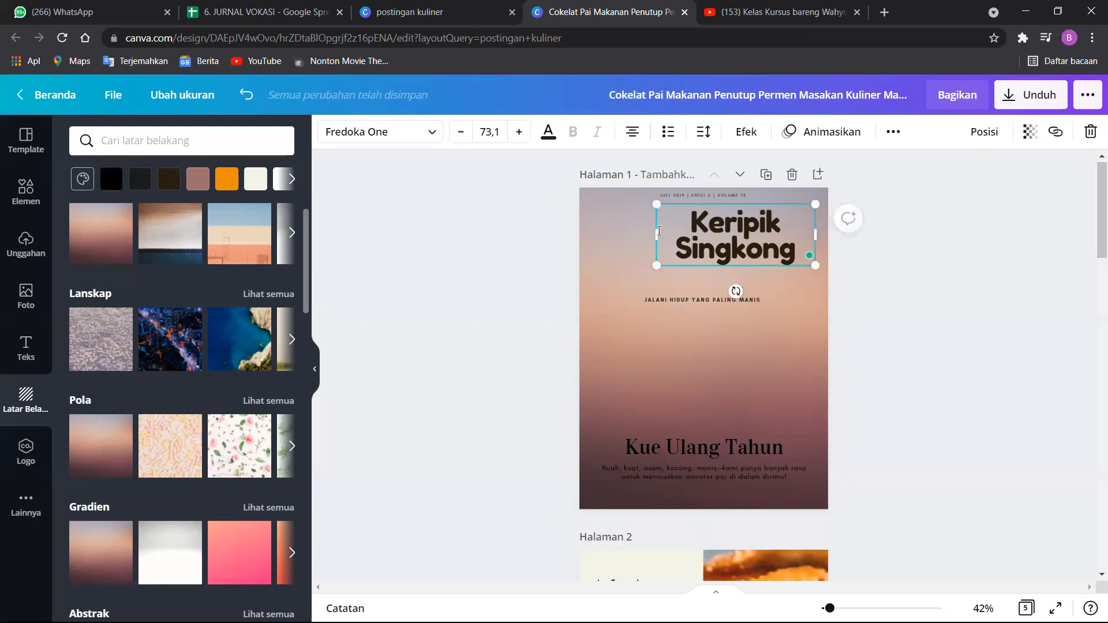
pyautogui.moveTo(594, 226); pyautogui.dragTo(628, 235)
pyautogui.click(686, 197)
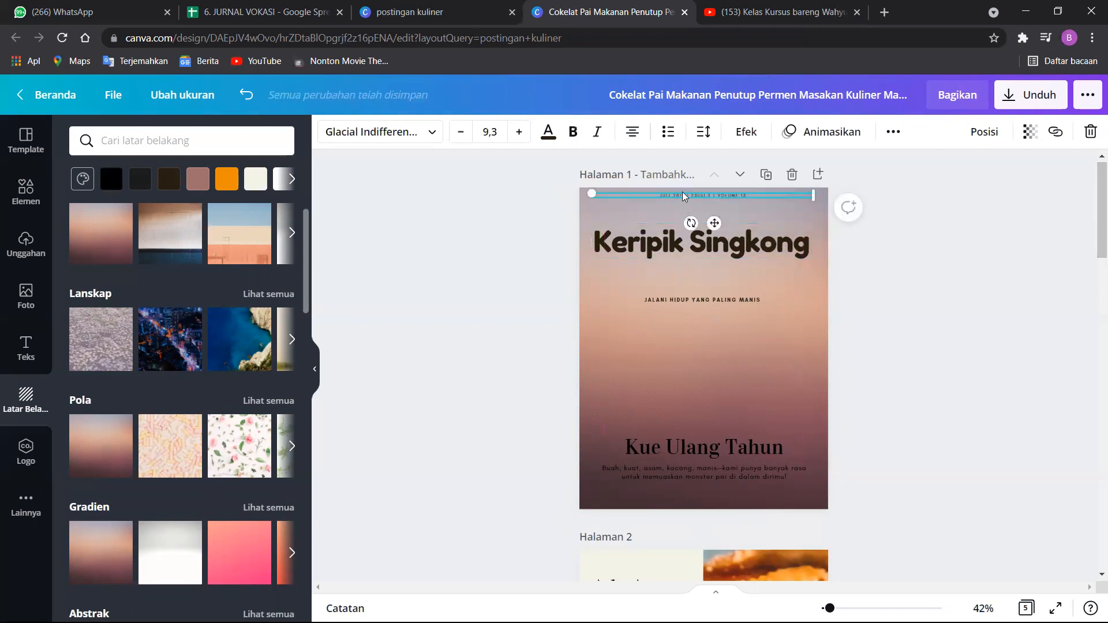
pyautogui.moveTo(681, 216); pyautogui.dragTo(685, 266)
pyautogui.moveTo(674, 307); pyautogui.dragTo(681, 274)
# Set the uploaded photo of the chips plate as page 1's background and shift it slightly upward within the page.
pyautogui.click(39, 250)
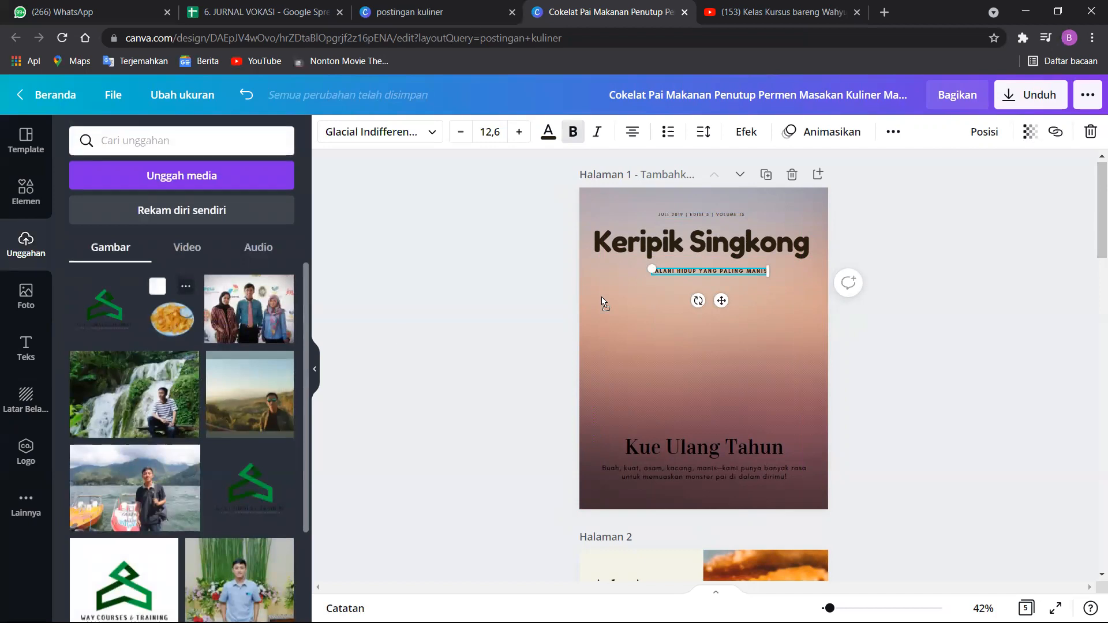
pyautogui.moveTo(602, 302); pyautogui.dragTo(609, 304)
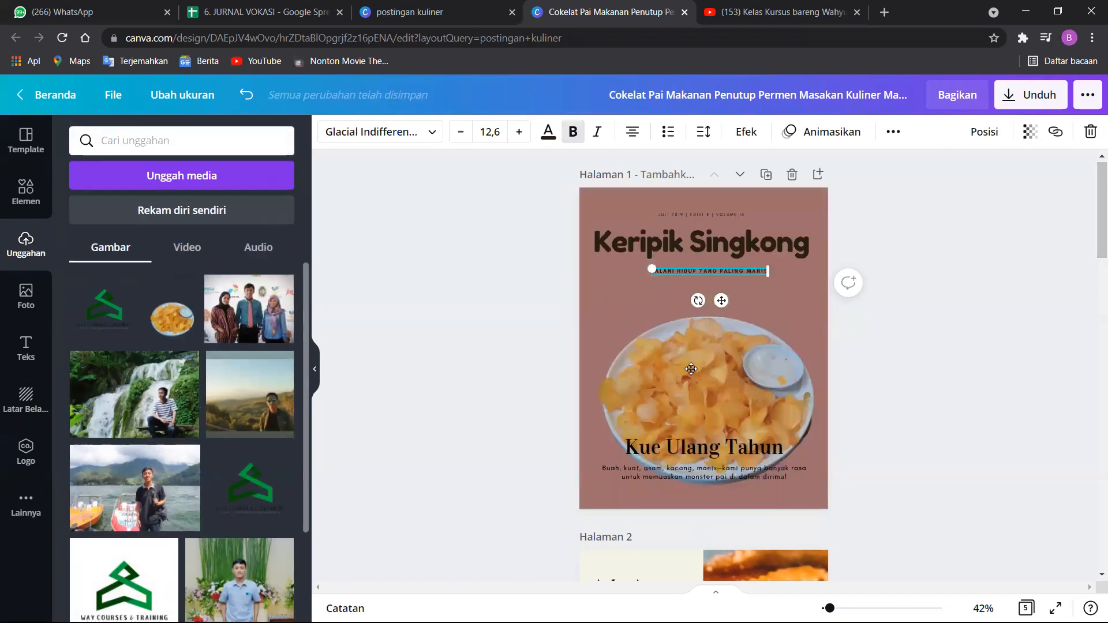
pyautogui.doubleClick(690, 369)
pyautogui.moveTo(690, 369); pyautogui.dragTo(680, 297)
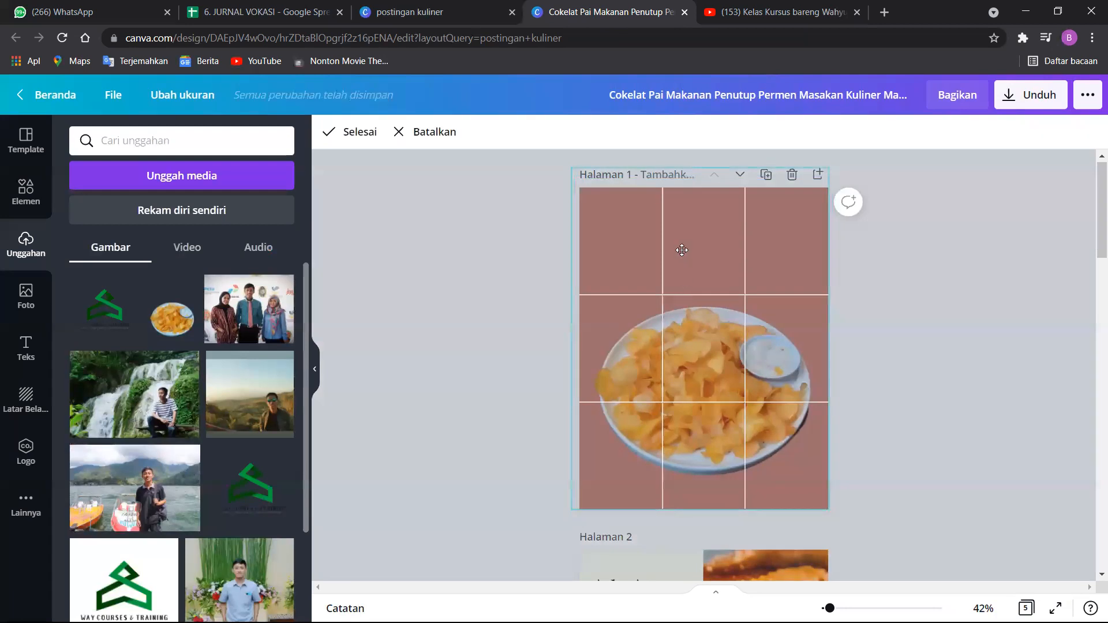
pyautogui.click(897, 314)
pyautogui.doubleClick(695, 340)
pyautogui.moveTo(692, 336); pyautogui.dragTo(693, 317)
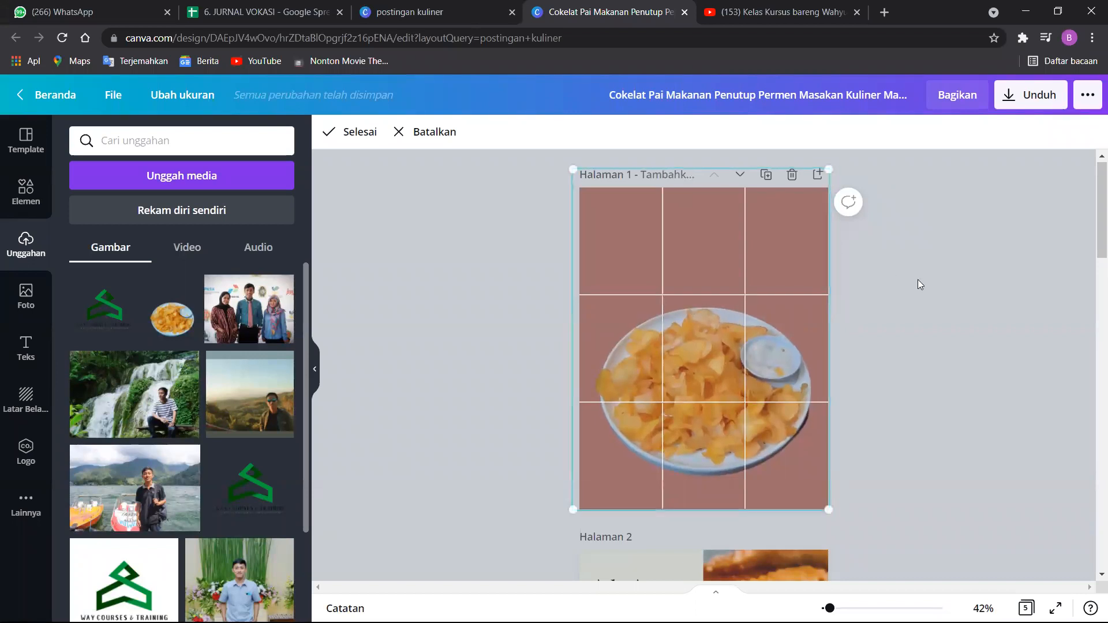
pyautogui.click(917, 280)
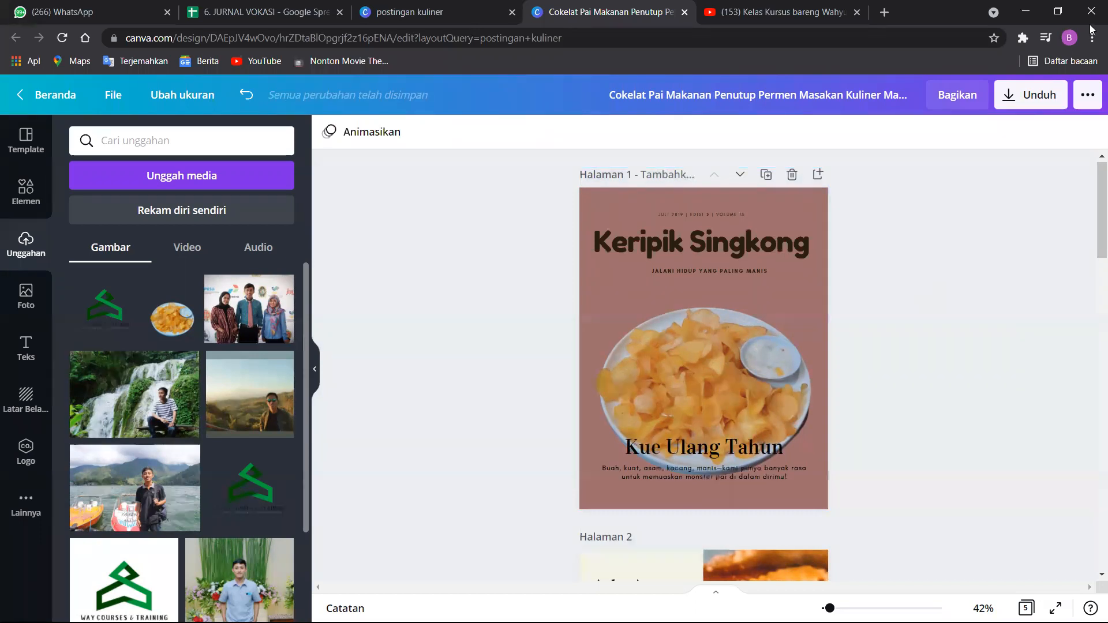
# Delete the "Kue Ulang Tahun" heading that overlaps the chips plate on page 1.
pyautogui.click(721, 448)
pyautogui.press('Delete')
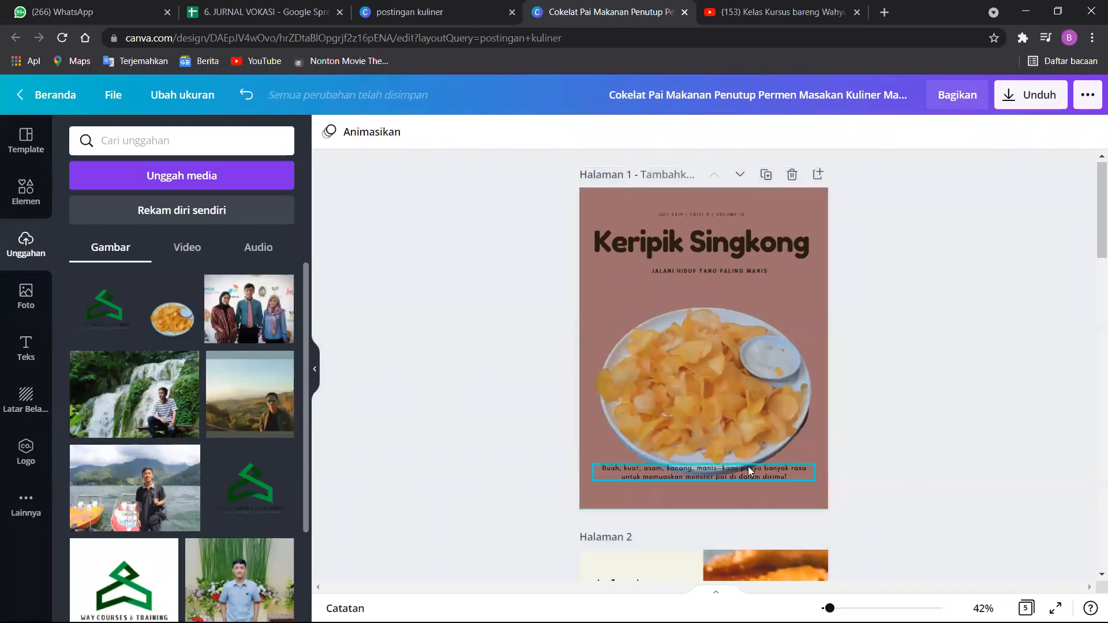
pyautogui.click(749, 470)
# Replace the issue line above the cover title with "KERIPIK SINGKONG ALA DESA".
pyautogui.click(729, 215)
pyautogui.click(730, 215)
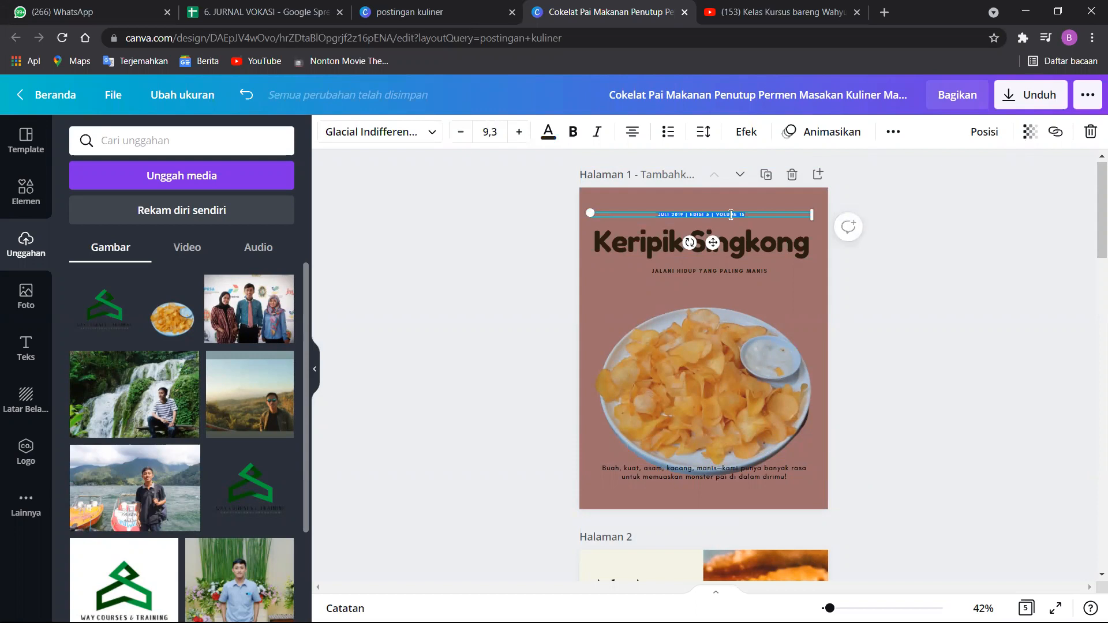
pyautogui.write('KERIPI')
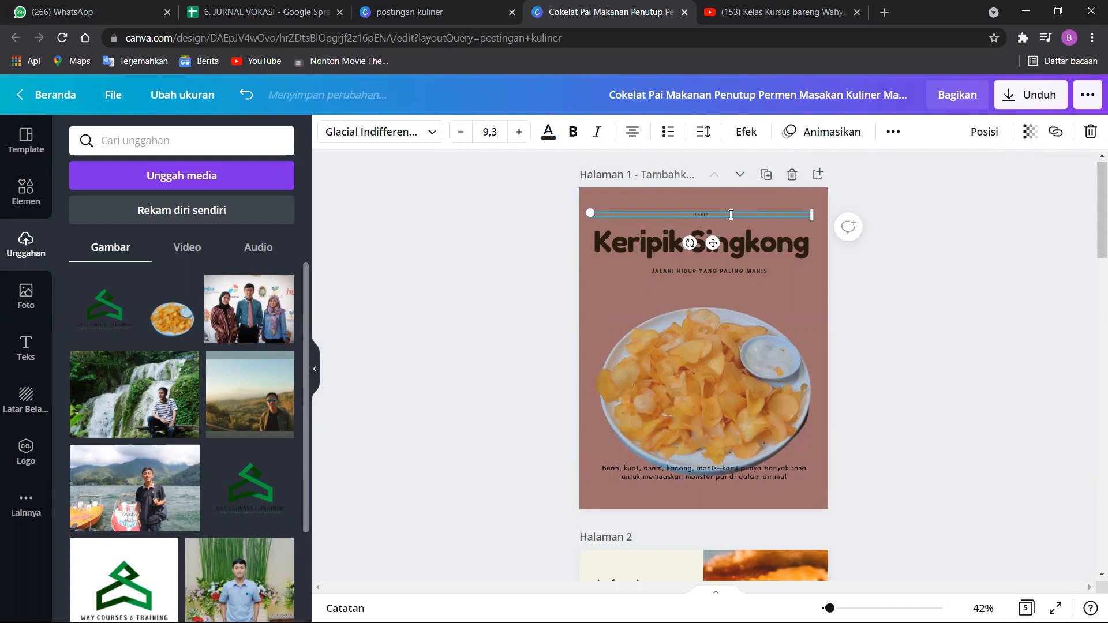
pyautogui.write('K SIN')
pyautogui.write('GKONG AL')
pyautogui.write('A KAMI')
pyautogui.press('BackSpace')
pyautogui.press('BackSpace')
pyautogui.write('SA')
# Enlarge the line above the title to size 17,3 and set its font to Futura Extra Black Italic.
pyautogui.click(517, 131)
pyautogui.click(518, 132)
pyautogui.click(518, 132)
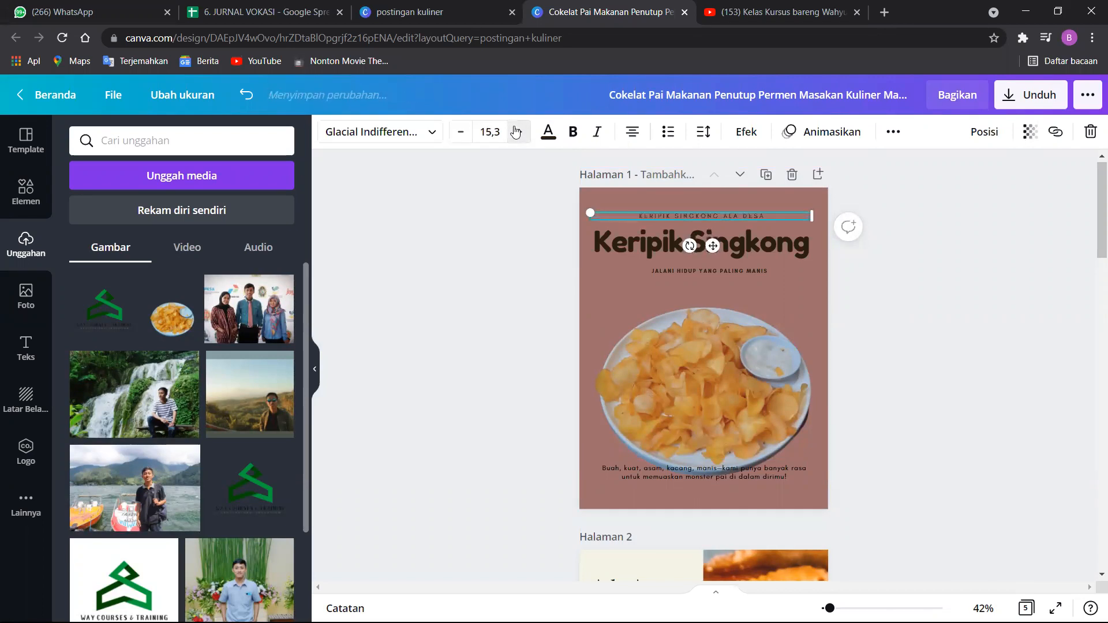
pyautogui.click(433, 134)
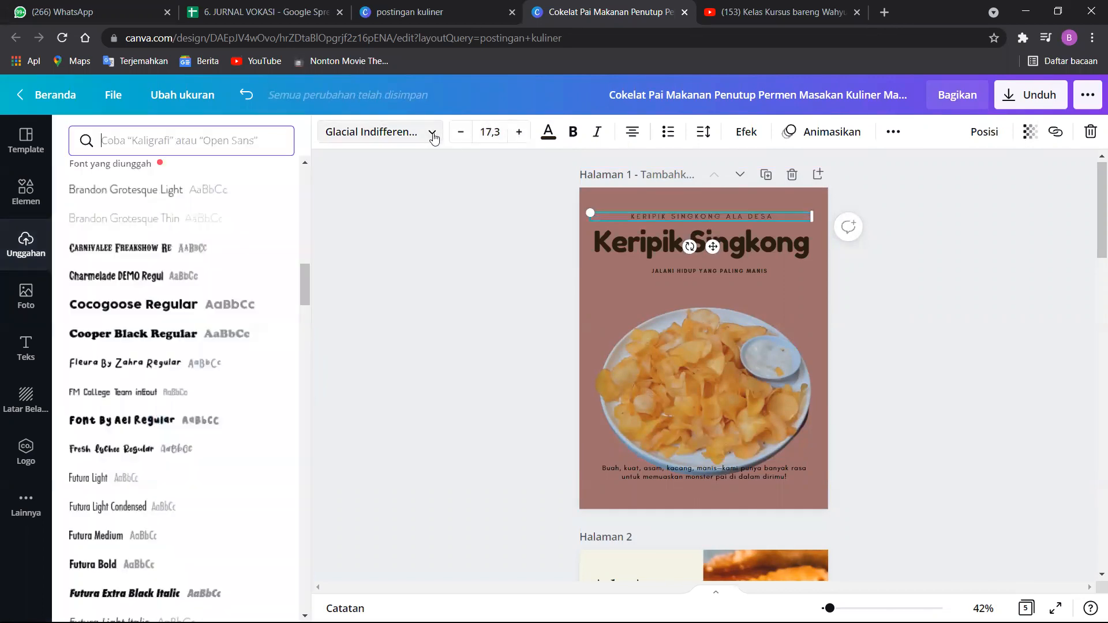
pyautogui.click(192, 339)
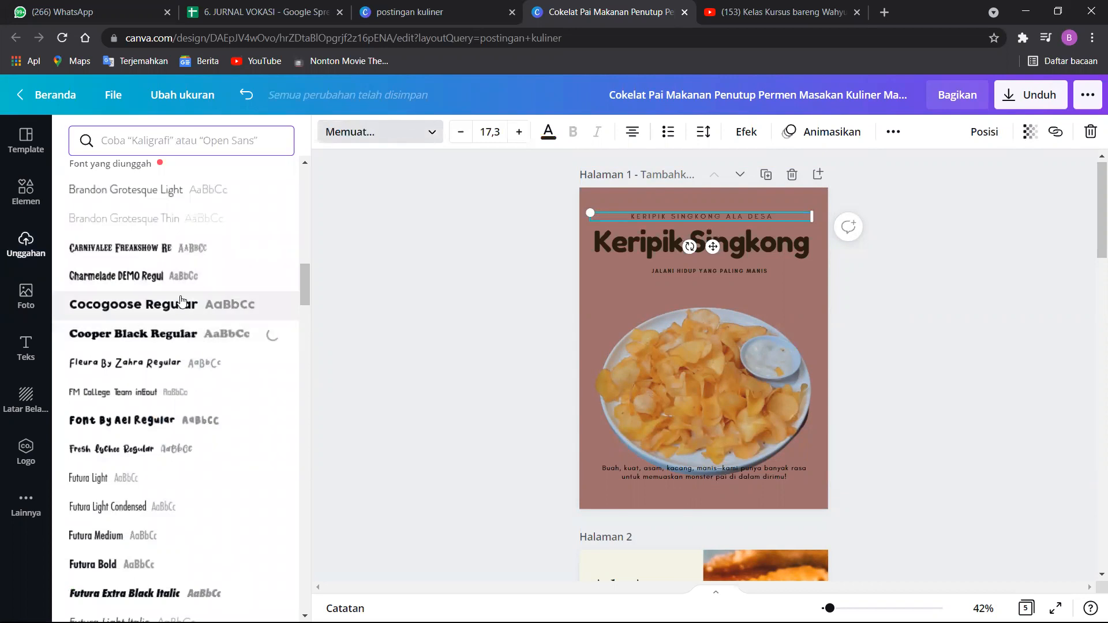
pyautogui.scroll(-4, 194, 340)
pyautogui.scroll(-2, 182, 246)
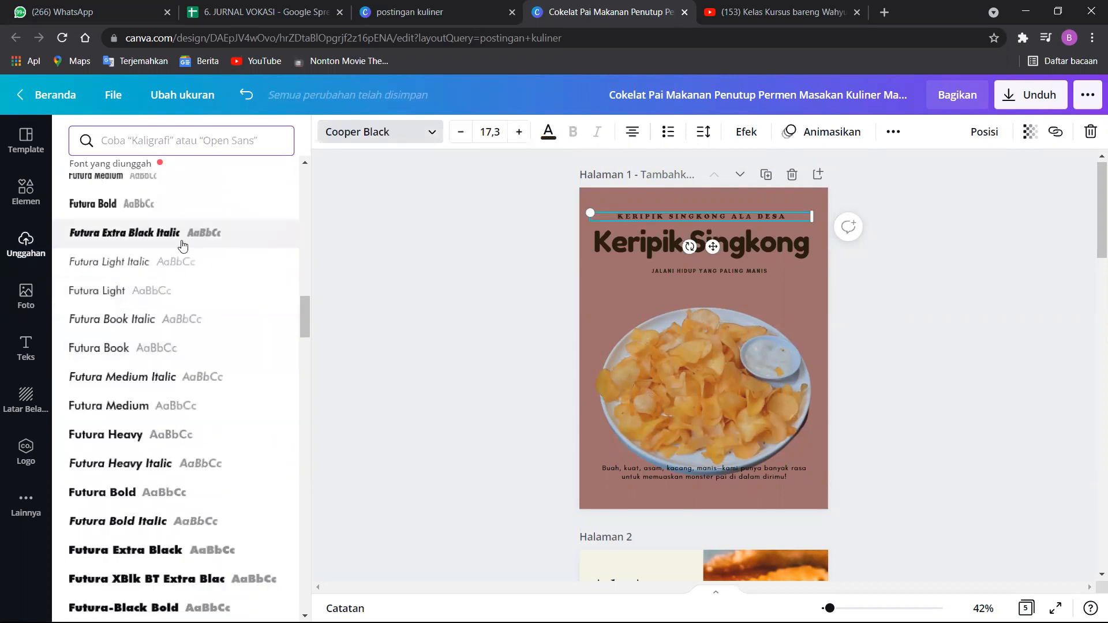
pyautogui.click(184, 237)
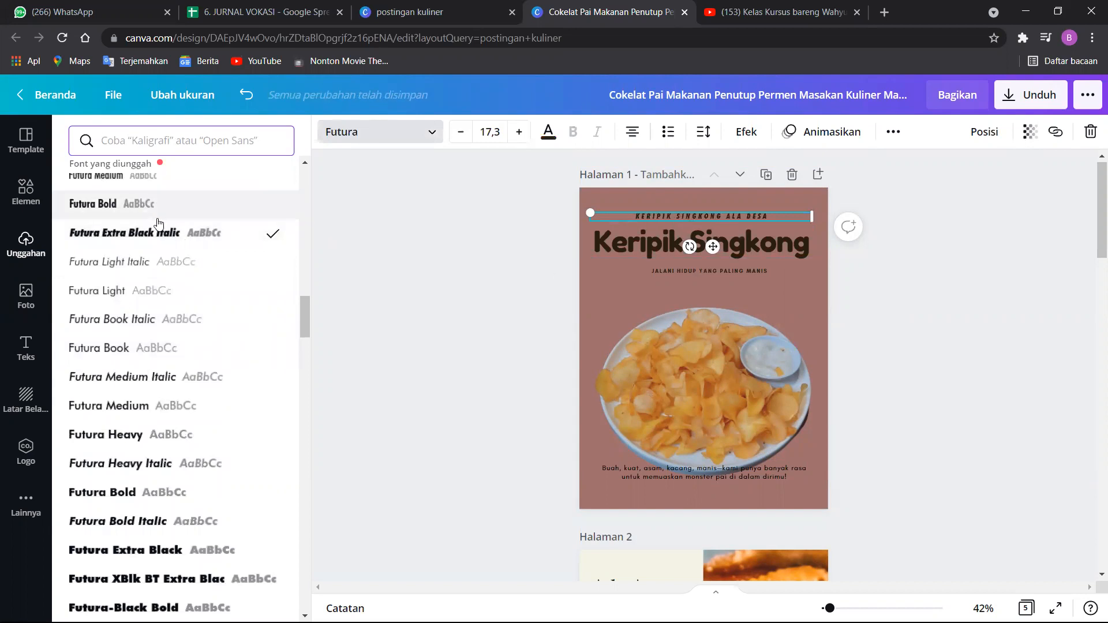
# Change the "Keripik Singkong" title's font to the heaviest italic Jumper PERSONAL USE style from the uploaded fonts.
pyautogui.click(675, 241)
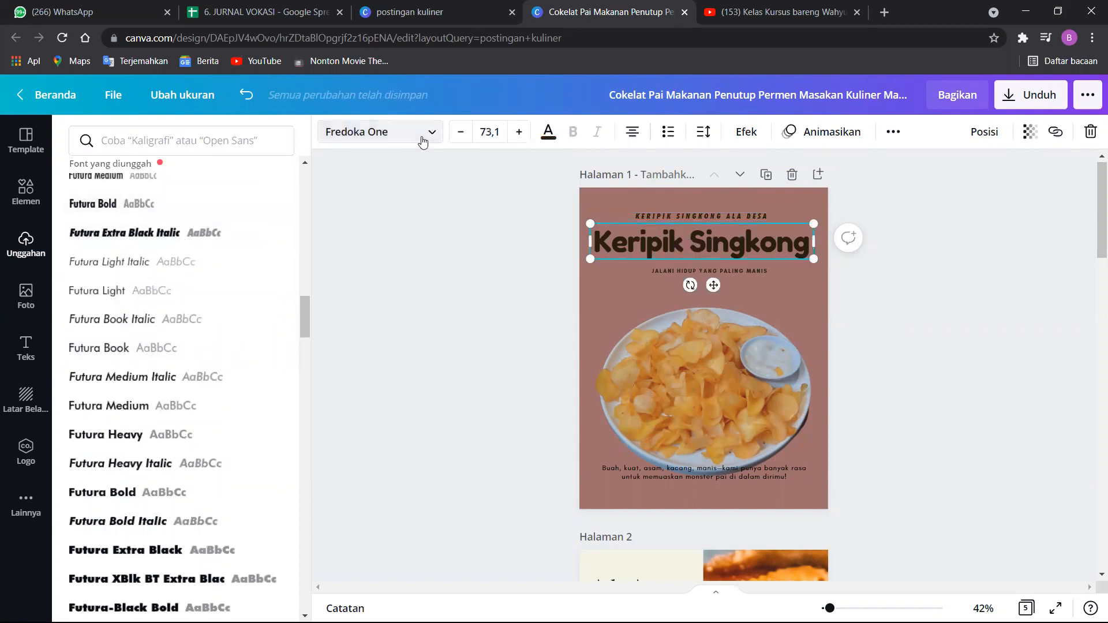
pyautogui.click(421, 136)
pyautogui.click(380, 132)
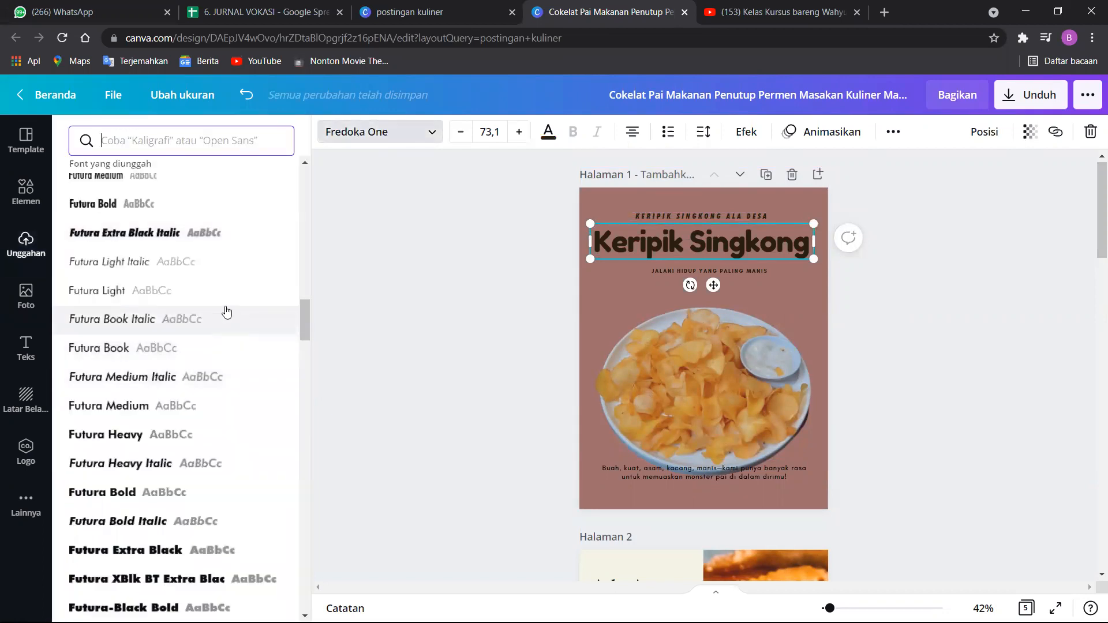
pyautogui.scroll(-9, 197, 222)
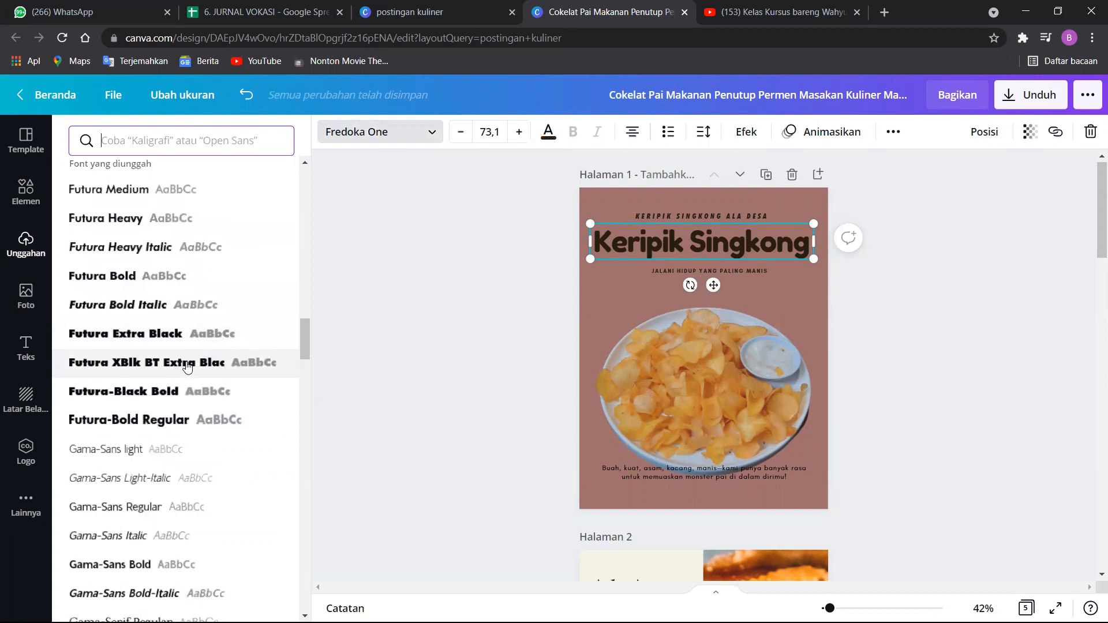
pyautogui.scroll(-10, 144, 378)
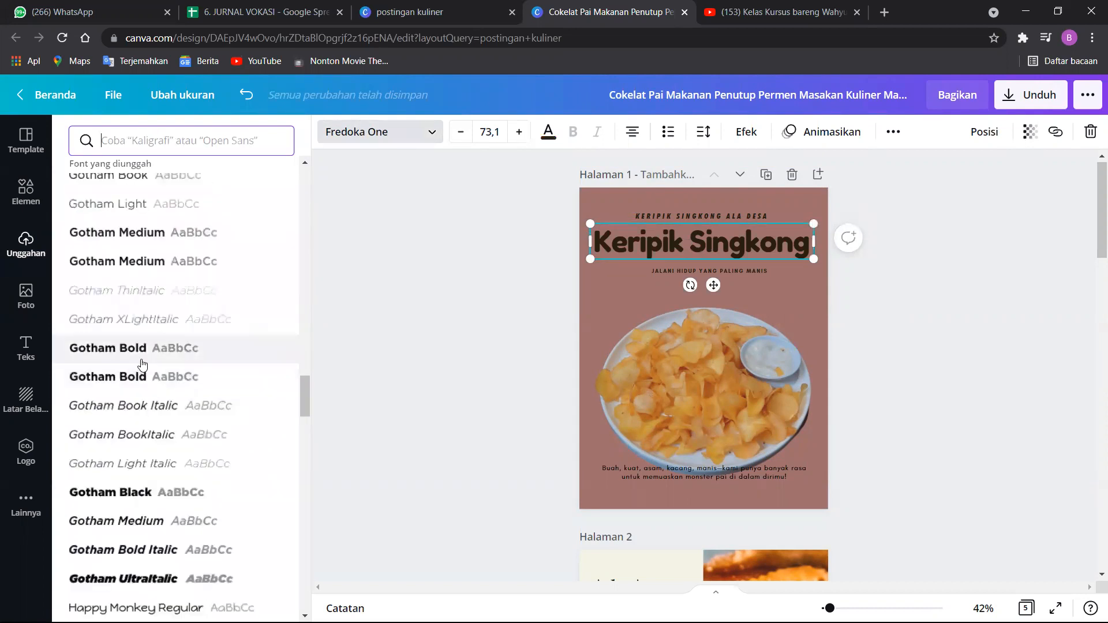
pyautogui.scroll(-5, 150, 386)
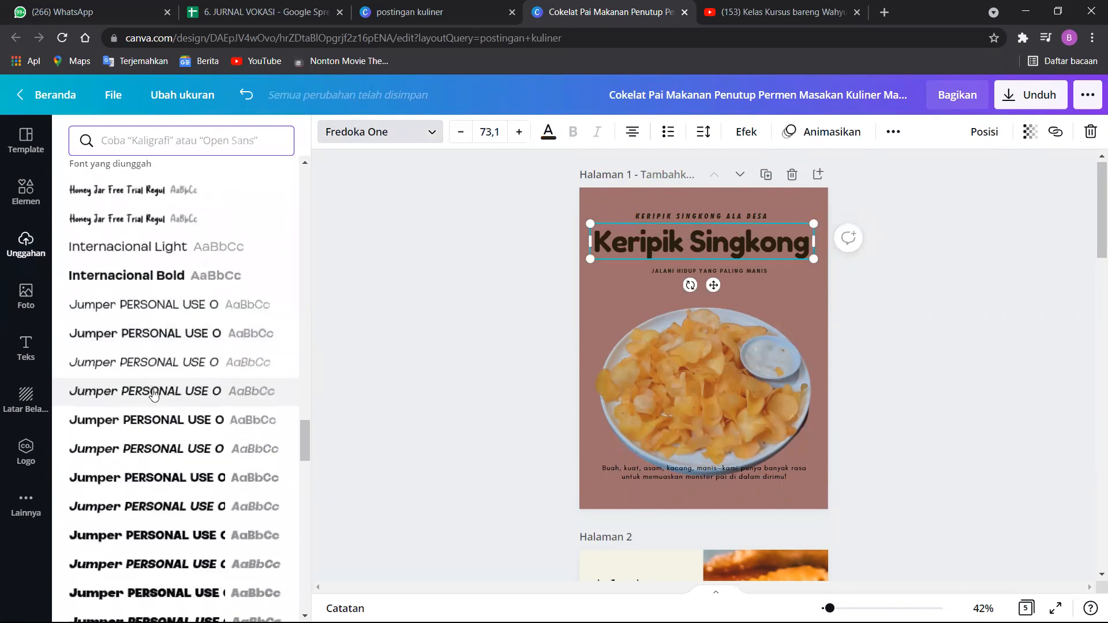
pyautogui.scroll(-6, 153, 394)
pyautogui.scroll(-1, 76, 343)
pyautogui.scroll(2, 141, 300)
pyautogui.click(168, 333)
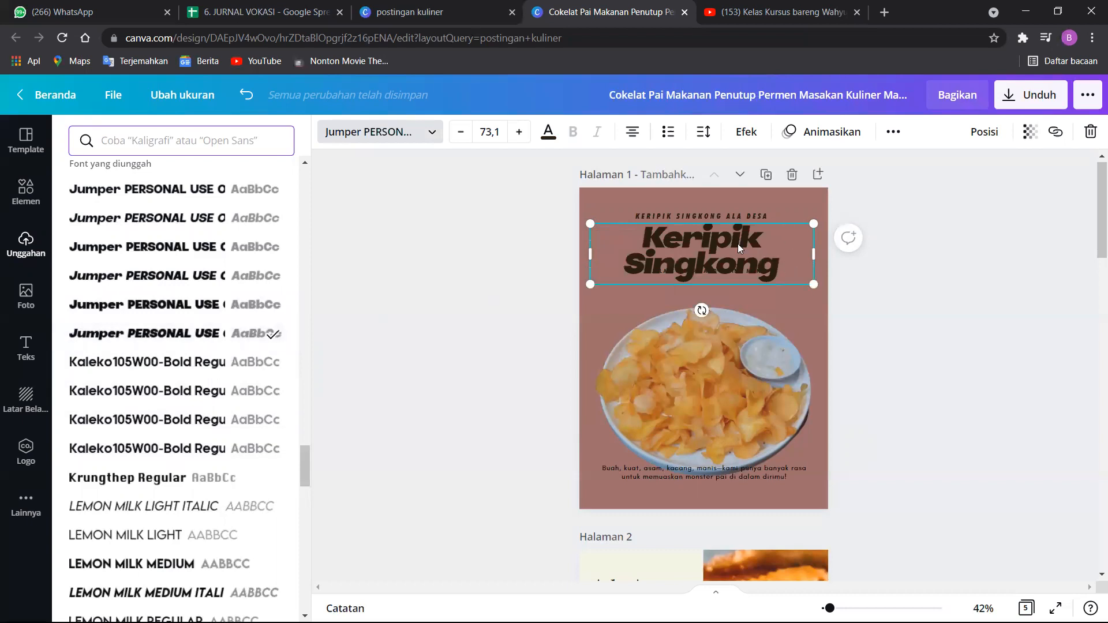
# Move the tagline beneath the two-line title and place the title between the "KERIPIK SINGKONG ALA DESA" line and the tagline.
pyautogui.moveTo(737, 243); pyautogui.dragTo(727, 180)
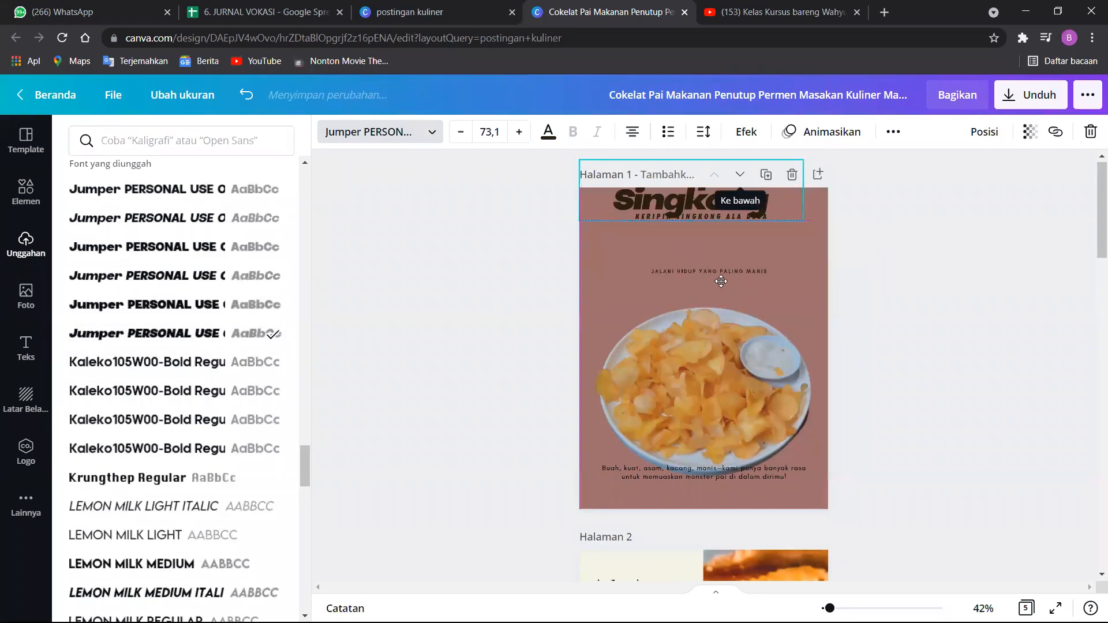
pyautogui.moveTo(717, 275)
pyautogui.mouseDown()
pyautogui.moveTo(699, 297)
pyautogui.moveTo(694, 211)
pyautogui.moveTo(702, 277)
pyautogui.mouseUp()
pyautogui.click(695, 211)
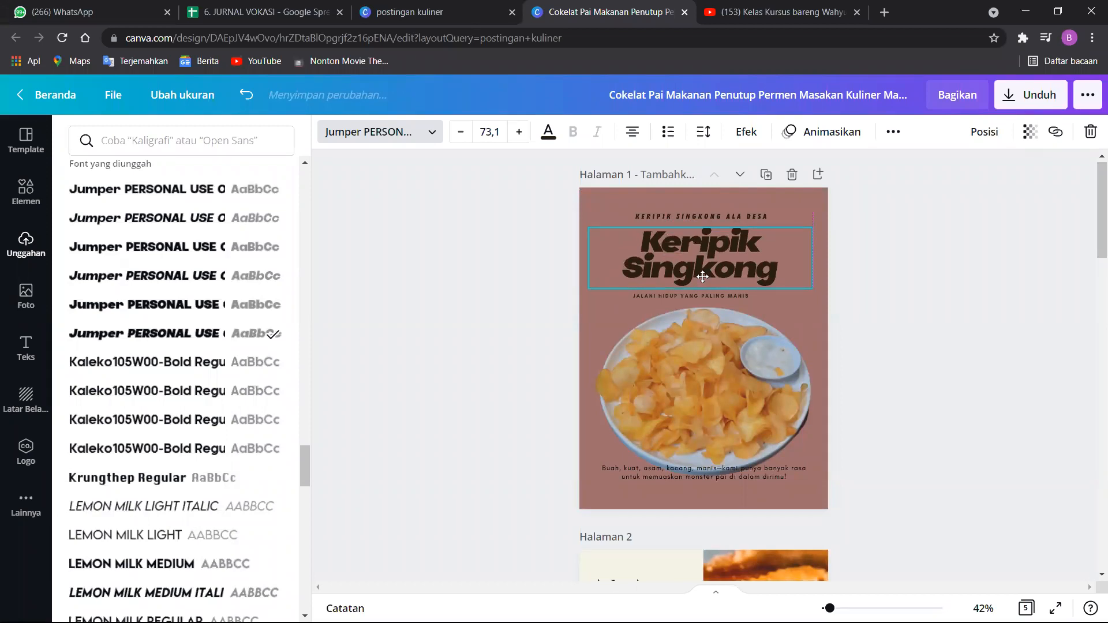
# Set the title's letter spacing to 51 and its line spacing to 1,03.
pyautogui.click(703, 132)
pyautogui.moveTo(796, 182); pyautogui.dragTo(806, 210)
pyautogui.click(975, 205)
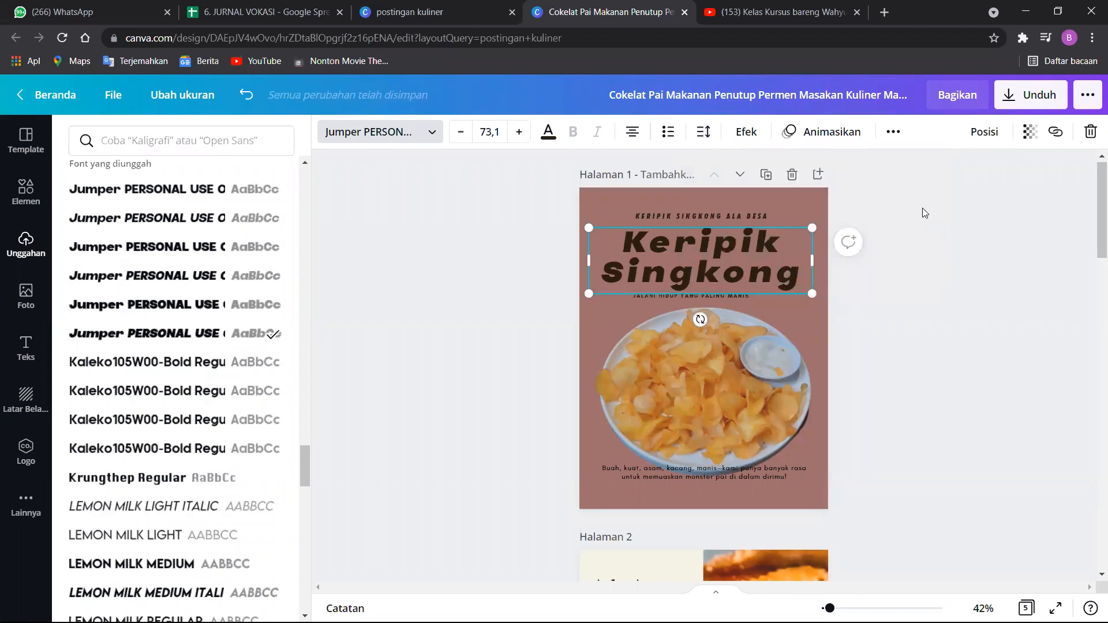
pyautogui.click(703, 133)
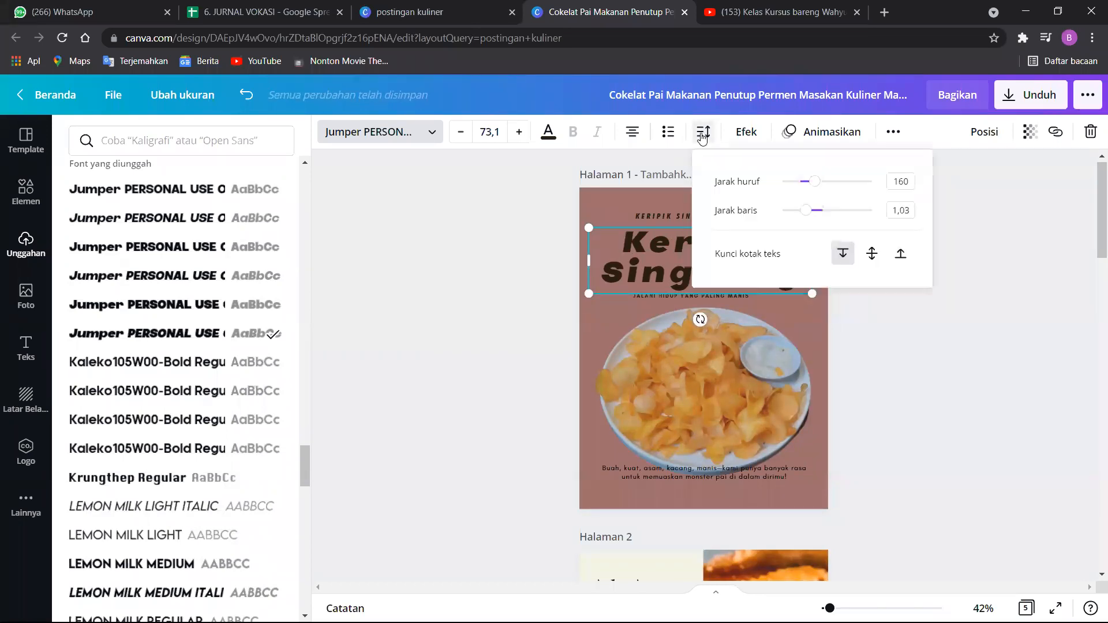
pyautogui.moveTo(818, 185); pyautogui.dragTo(806, 187)
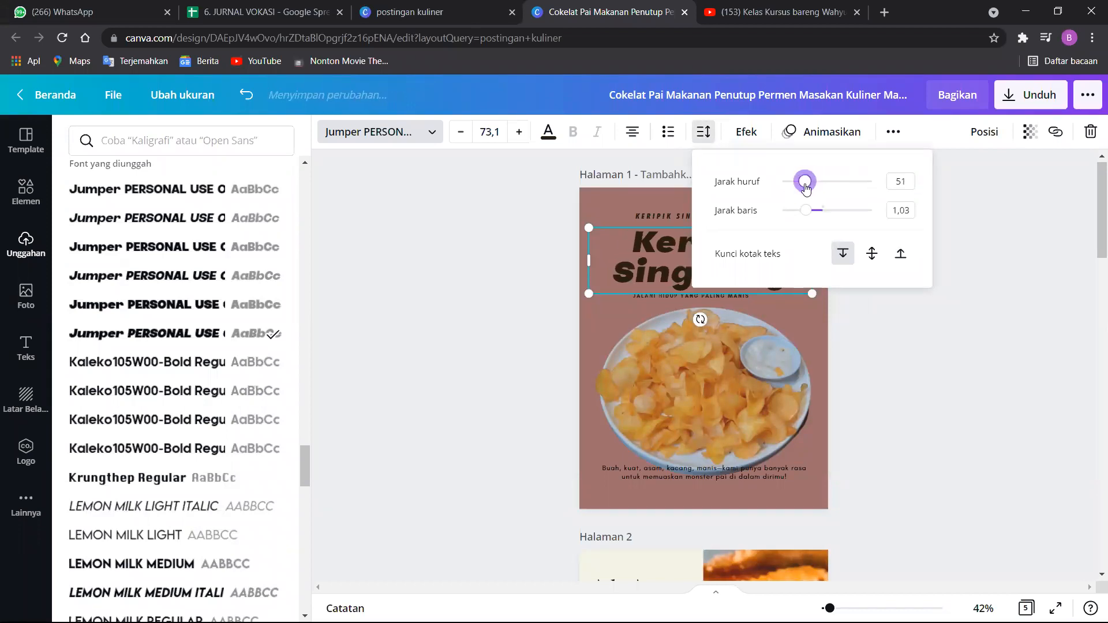
pyautogui.click(942, 232)
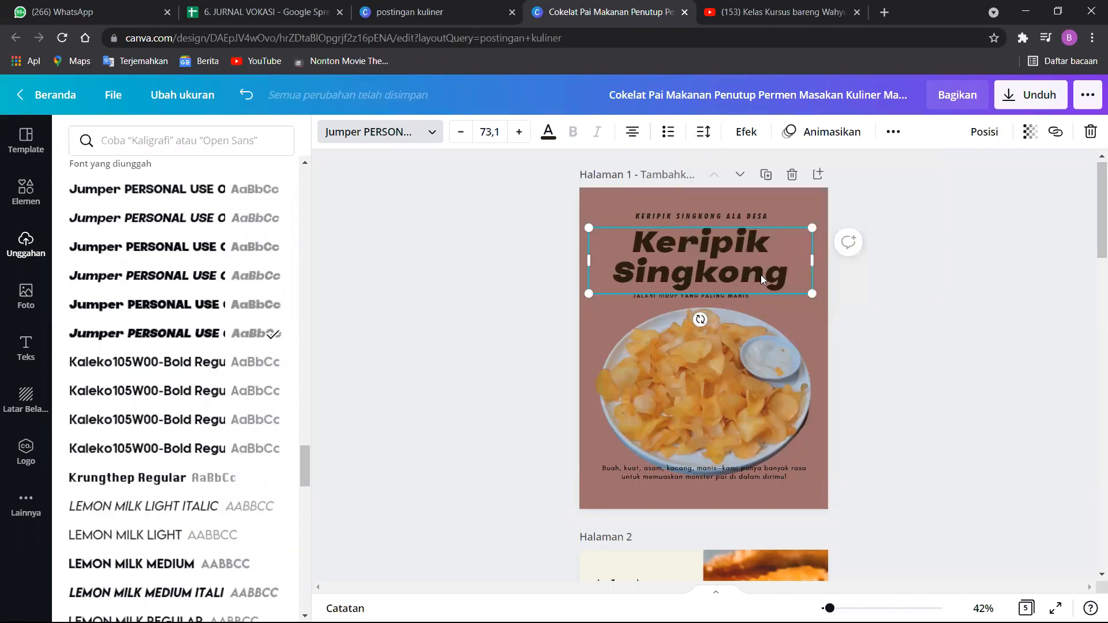
# Nudge the tagline "JALANI HIDUP YANG PALING MANIS" slightly sideways beneath the title.
pyautogui.click(720, 297)
pyautogui.moveTo(722, 301); pyautogui.dragTo(723, 296)
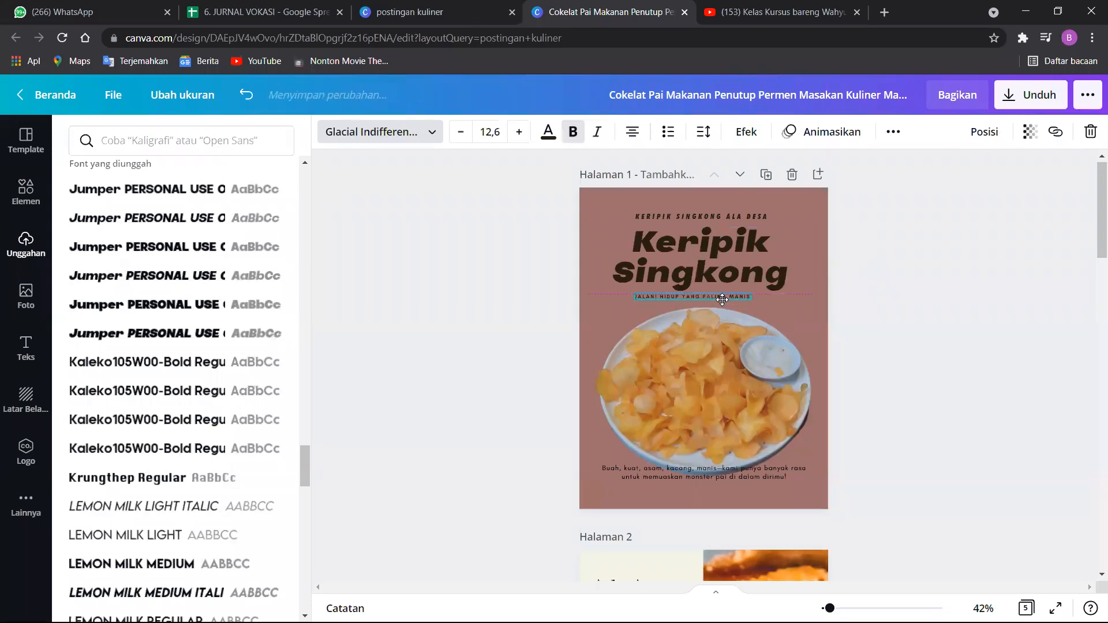
pyautogui.click(1010, 277)
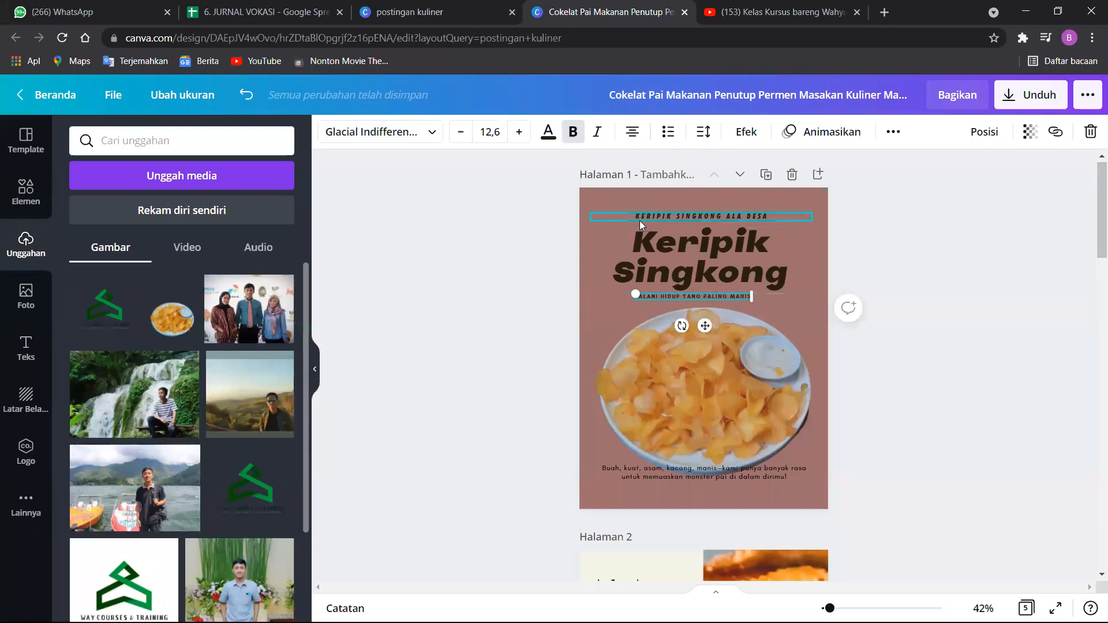
# Move the two-line description at the foot of page 1 down, clear of the chips plate.
pyautogui.click(744, 475)
pyautogui.moveTo(740, 477); pyautogui.dragTo(741, 490)
pyautogui.click(876, 390)
# Replace the description beneath the plate with "Bisa di Order Melalui Marketplace : Tokopedia & Shopee".
pyautogui.doubleClick(778, 485)
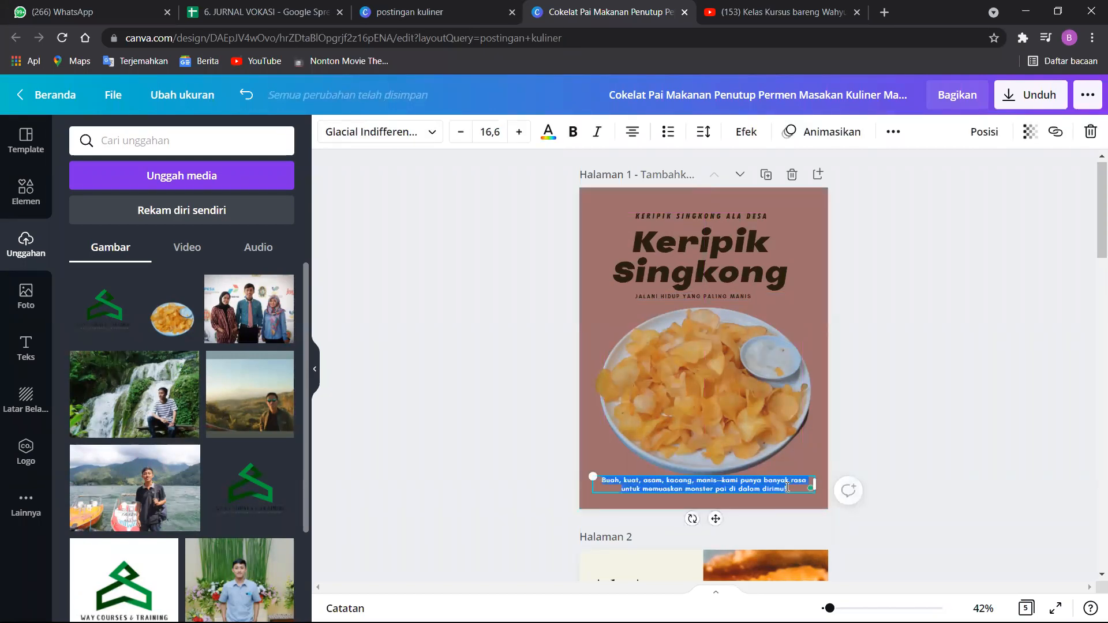
pyautogui.write('Bisa  di Order Melalui')
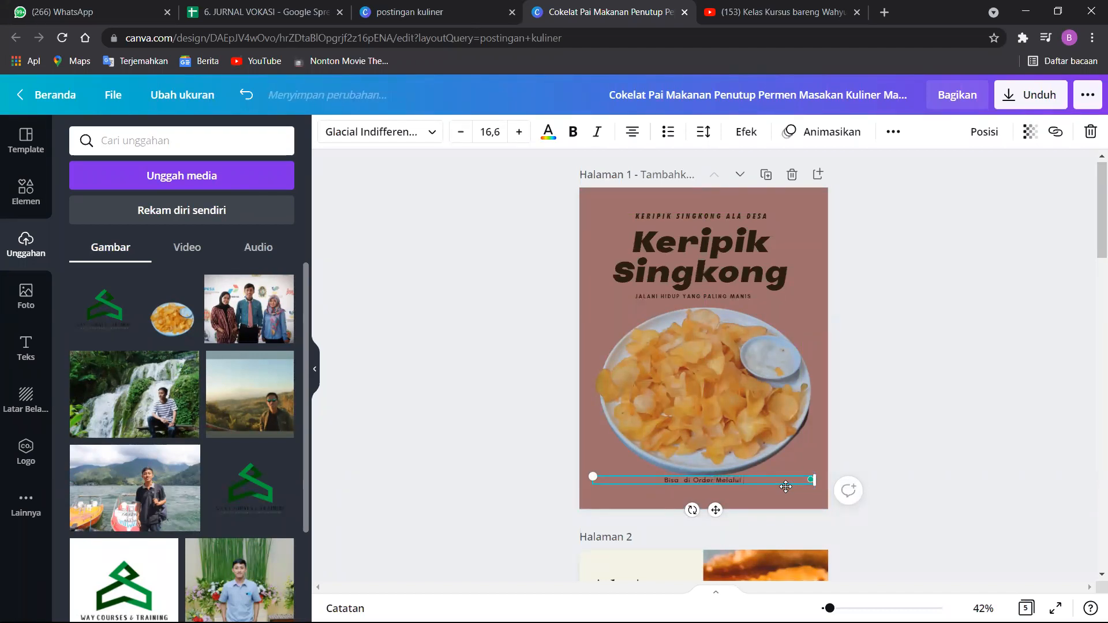
pyautogui.write(' Marketplace : Tokopedia & Shopee')
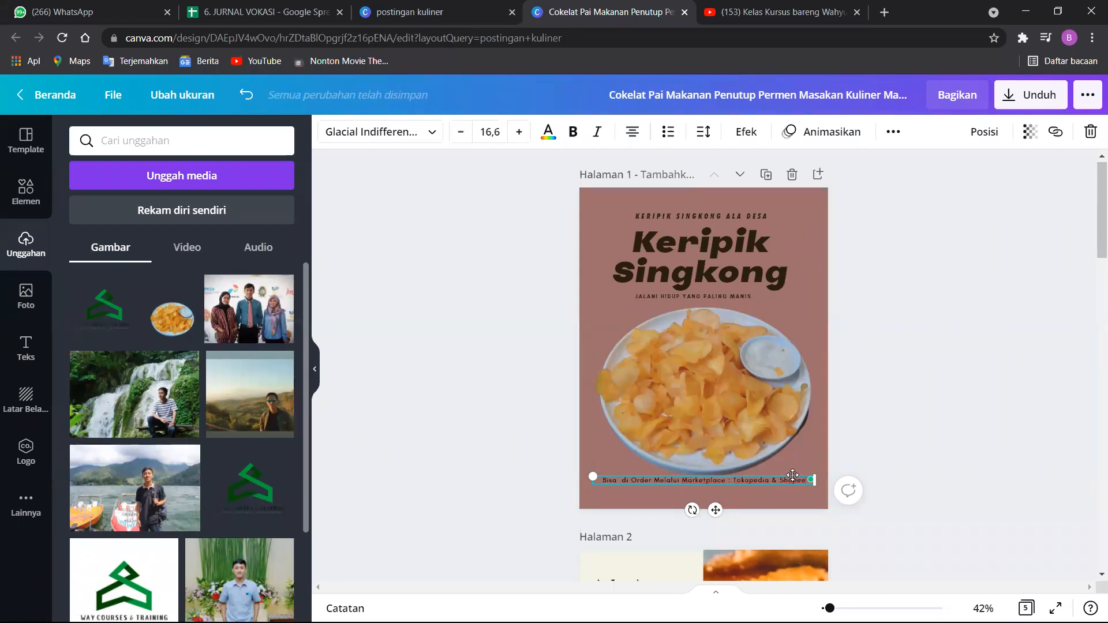
# Lower the marketplace order line slightly and format it in a heavy upright Jumper PERSONAL USE font at size 13,6.
pyautogui.moveTo(791, 485); pyautogui.dragTo(796, 494)
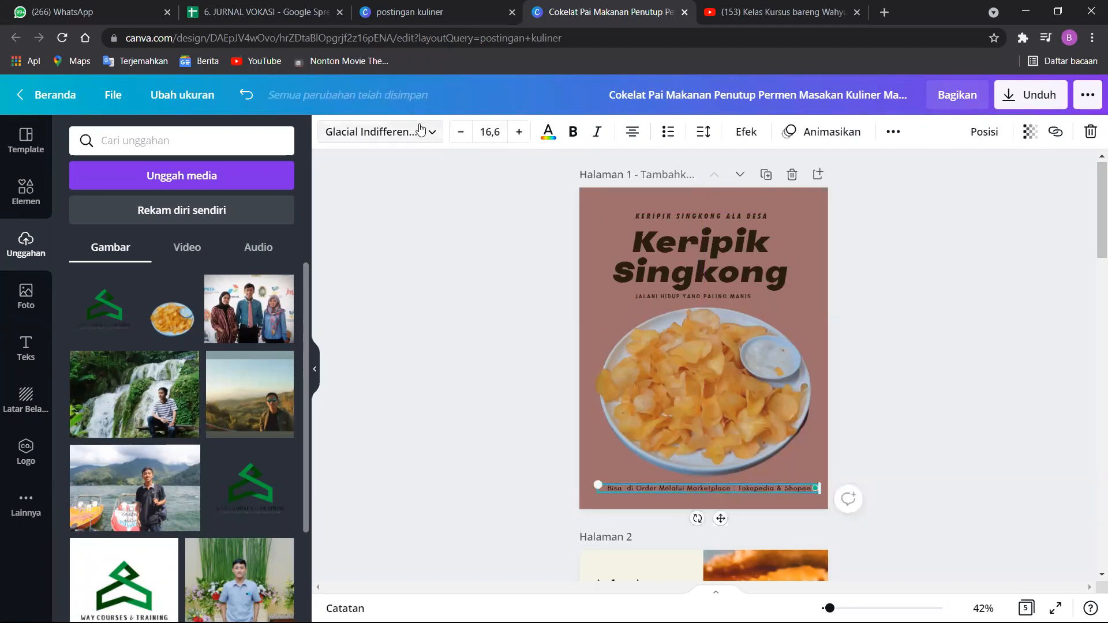
pyautogui.click(381, 132)
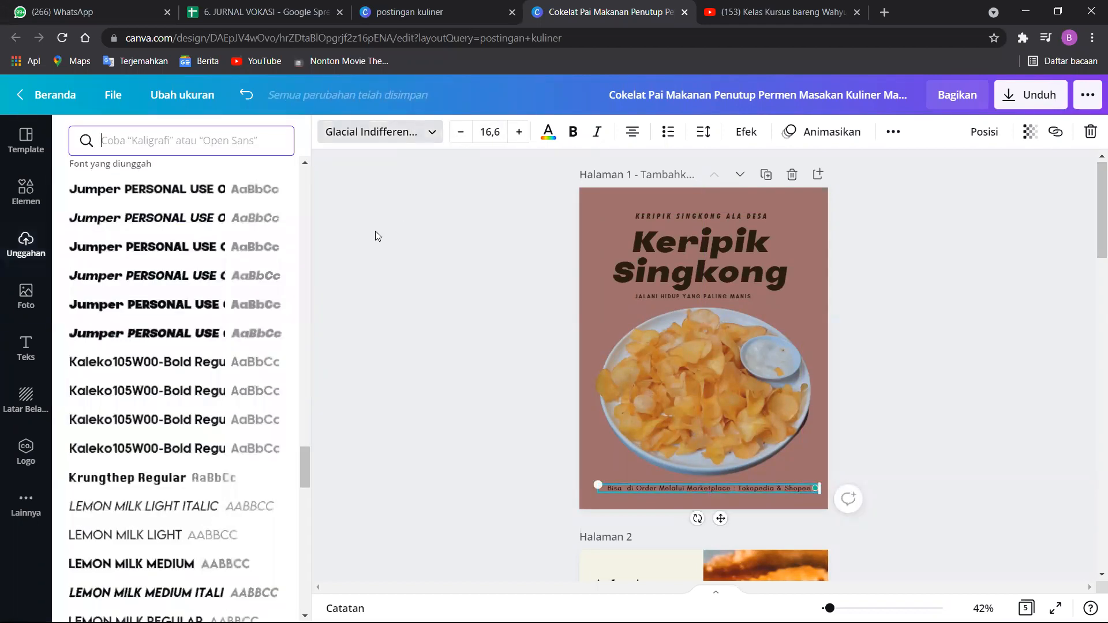
pyautogui.click(174, 252)
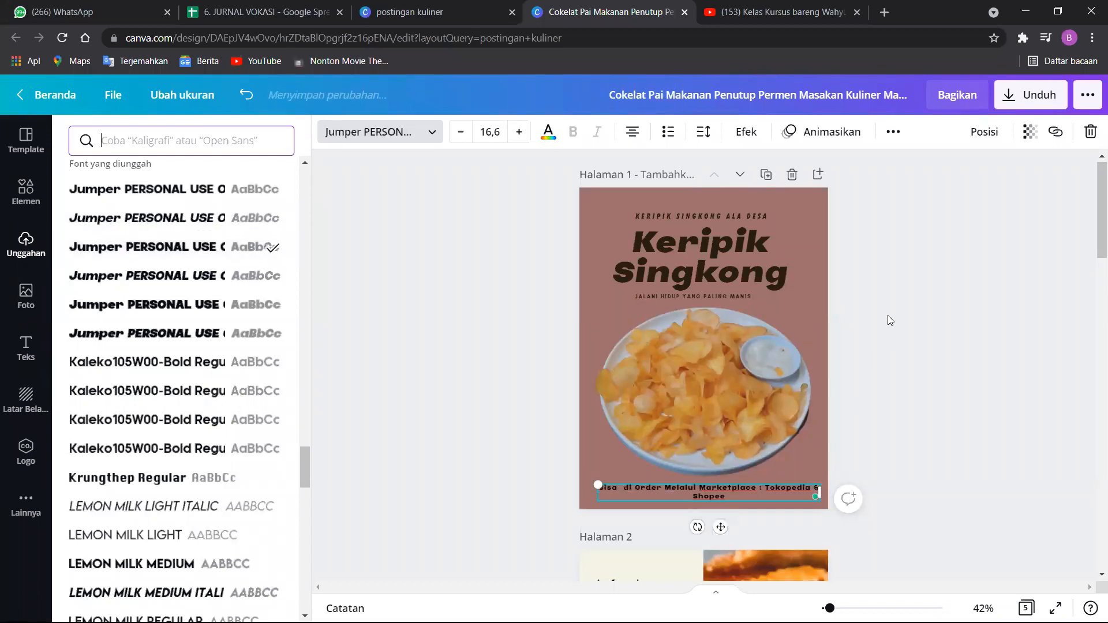
pyautogui.click(459, 132)
pyautogui.click(460, 132)
pyautogui.click(460, 132)
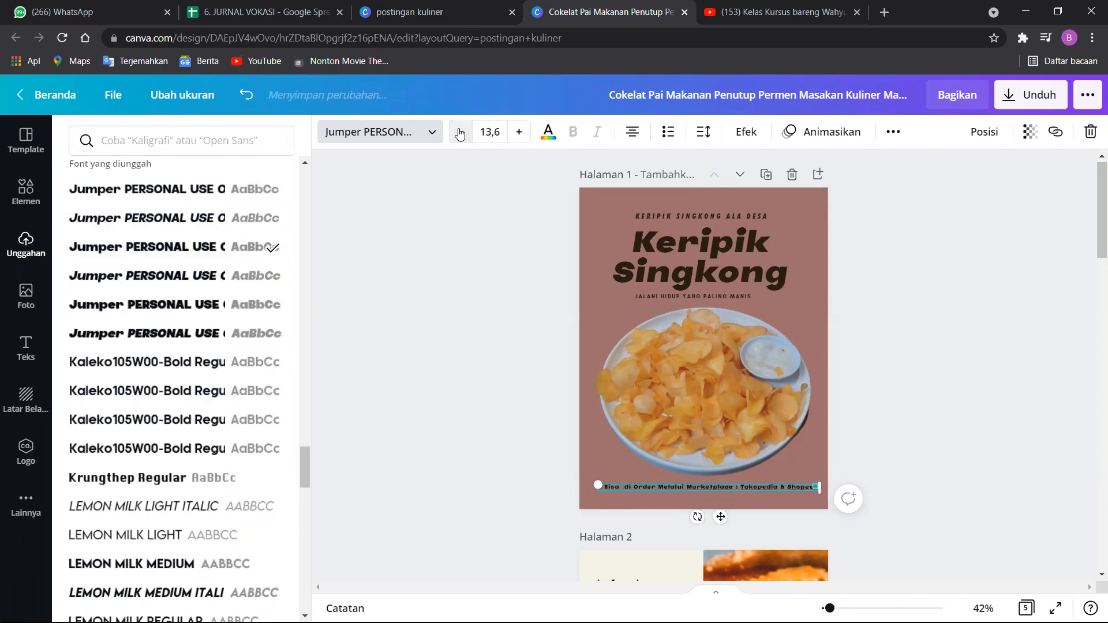
pyautogui.click(941, 428)
pyautogui.click(965, 456)
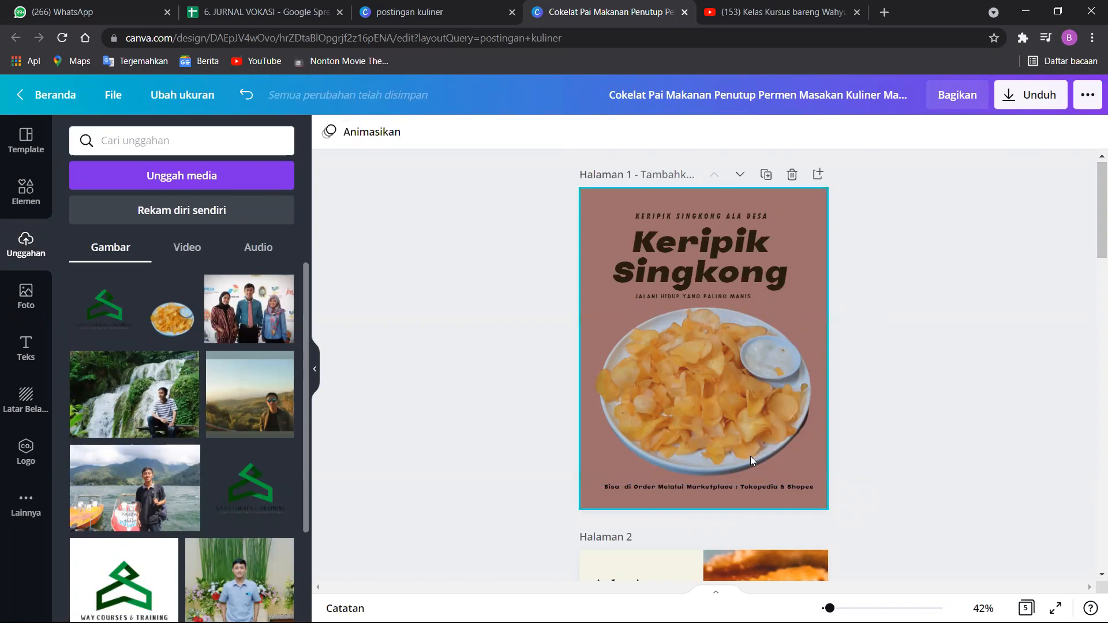
# Shift the marketplace order line slightly sideways so it sits centred beneath the chips plate.
pyautogui.click(724, 491)
pyautogui.moveTo(721, 494); pyautogui.dragTo(716, 500)
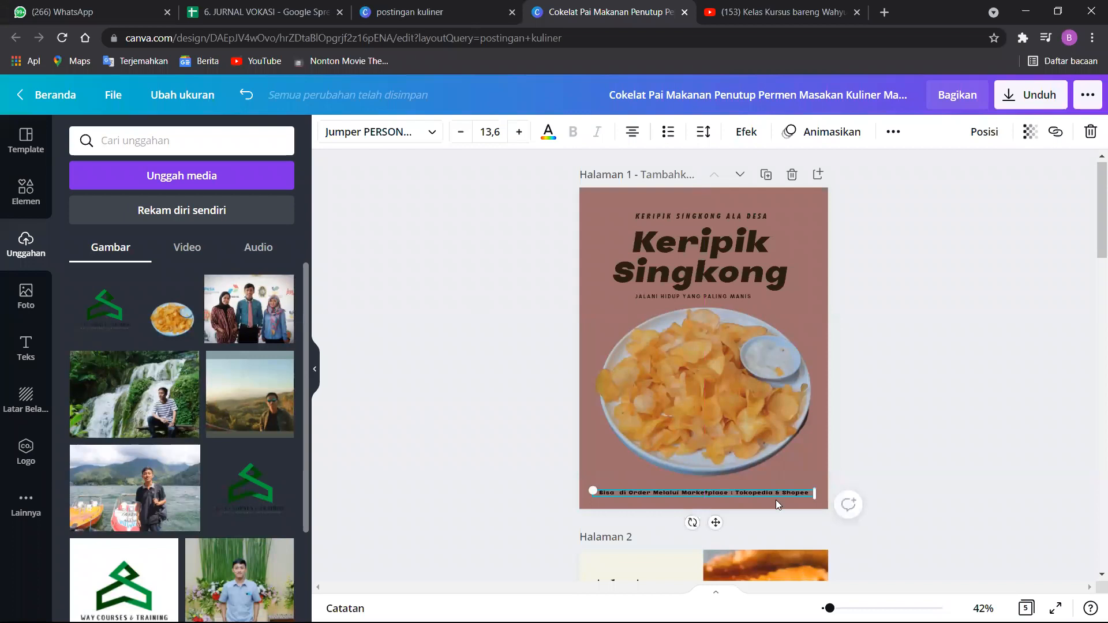
pyautogui.moveTo(772, 488); pyautogui.dragTo(771, 487)
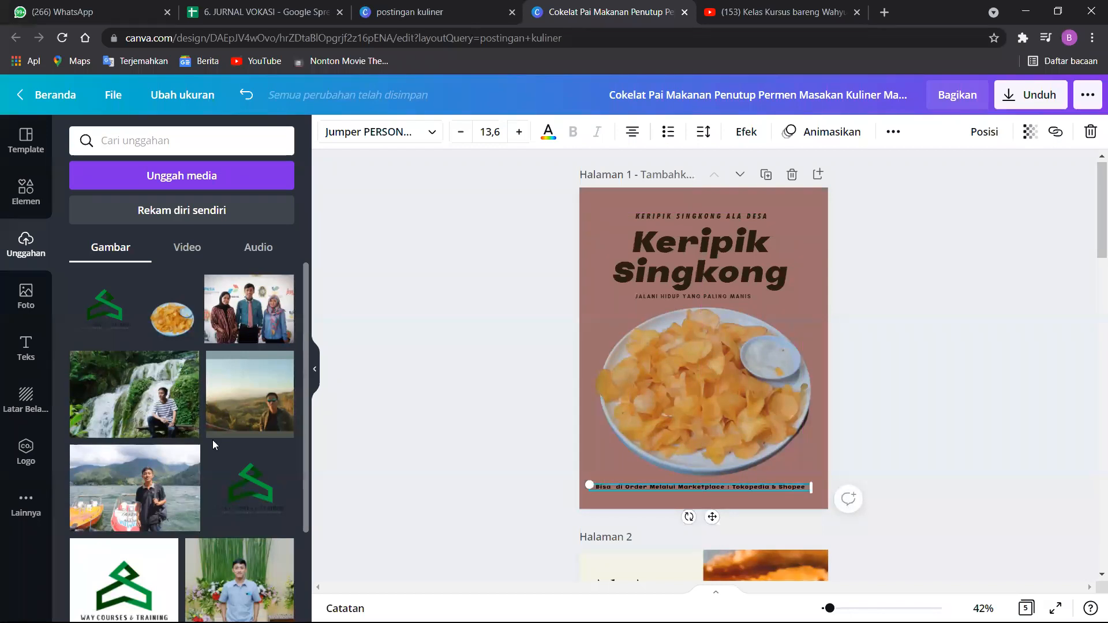
# Search the design elements for "whatsapp".
pyautogui.click(26, 200)
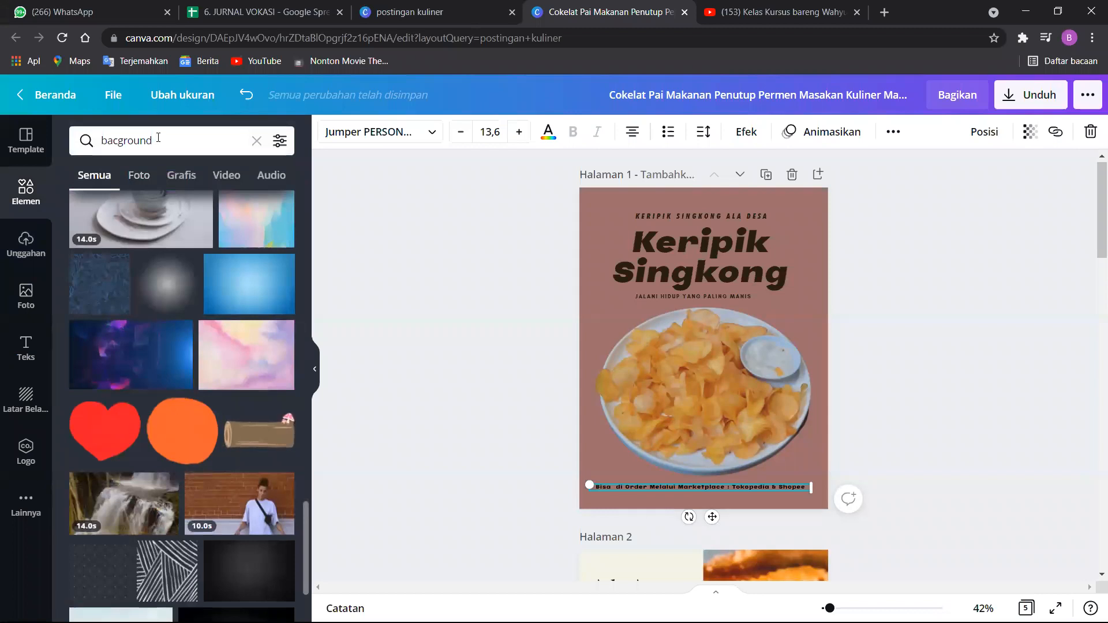
pyautogui.click(158, 138)
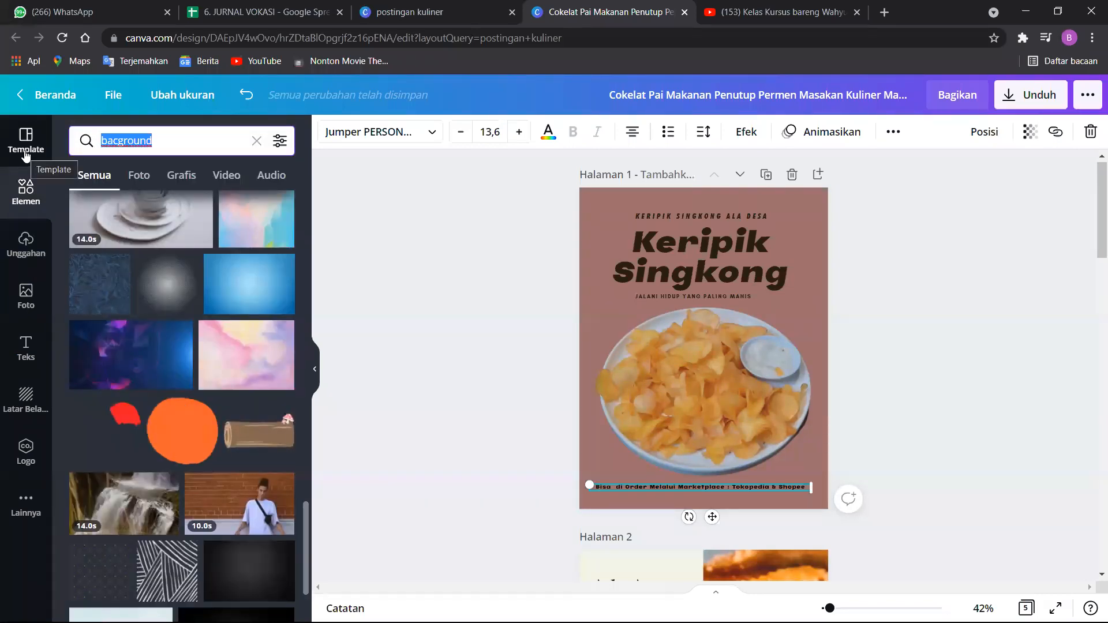
pyautogui.write('lo')
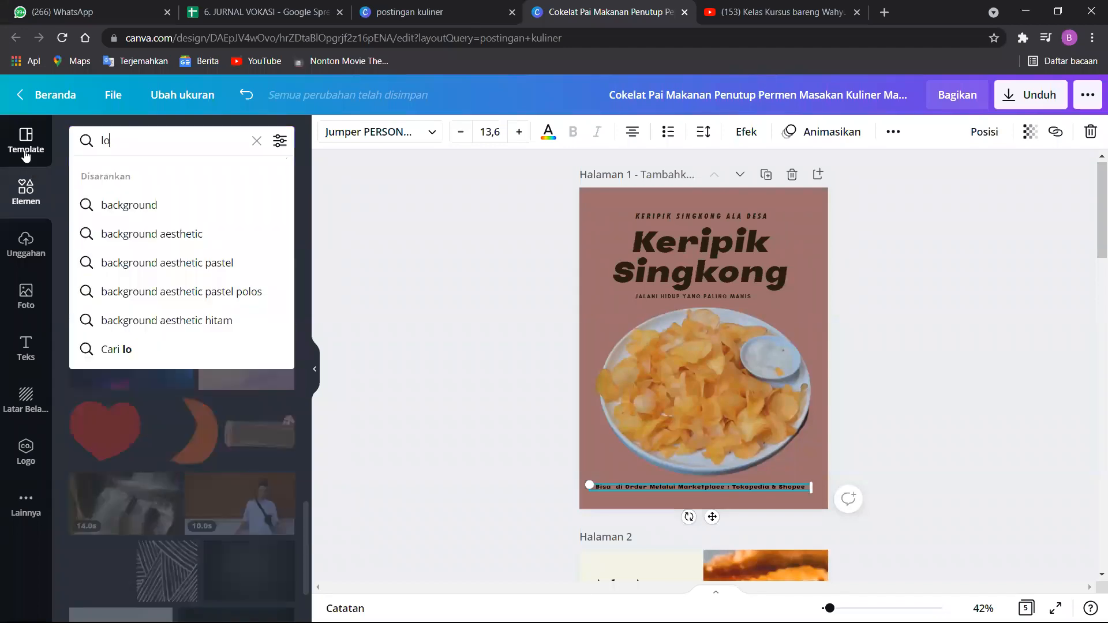
pyautogui.press('BackSpace')
pyautogui.press('BackSpace')
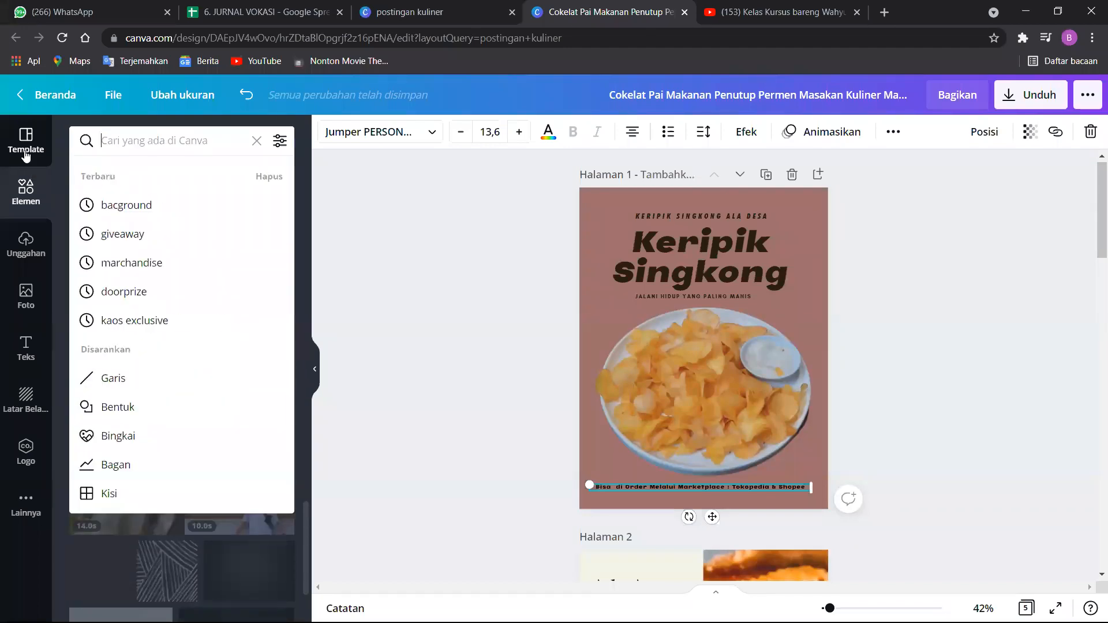
pyautogui.write('whatsapp')
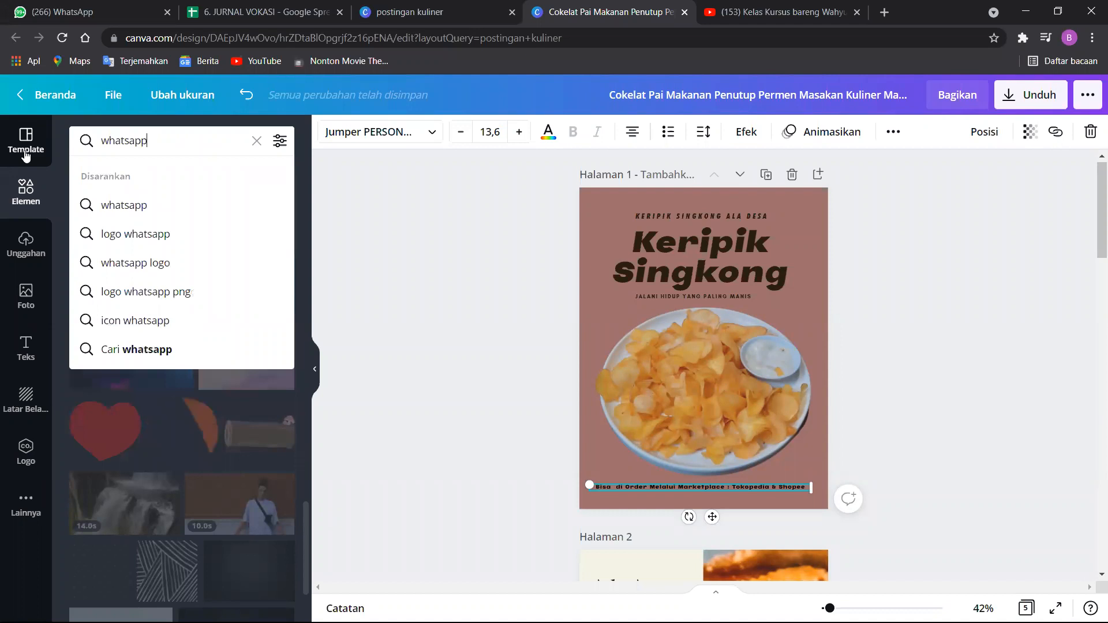
pyautogui.press('Return')
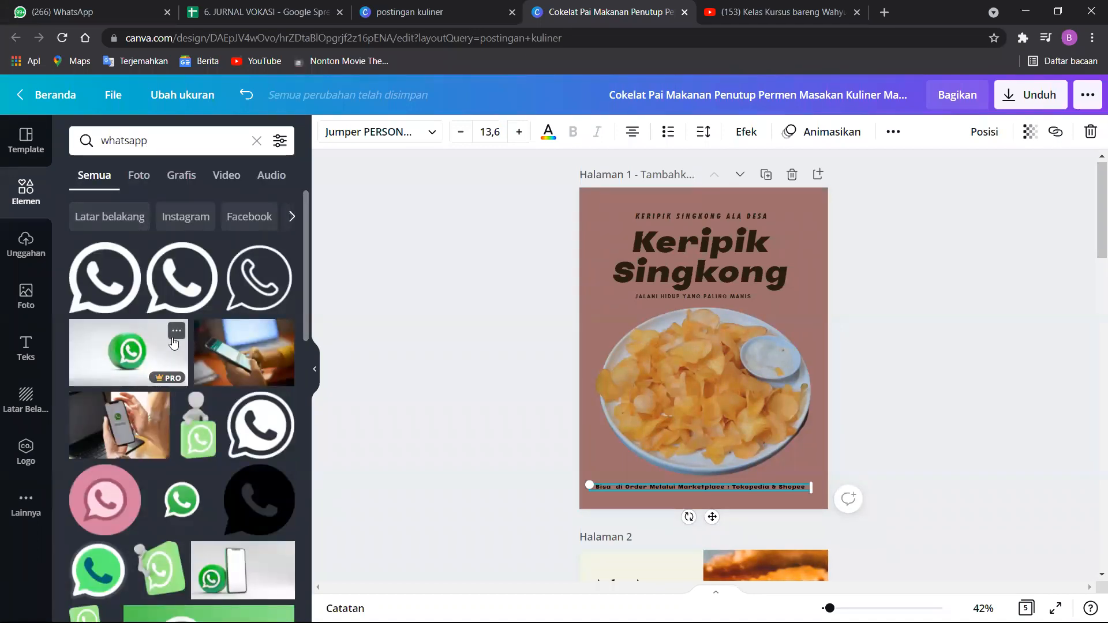
# Add the green round WhatsApp icon with the white outline to page 1 and shrink it to a small symbol.
pyautogui.scroll(-5, 180, 372)
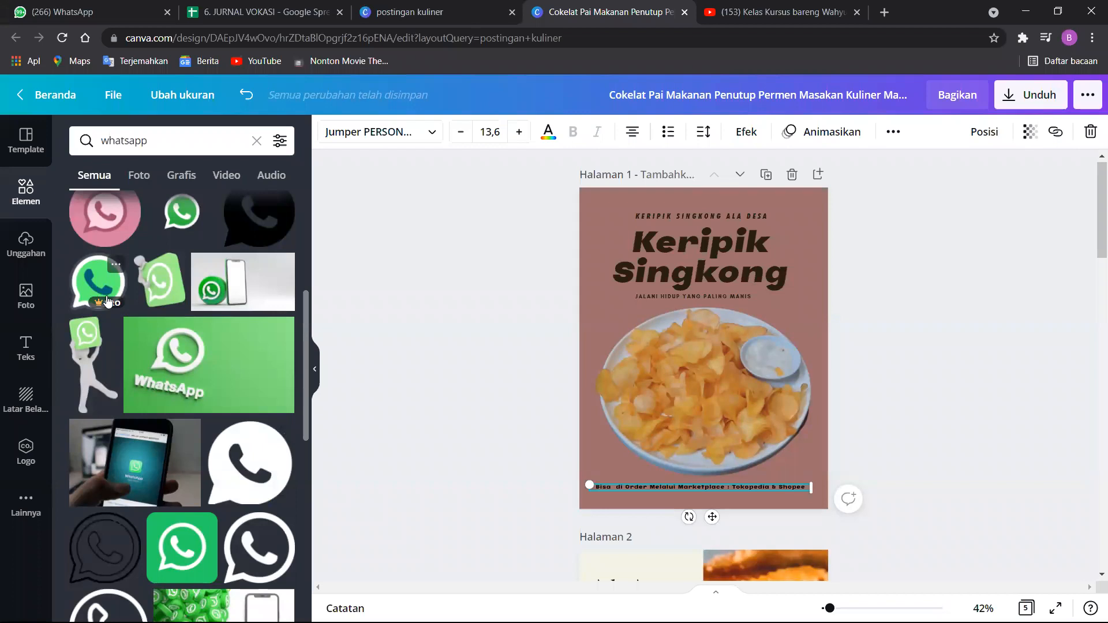
pyautogui.scroll(-2, 189, 439)
pyautogui.scroll(-7, 190, 438)
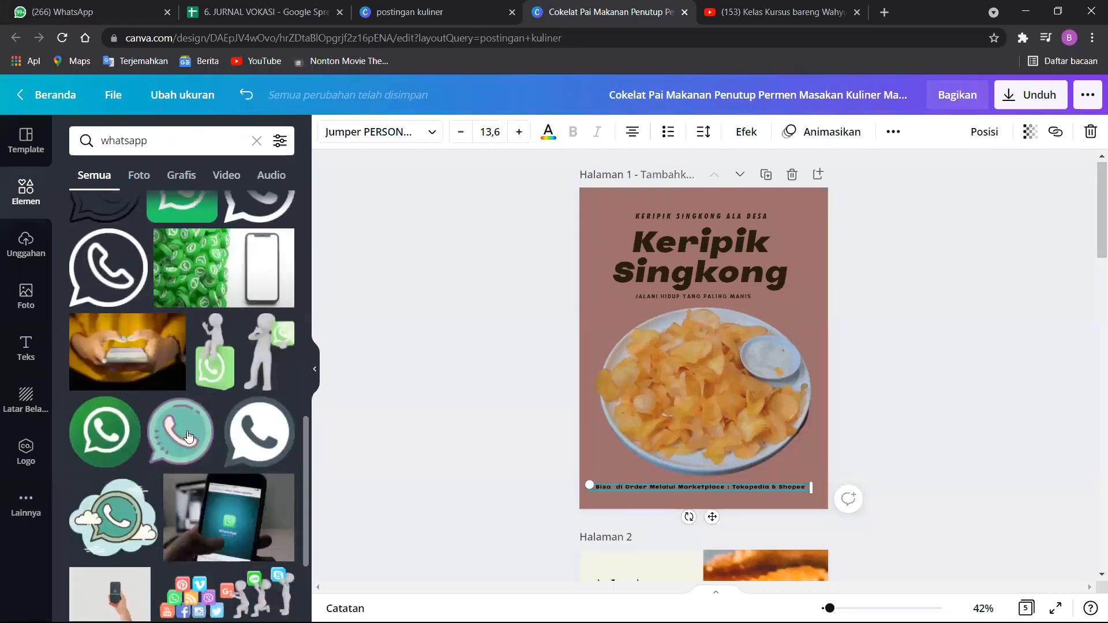
pyautogui.scroll(-5, 190, 438)
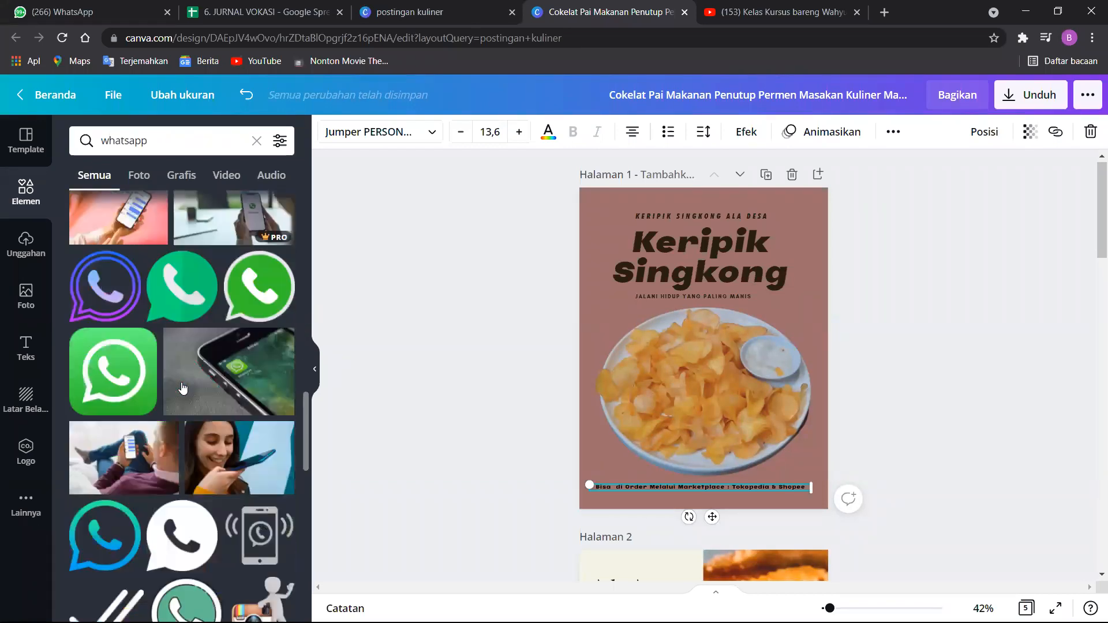
pyautogui.scroll(-2, 163, 416)
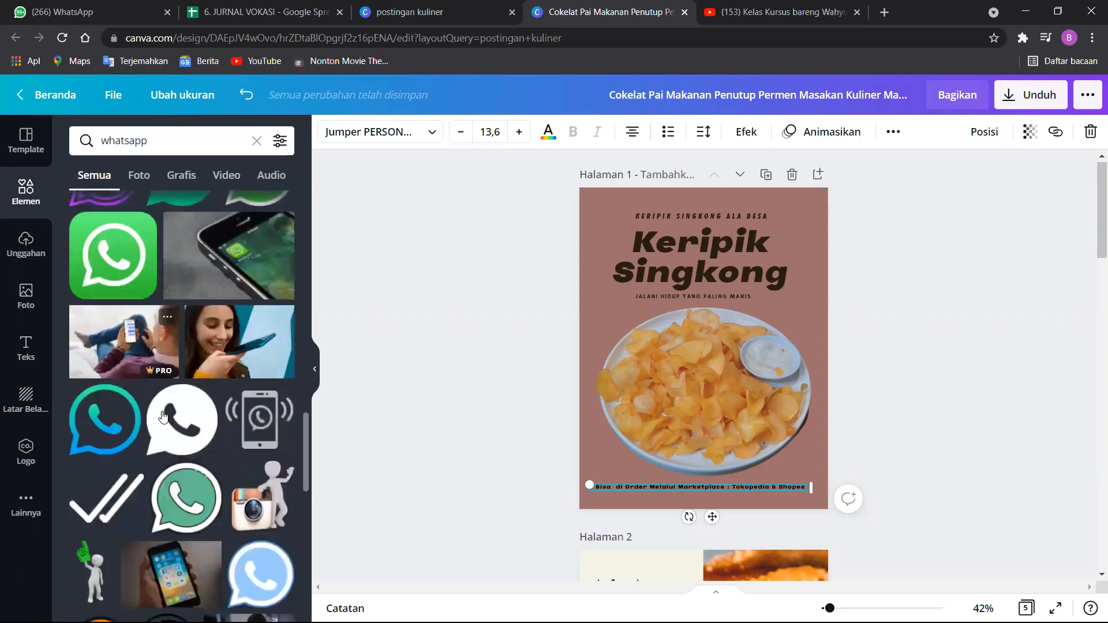
pyautogui.scroll(-3, 163, 417)
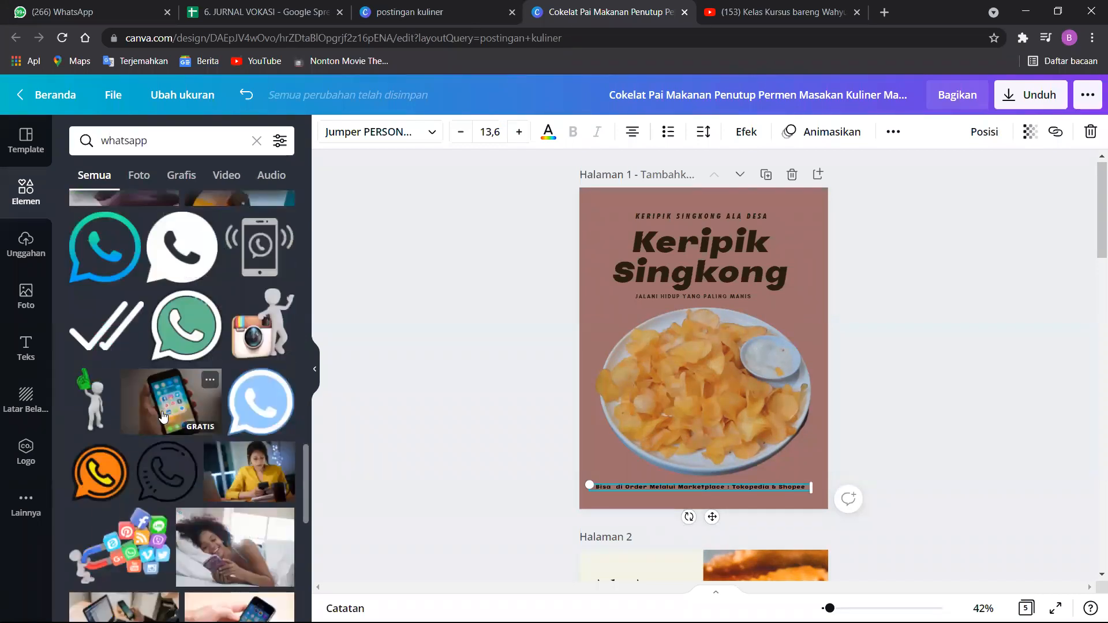
pyautogui.scroll(4, 162, 417)
pyautogui.scroll(3, 161, 416)
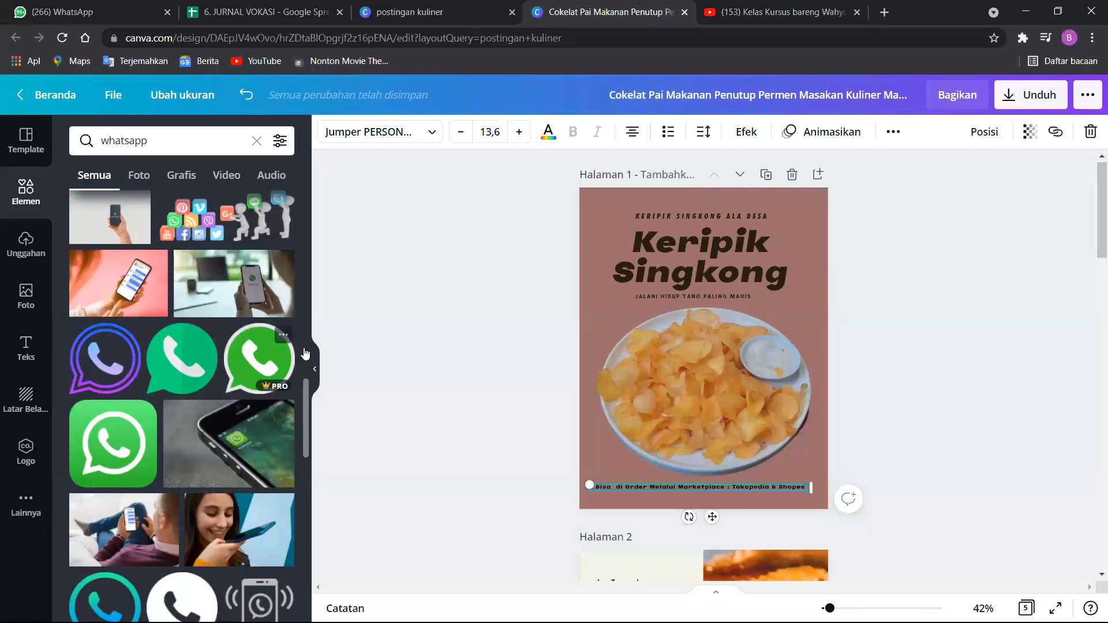
pyautogui.moveTo(719, 374); pyautogui.dragTo(629, 359)
pyautogui.moveTo(830, 608)
pyautogui.mouseDown()
pyautogui.moveTo(839, 609)
pyautogui.moveTo(829, 608)
pyautogui.mouseUp()
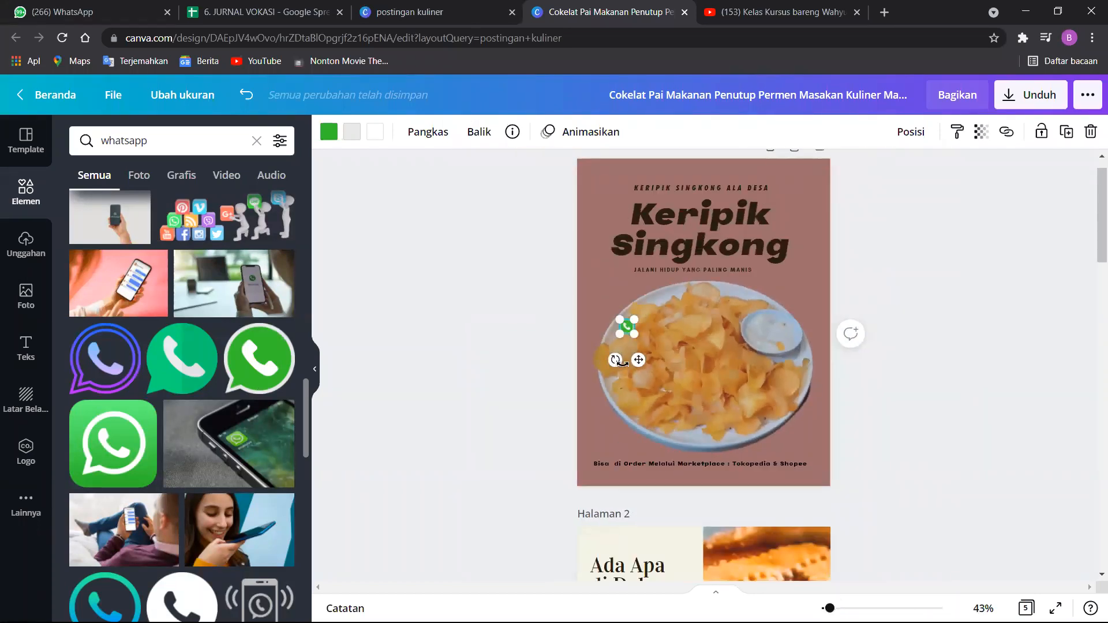
# Place the WhatsApp icon just beneath the marketplace order line and fine-tune its size and position.
pyautogui.moveTo(649, 462)
pyautogui.mouseDown()
pyautogui.moveTo(659, 483)
pyautogui.moveTo(647, 467)
pyautogui.mouseUp()
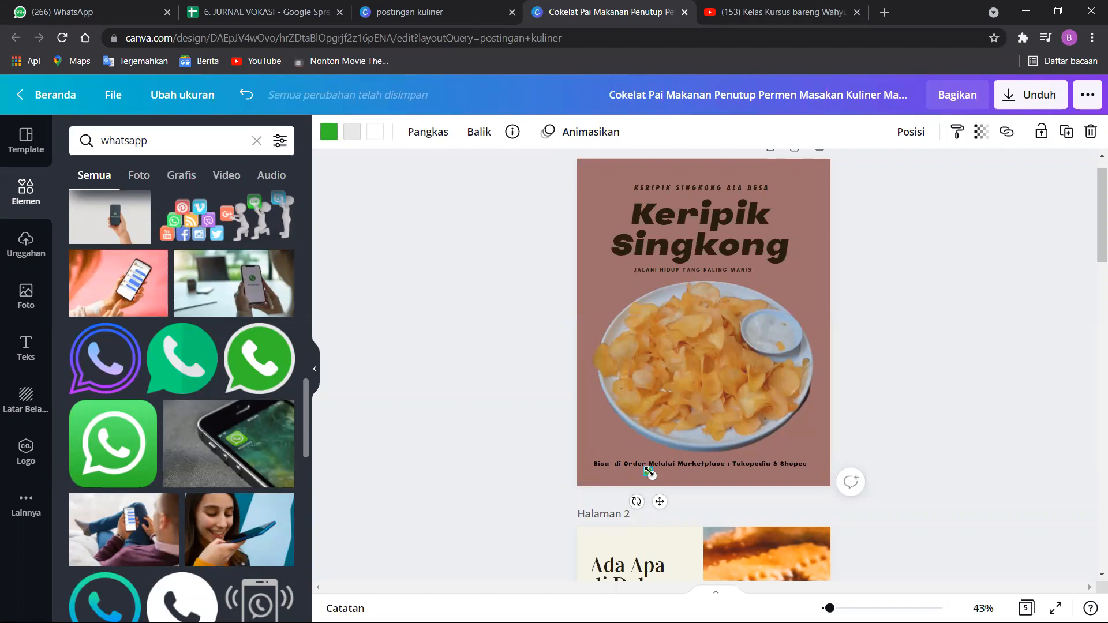
pyautogui.moveTo(651, 473); pyautogui.dragTo(652, 473)
pyautogui.click(675, 471)
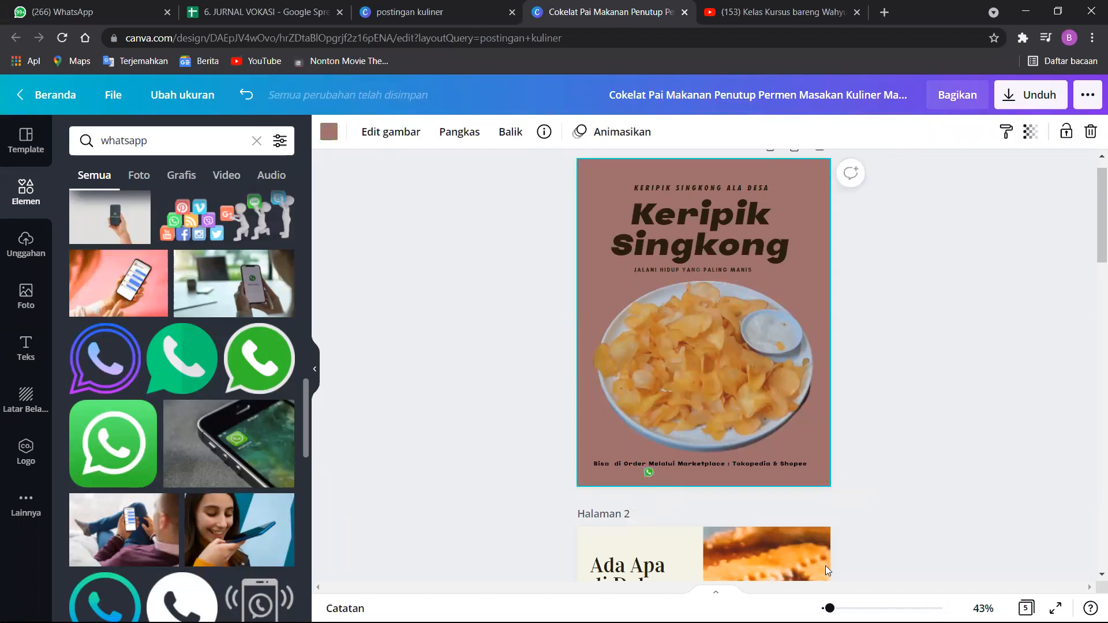
pyautogui.moveTo(829, 608); pyautogui.dragTo(840, 608)
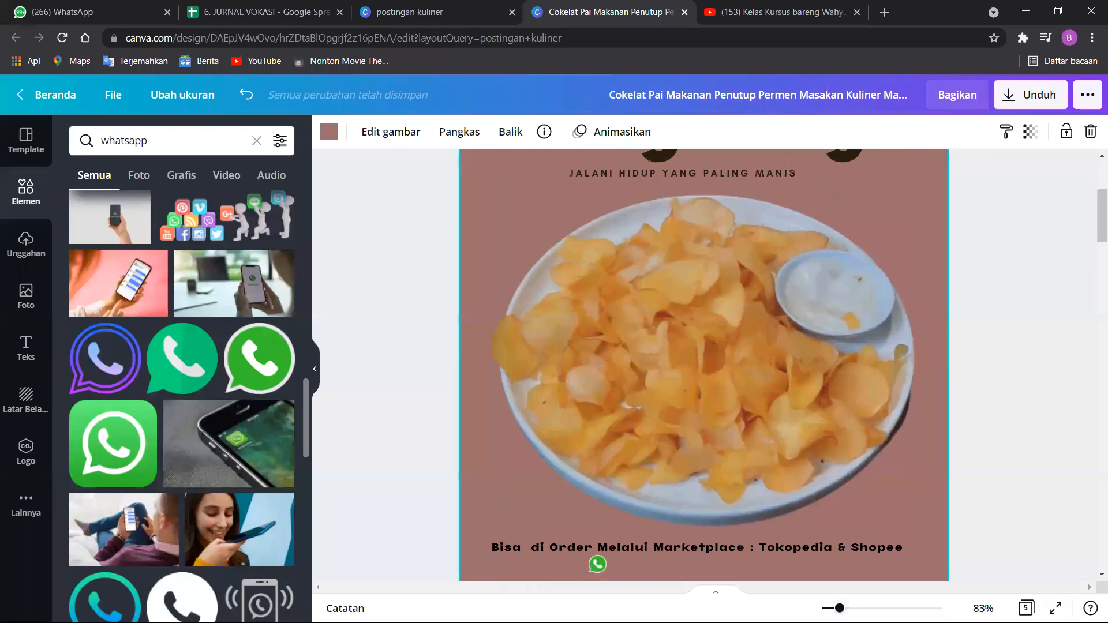
pyautogui.scroll(-3, 573, 271)
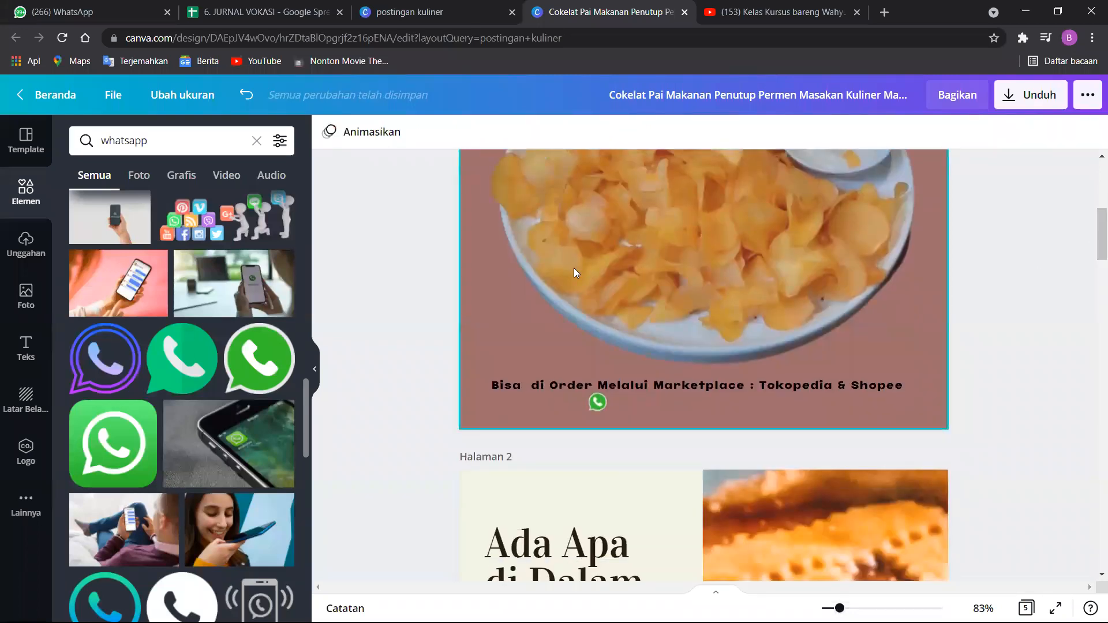
pyautogui.click(596, 400)
pyautogui.moveTo(598, 403); pyautogui.dragTo(598, 403)
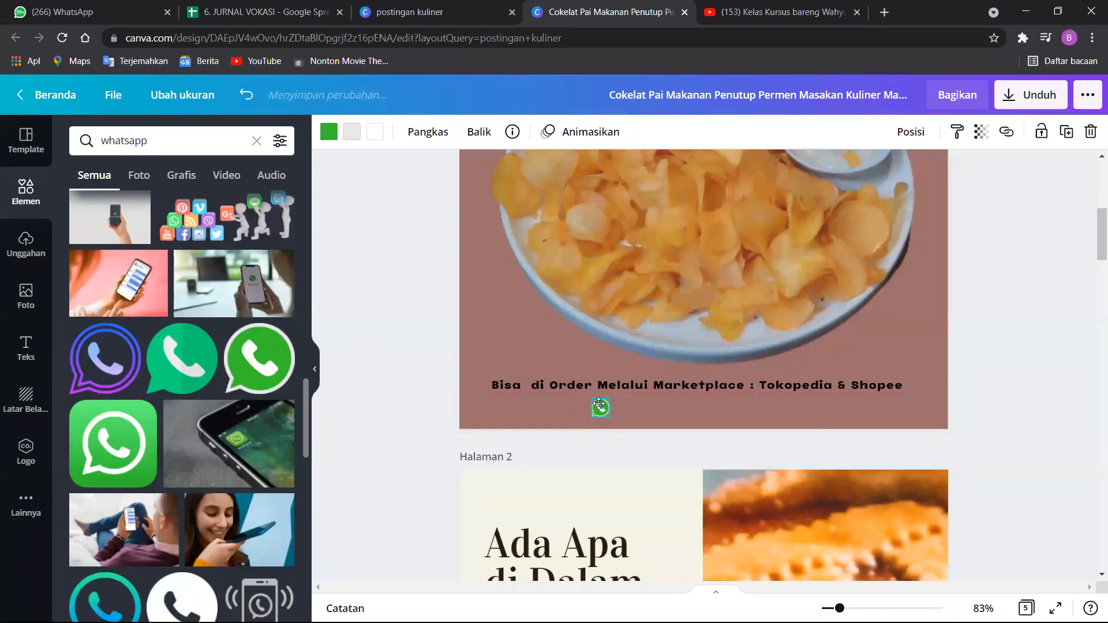
# Add a subheading text box to page 1 and enter the seller's WhatsApp phone number.
pyautogui.click(26, 346)
pyautogui.click(148, 252)
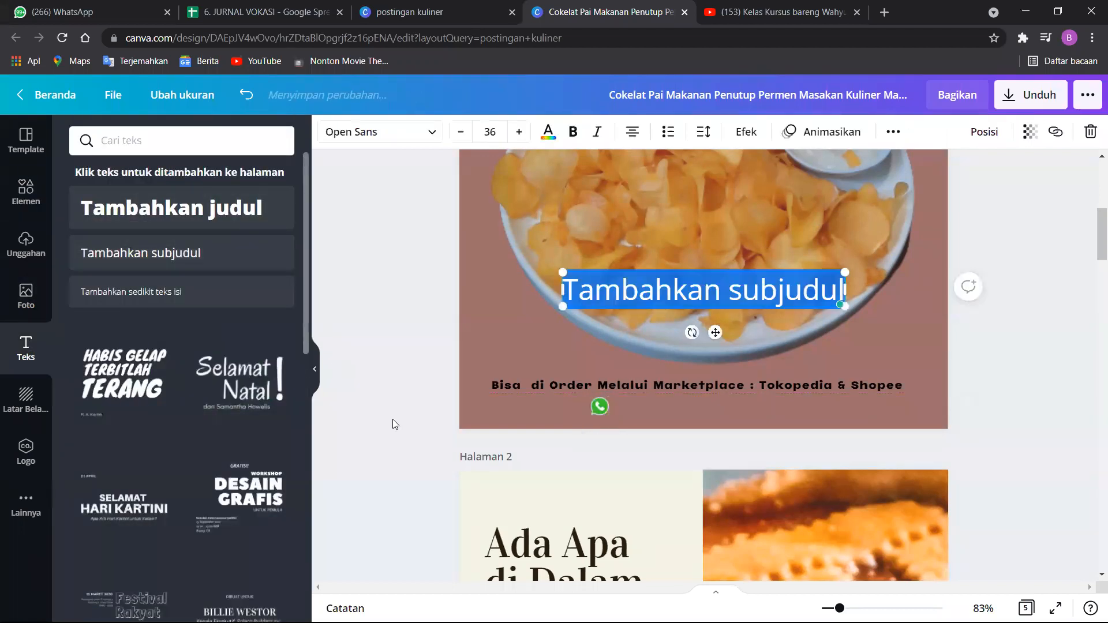
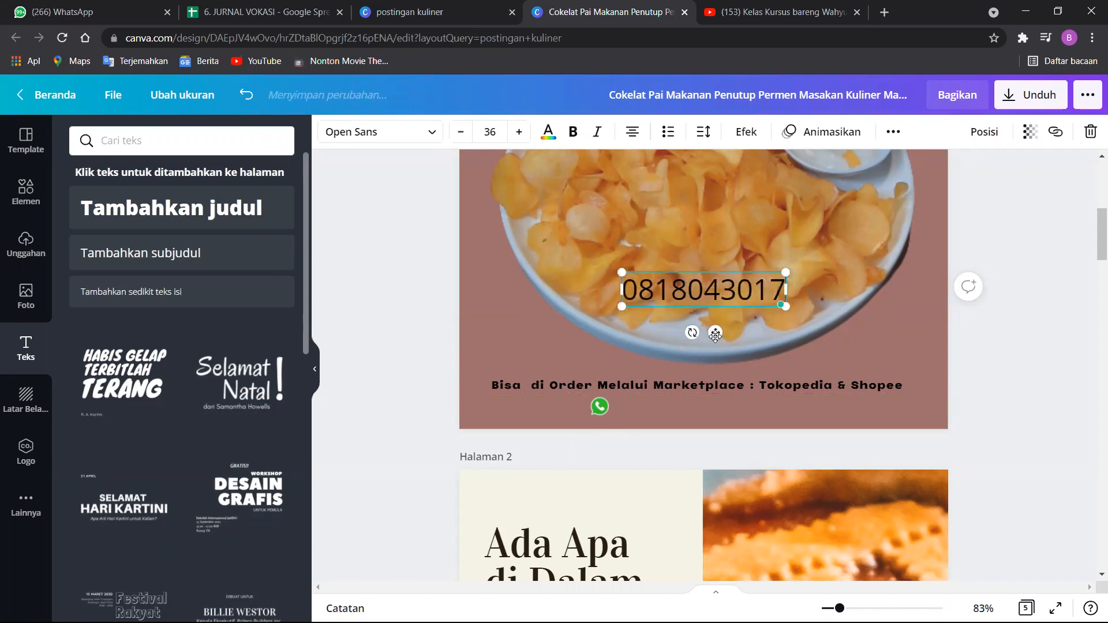
# Set the phone number's font to Futura Extra Black Italic.
pyautogui.click(437, 132)
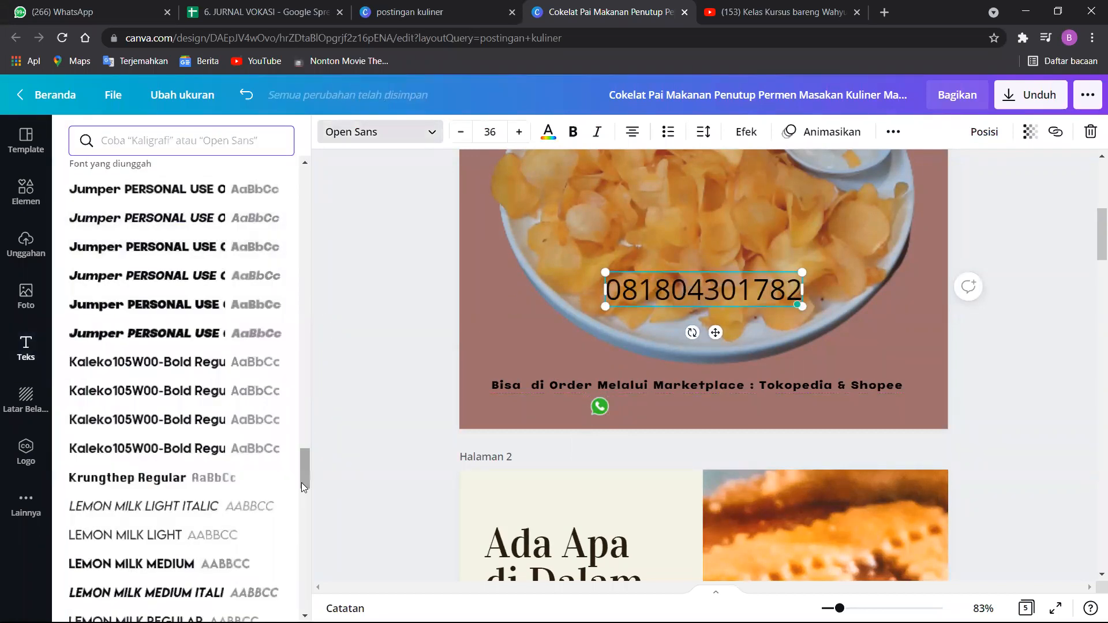
pyautogui.moveTo(301, 482); pyautogui.dragTo(297, 202)
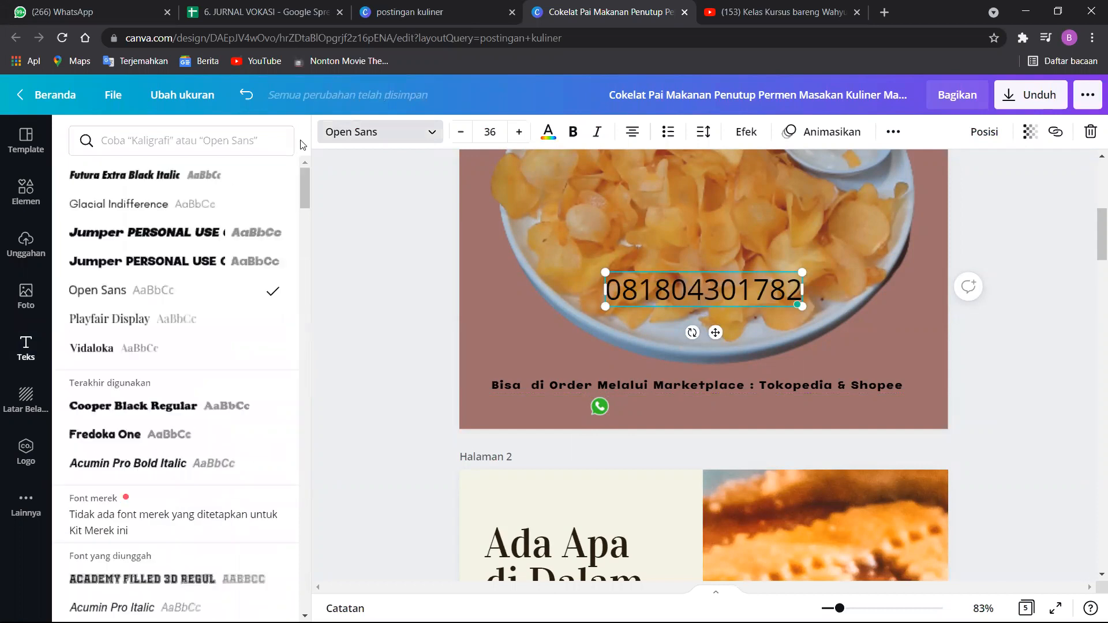
pyautogui.click(184, 170)
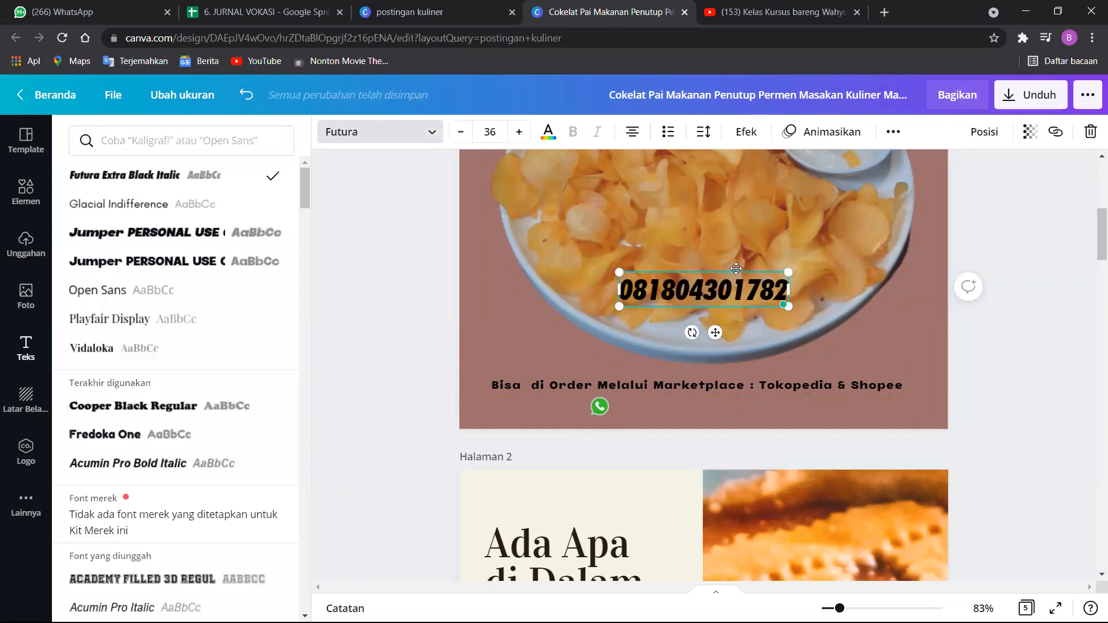
# Reduce the phone number to size 18 and place it beside the WhatsApp icon, centring the pair beneath the order line.
pyautogui.moveTo(718, 320); pyautogui.dragTo(718, 371)
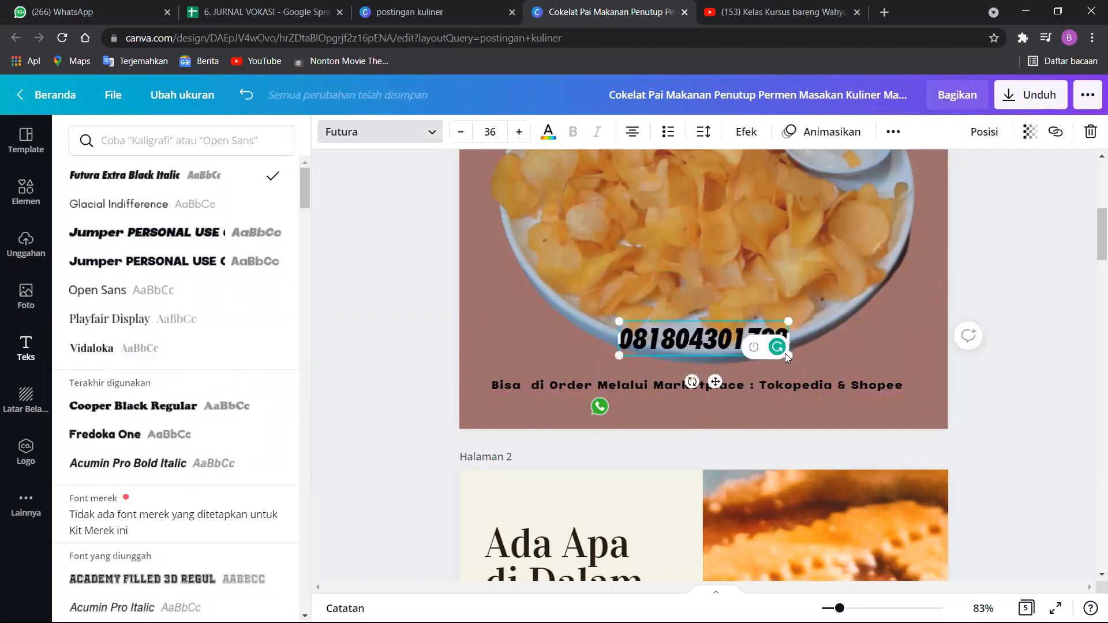
pyautogui.moveTo(642, 347); pyautogui.dragTo(760, 399)
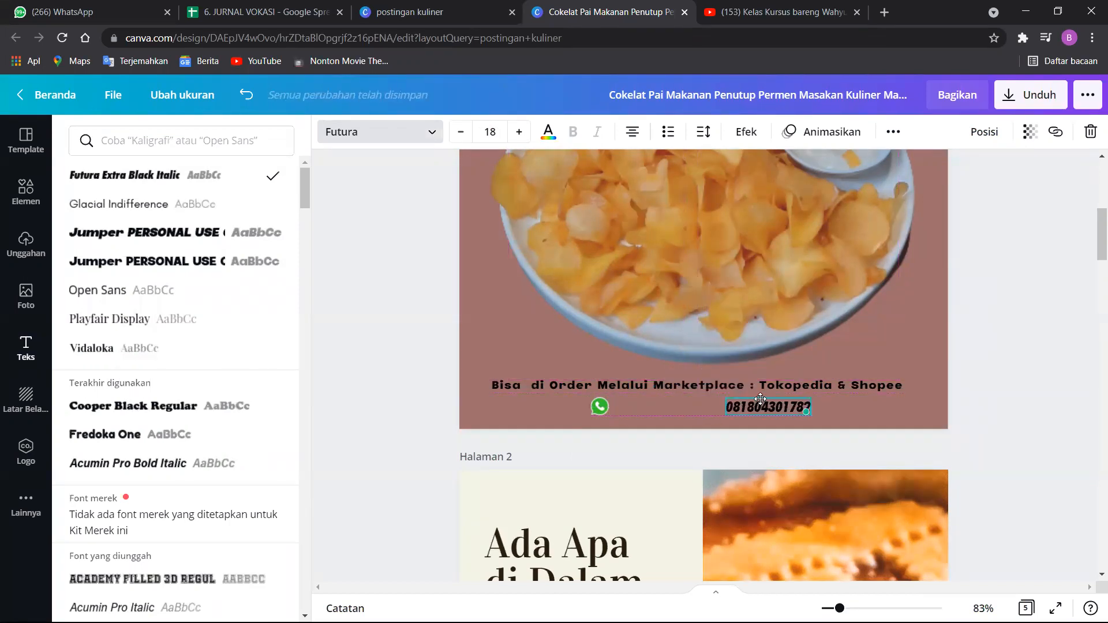
pyautogui.moveTo(595, 405); pyautogui.dragTo(672, 408)
pyautogui.moveTo(757, 411); pyautogui.dragTo(721, 408)
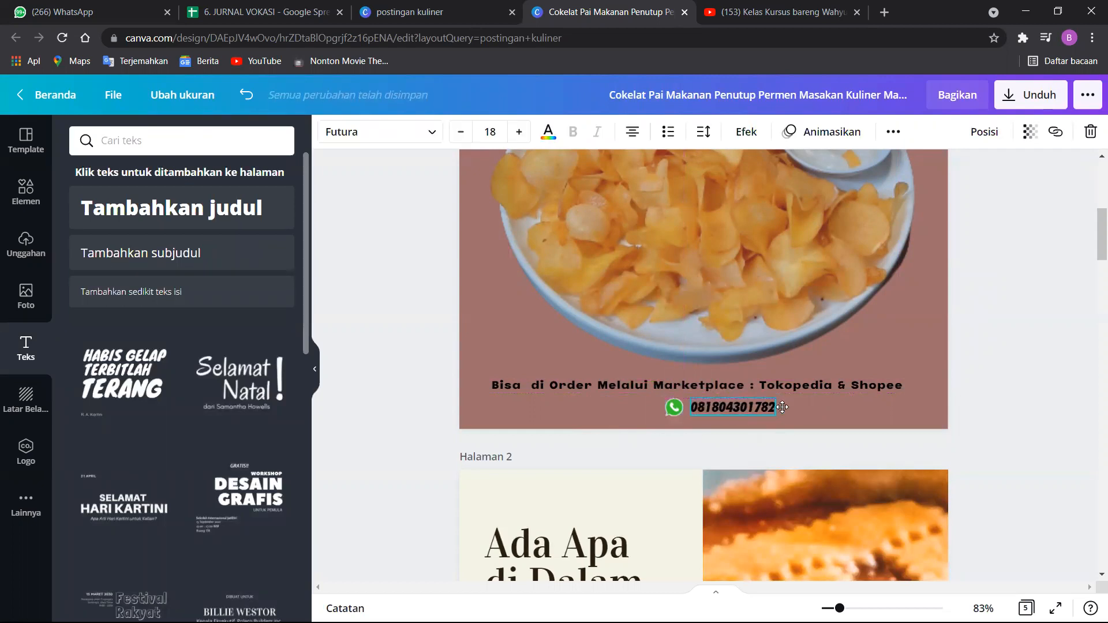
pyautogui.click(807, 397)
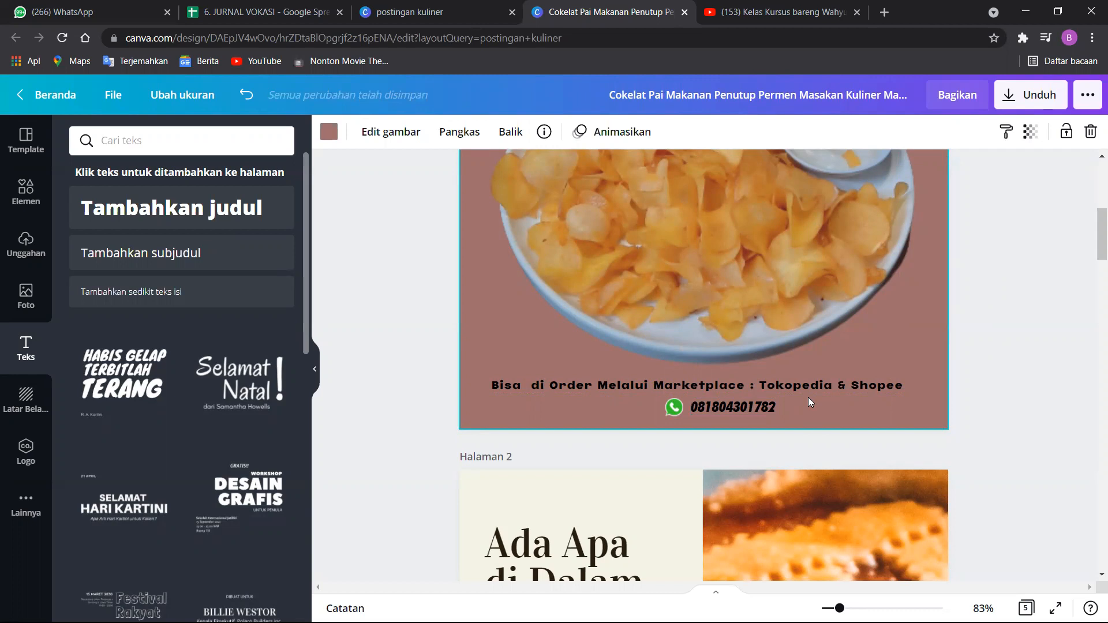
# Change the tagline "JALANI HIDUP YANG PALING MANIS" to the heavy italic Jumper PERSONAL USE font.
pyautogui.moveTo(1093, 237); pyautogui.dragTo(1090, 197)
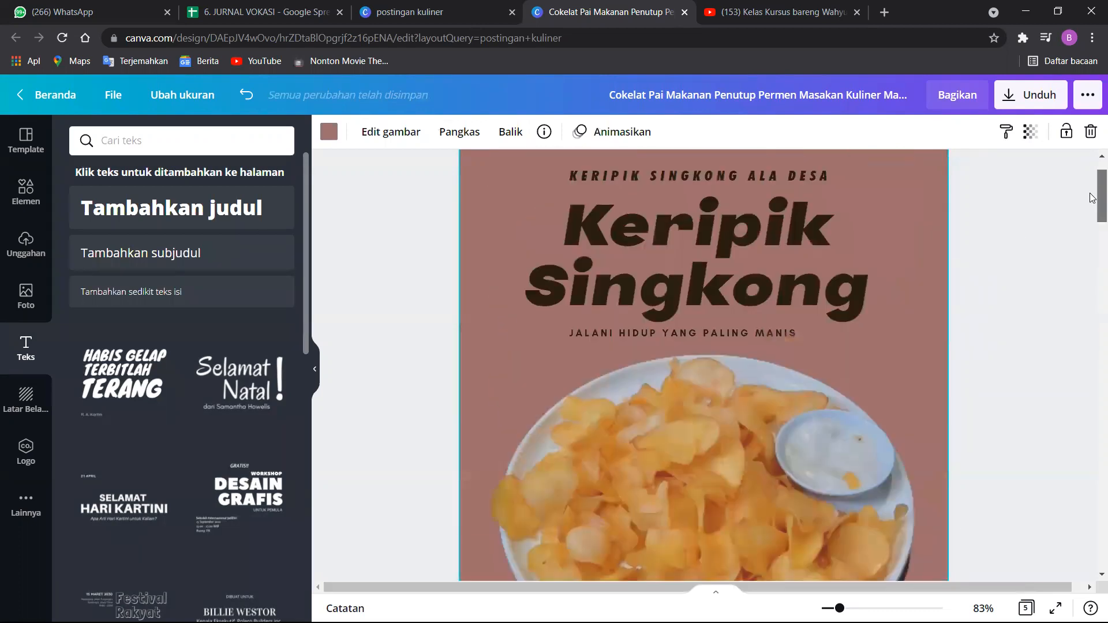
pyautogui.click(731, 332)
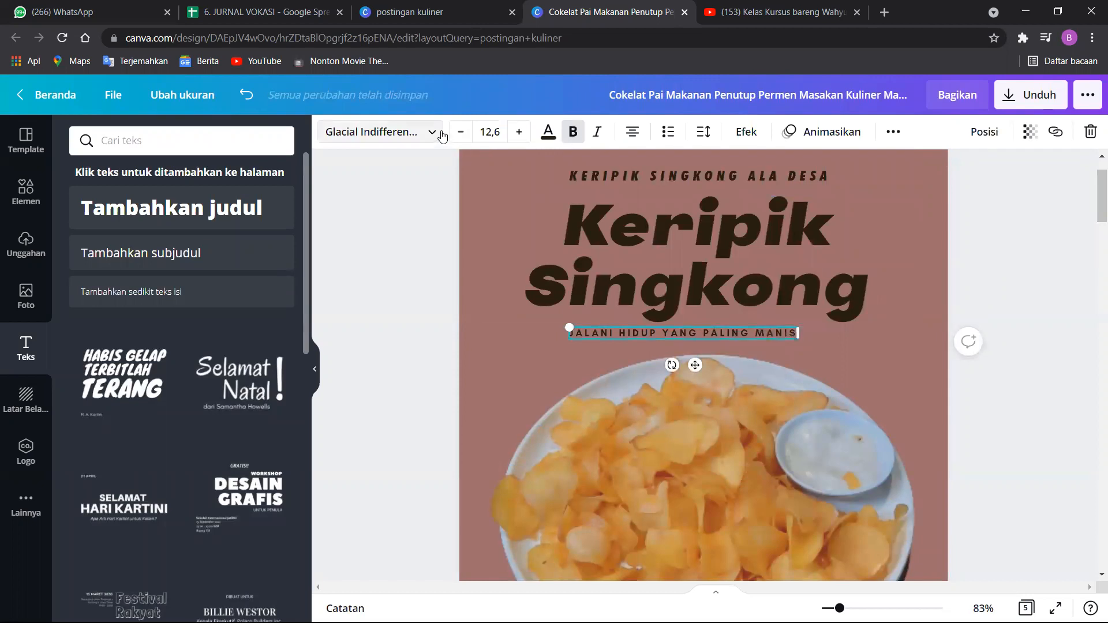
pyautogui.click(427, 133)
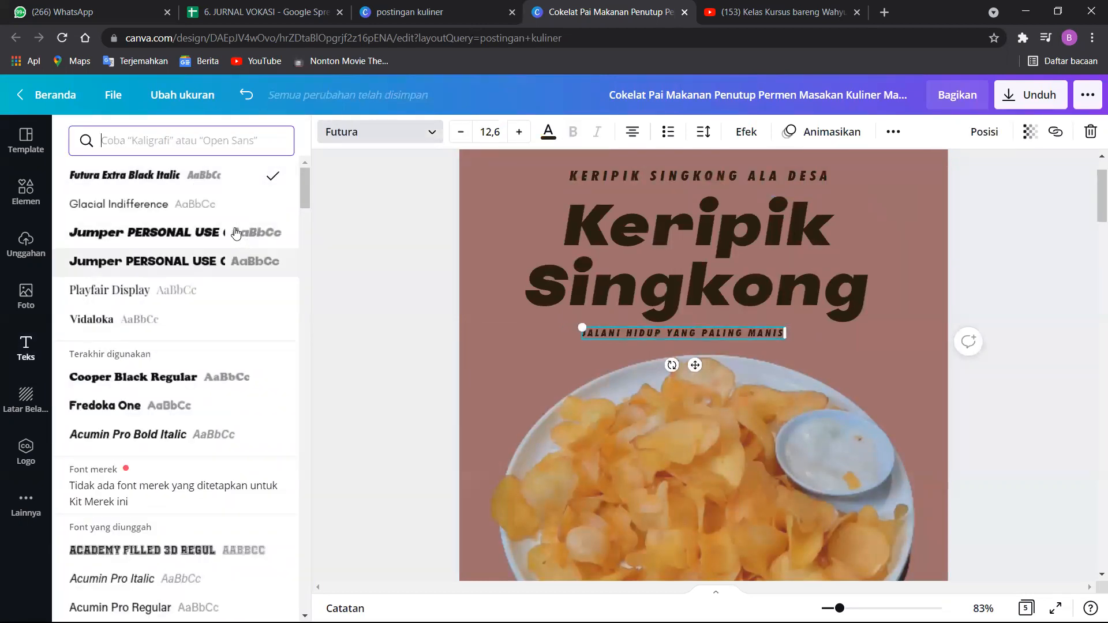
pyautogui.click(237, 233)
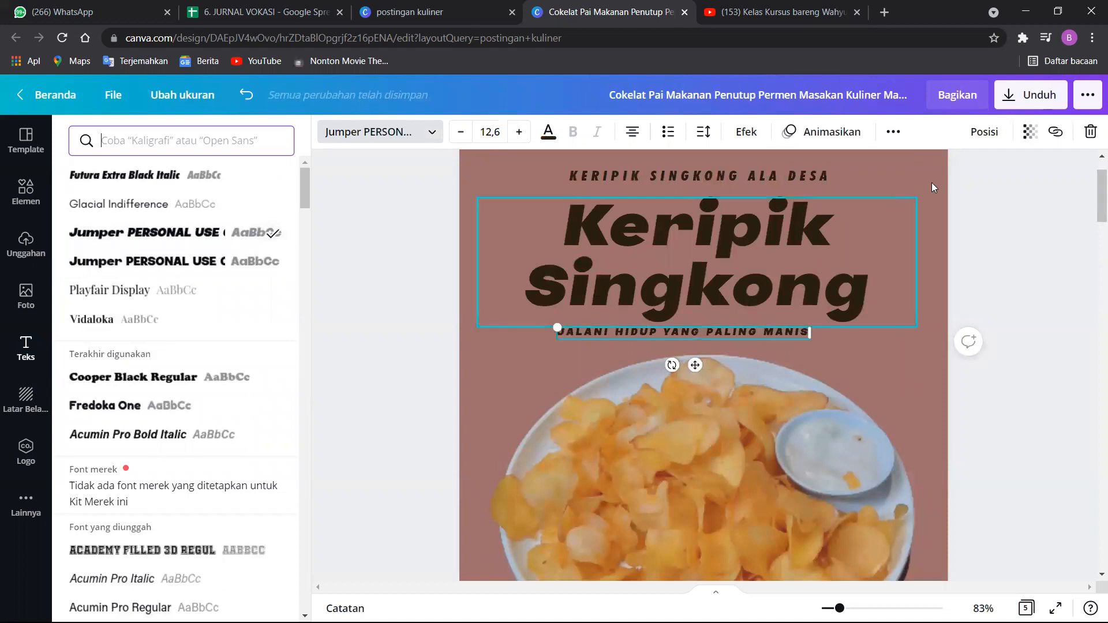
pyautogui.click(1101, 209)
pyautogui.scroll(-5, 981, 243)
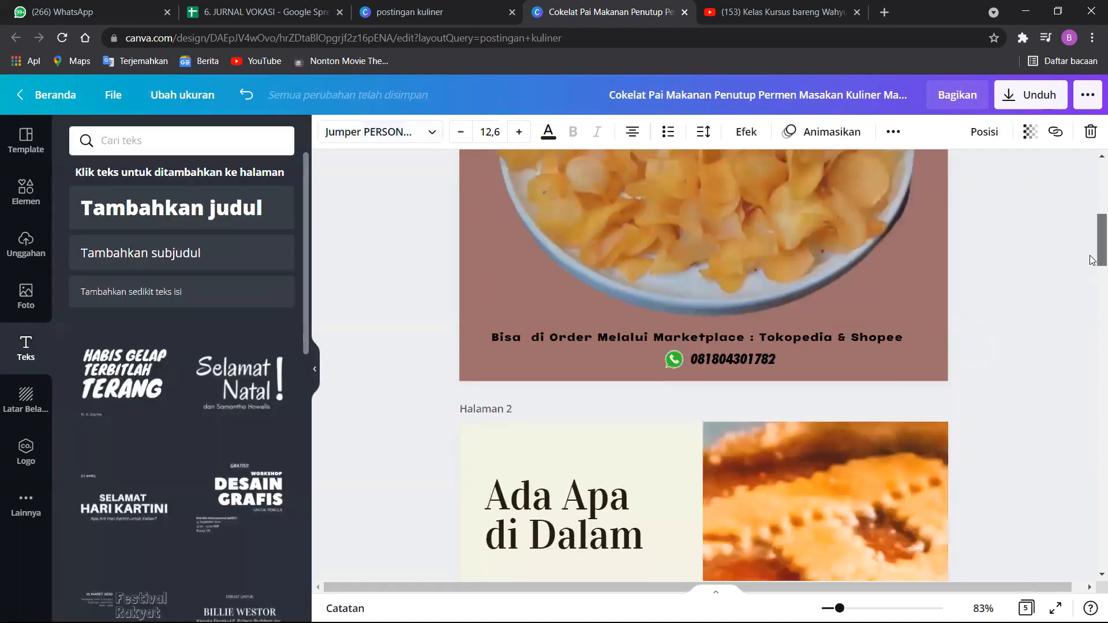
# Search the elements library for "shopee" and look through the results for a marketplace logo.
pyautogui.scroll(8, 958, 256)
pyautogui.scroll(-11, 993, 283)
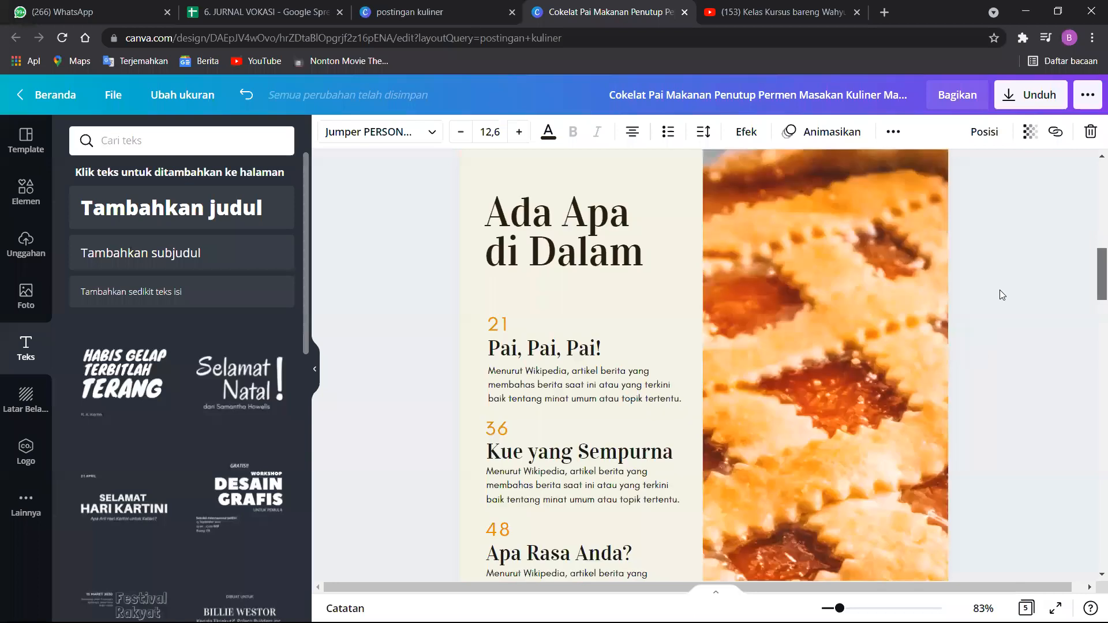
pyautogui.scroll(1, 999, 290)
pyautogui.click(404, 252)
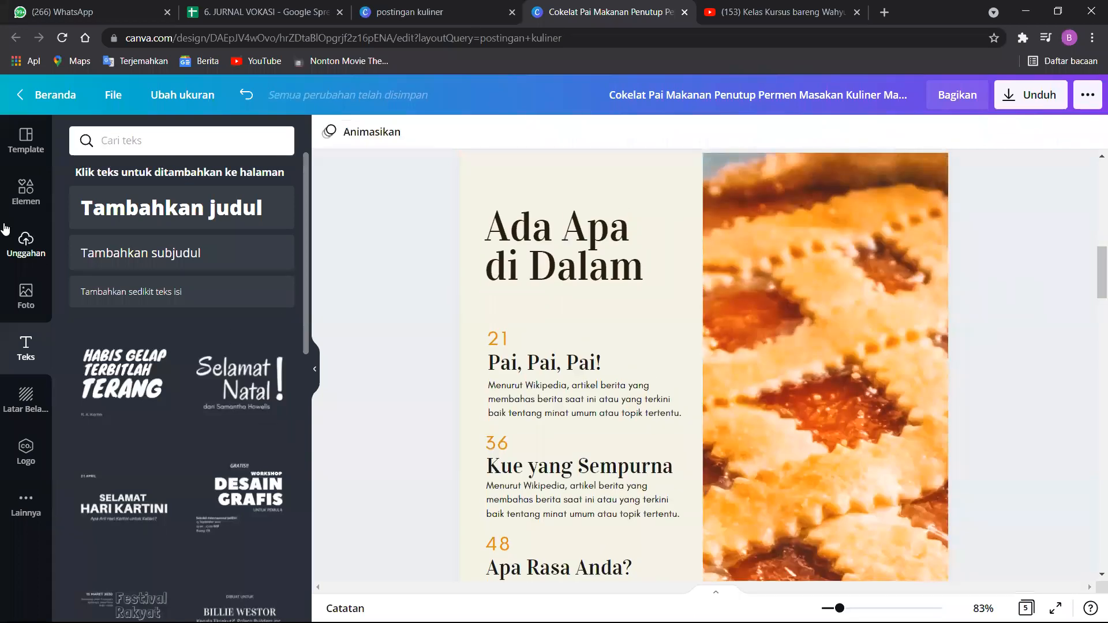
pyautogui.click(26, 297)
pyautogui.click(25, 247)
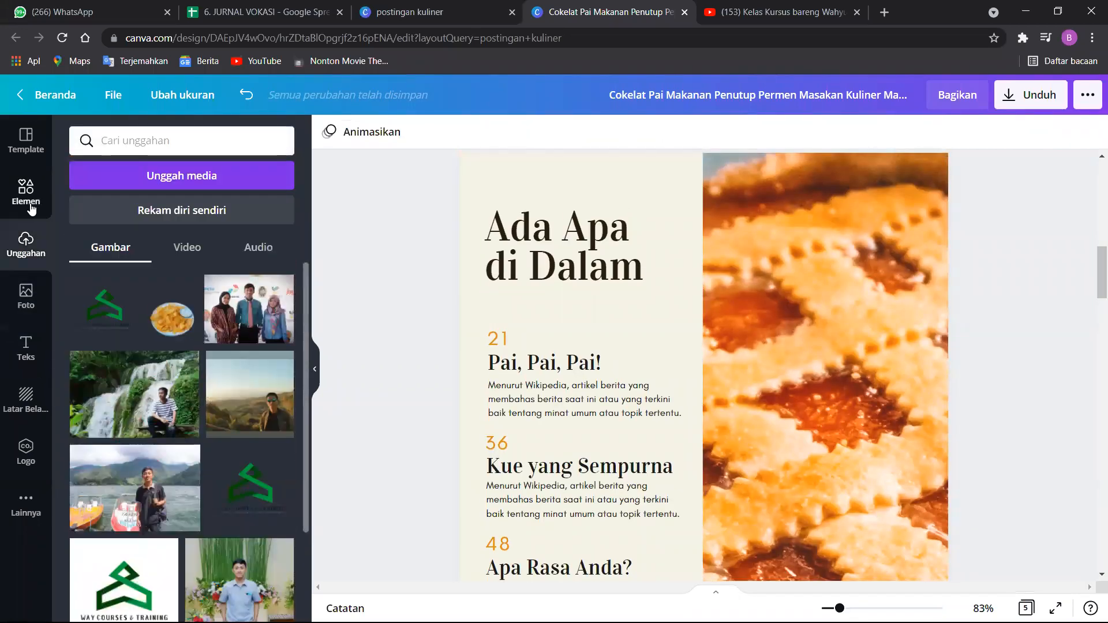
pyautogui.click(25, 193)
pyautogui.click(165, 148)
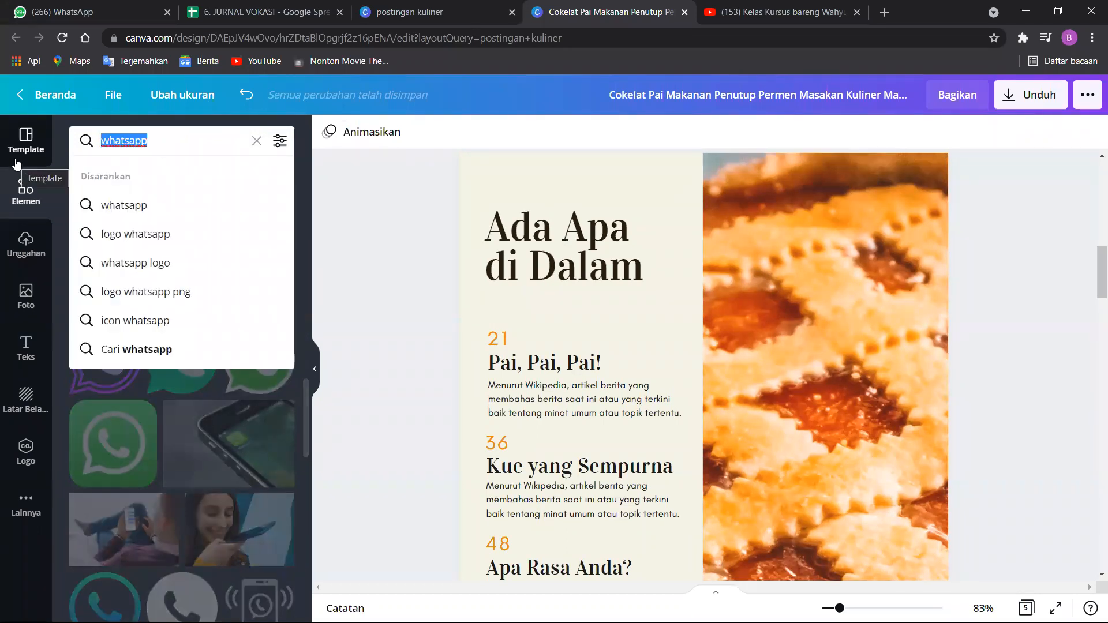
pyautogui.write('log')
pyautogui.press('BackSpace')
pyautogui.press('BackSpace')
pyautogui.press('BackSpace')
pyautogui.write('shopee')
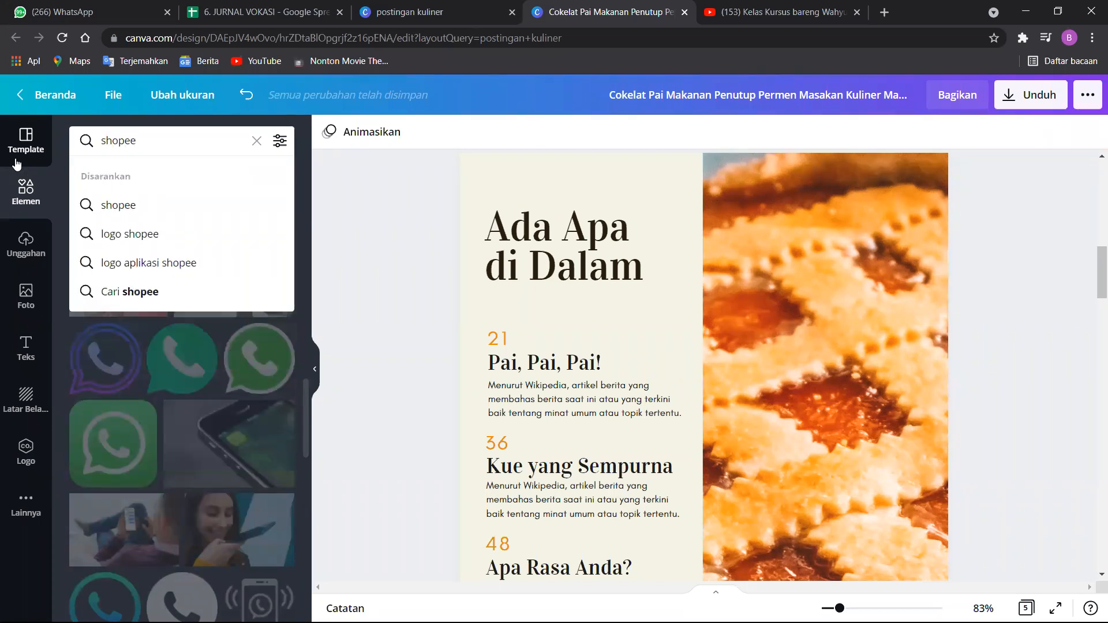
pyautogui.press('Return')
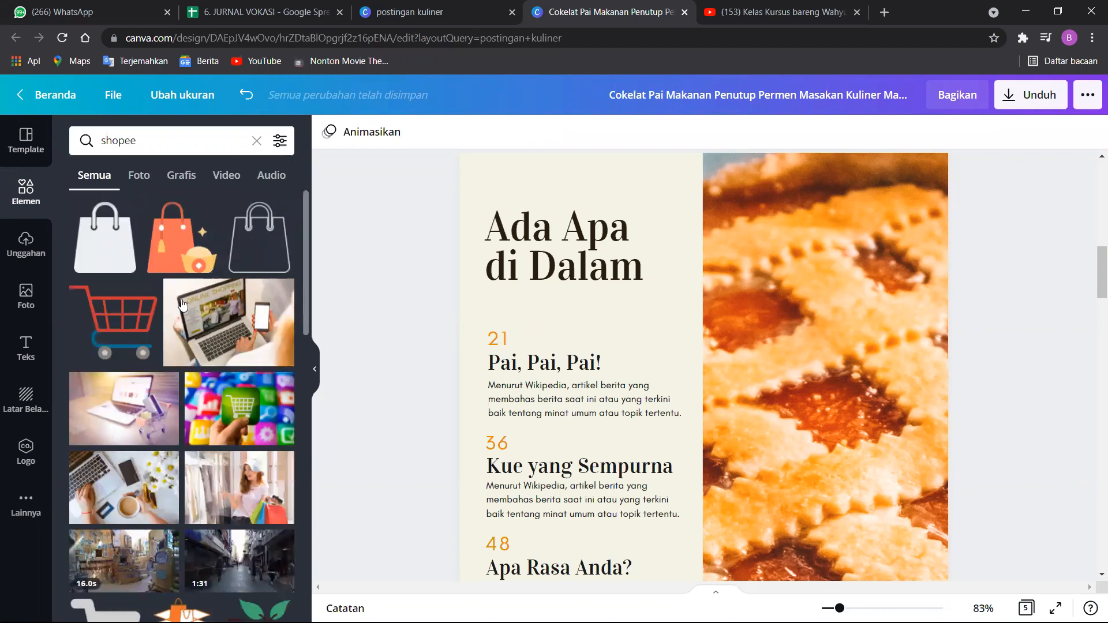
pyautogui.moveTo(304, 225); pyautogui.dragTo(378, 560)
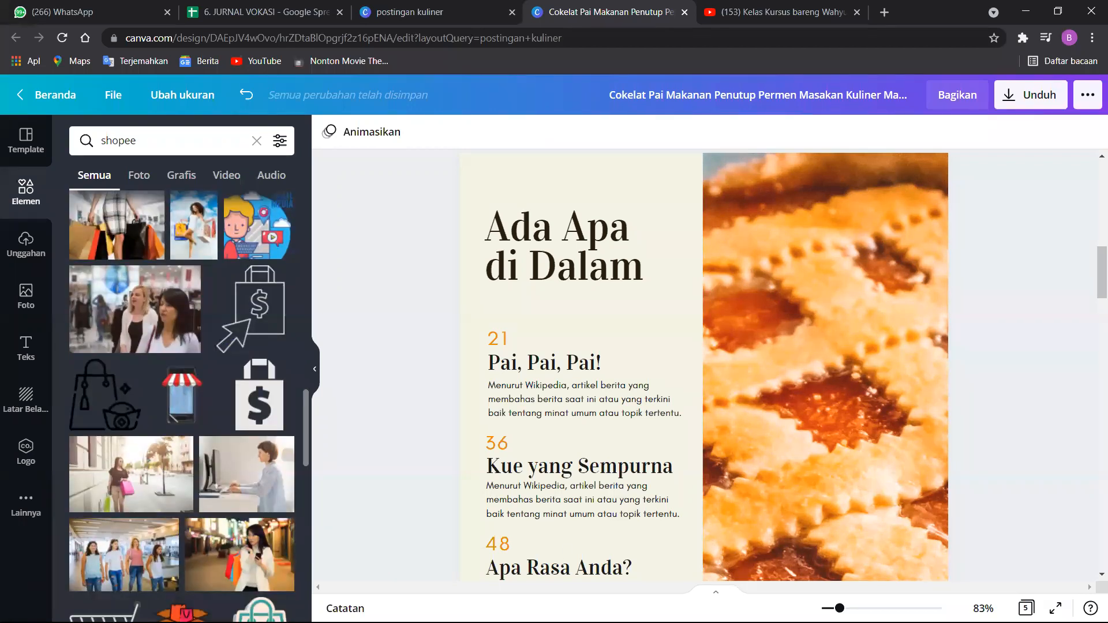
# Show the whole page 1 cover at 50% zoom and set the design's download file type to JPG.
pyautogui.moveTo(1093, 287); pyautogui.dragTo(1093, 262)
pyautogui.moveTo(1091, 213); pyautogui.dragTo(1091, 240)
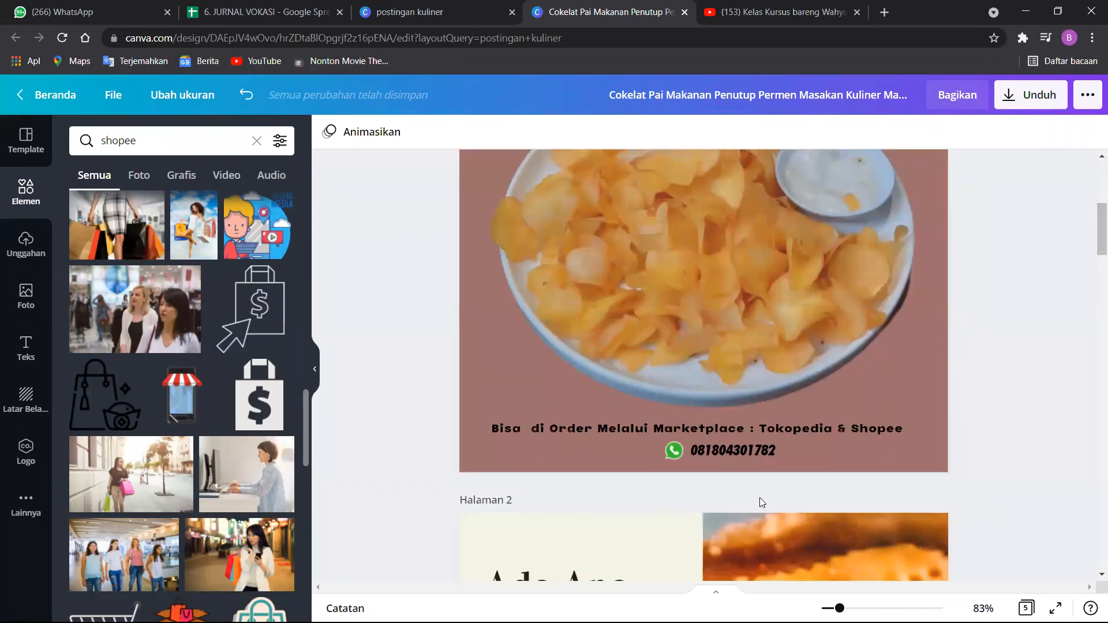
pyautogui.moveTo(840, 608); pyautogui.dragTo(830, 608)
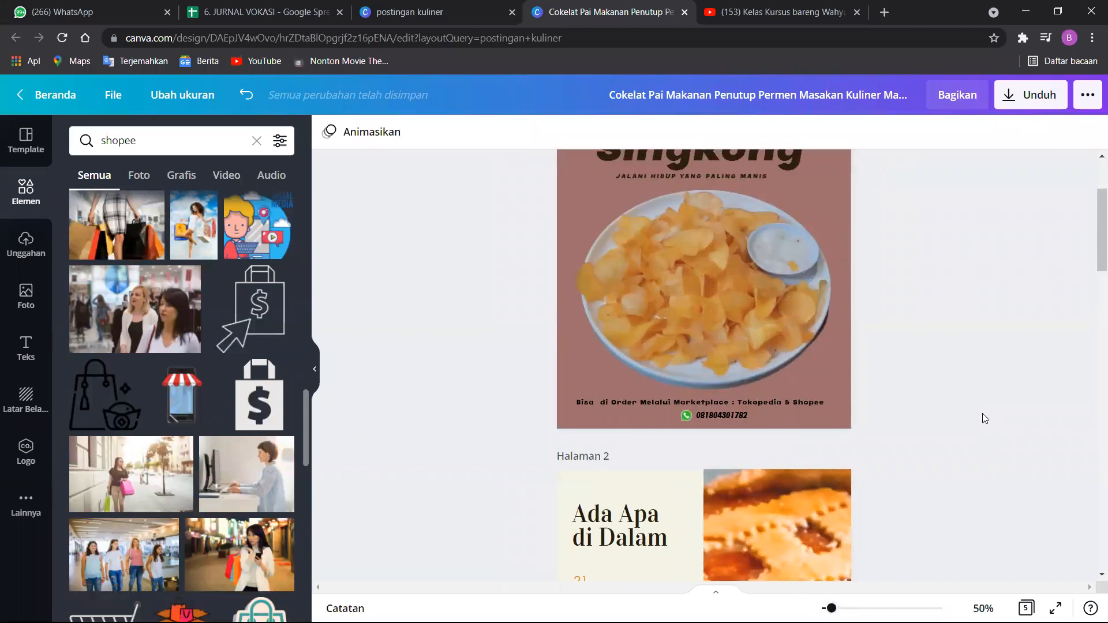
pyautogui.moveTo(1098, 233); pyautogui.dragTo(1097, 211)
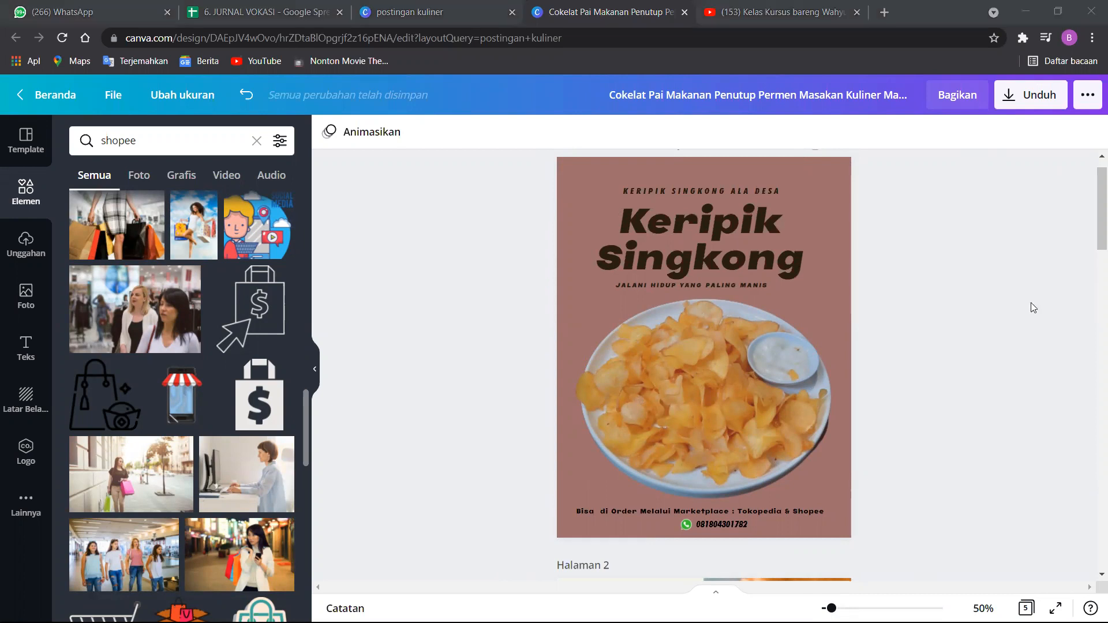
pyautogui.moveTo(1090, 222)
pyautogui.mouseDown()
pyautogui.moveTo(1090, 209)
pyautogui.moveTo(1089, 221)
pyautogui.mouseUp()
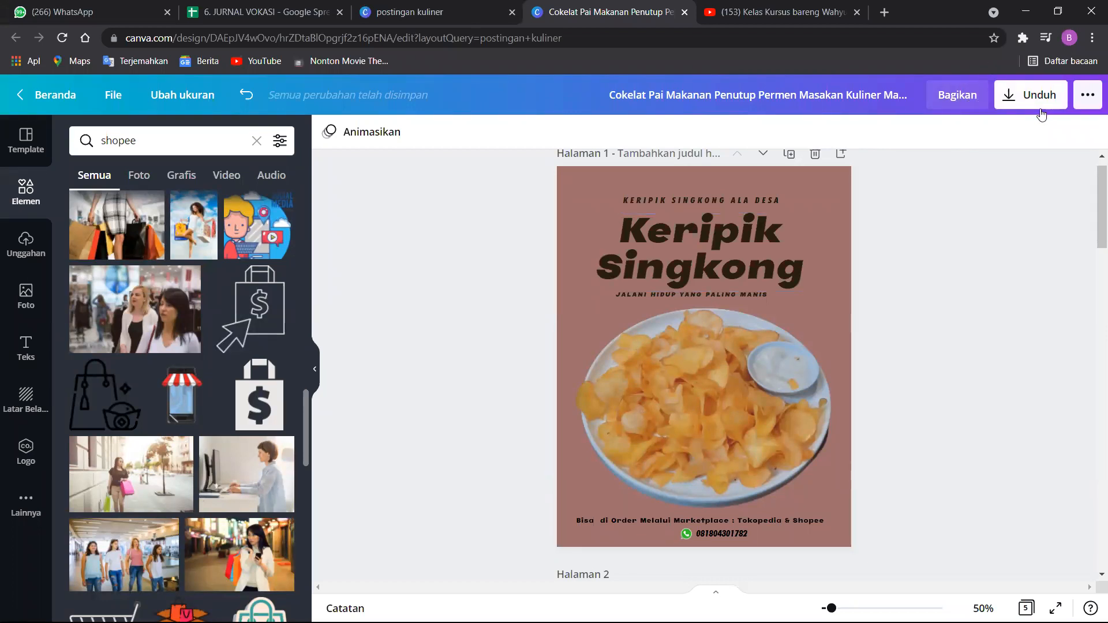
pyautogui.click(1018, 107)
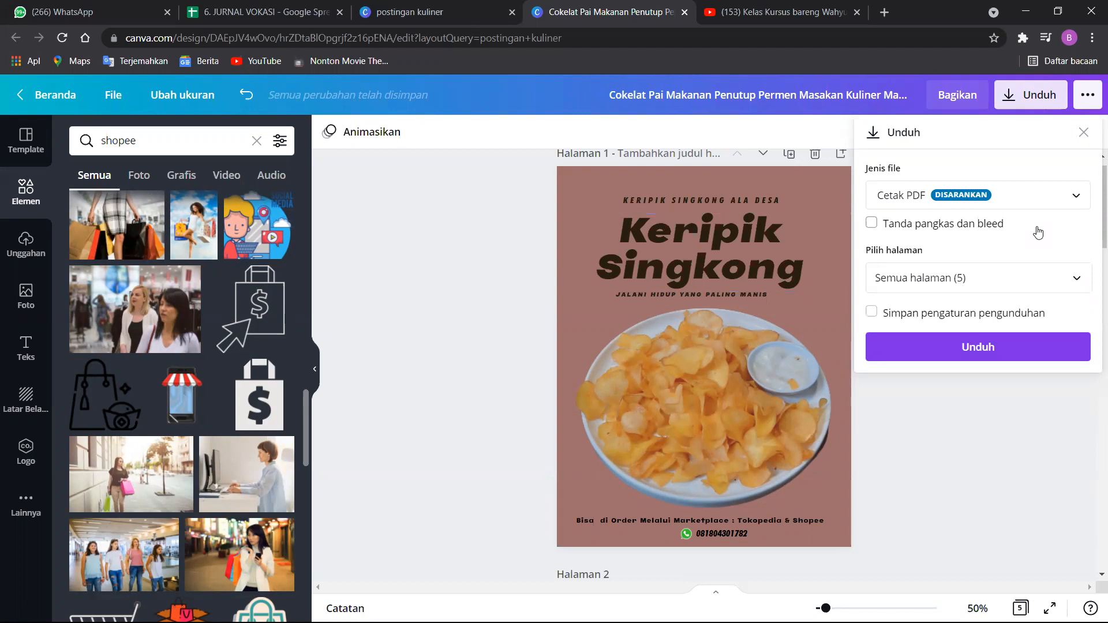
pyautogui.click(1043, 209)
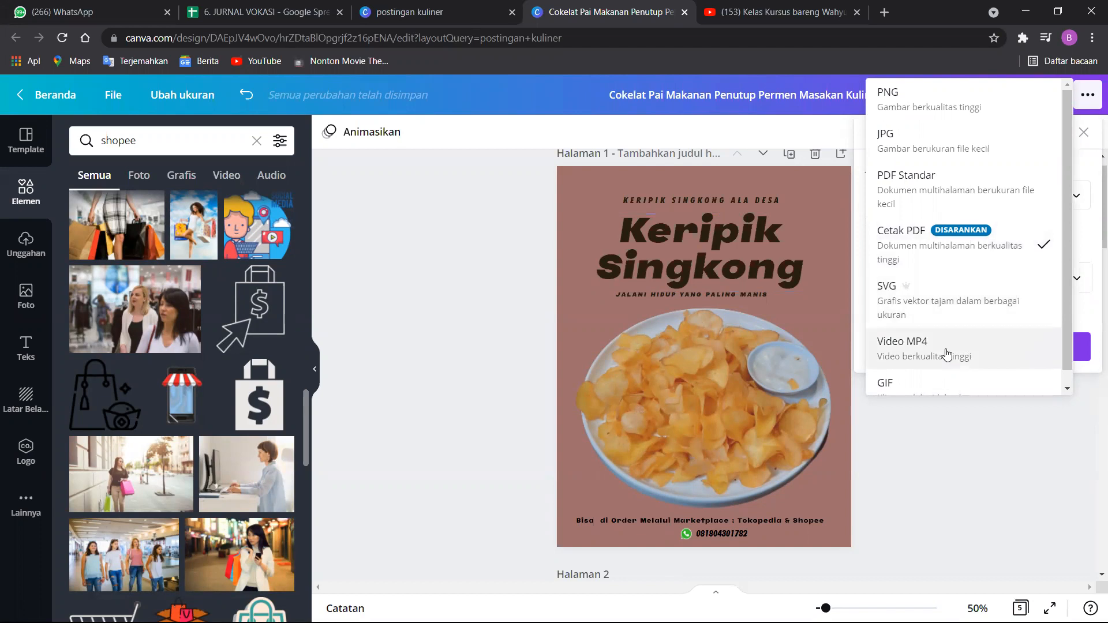
pyautogui.click(937, 150)
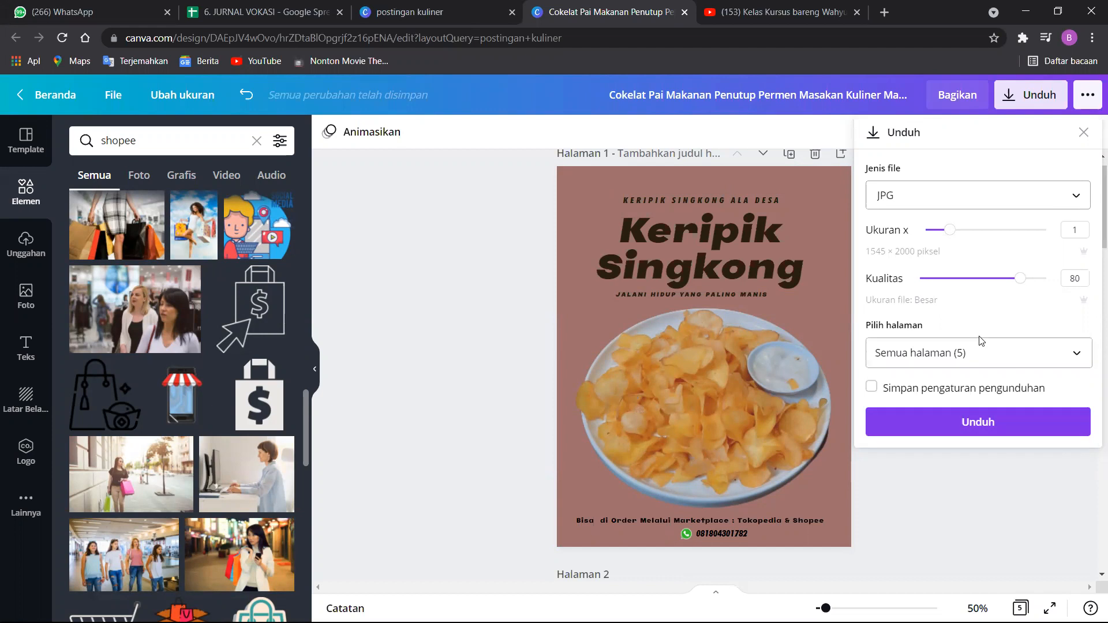
# Limit the download to page 1 (Halaman 1) only and download the cover.
pyautogui.click(981, 350)
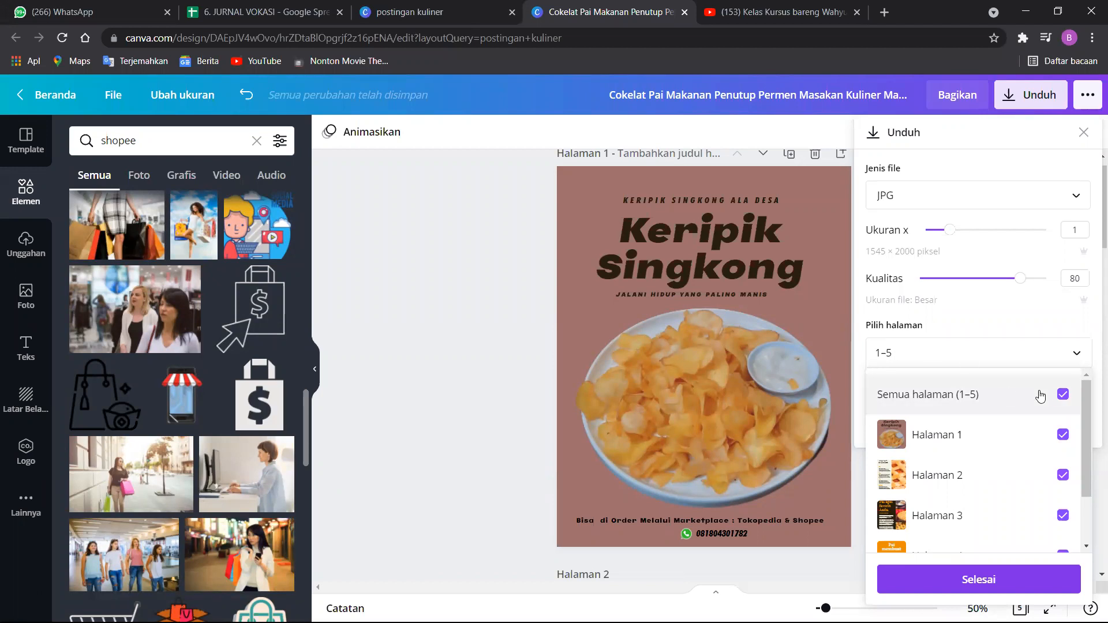
pyautogui.click(1063, 394)
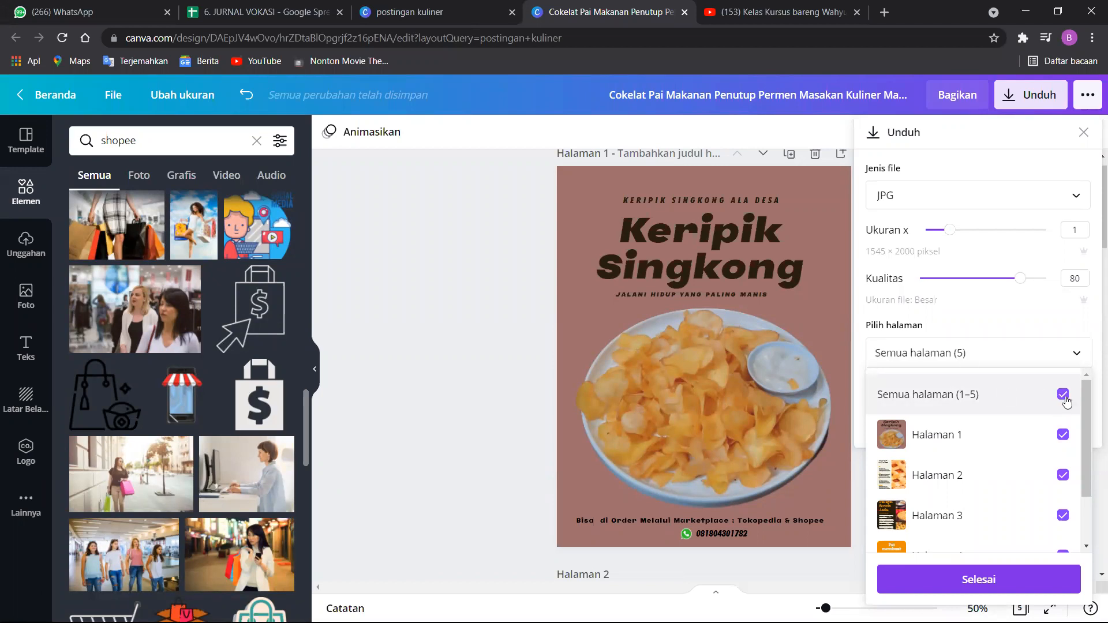
pyautogui.click(1060, 437)
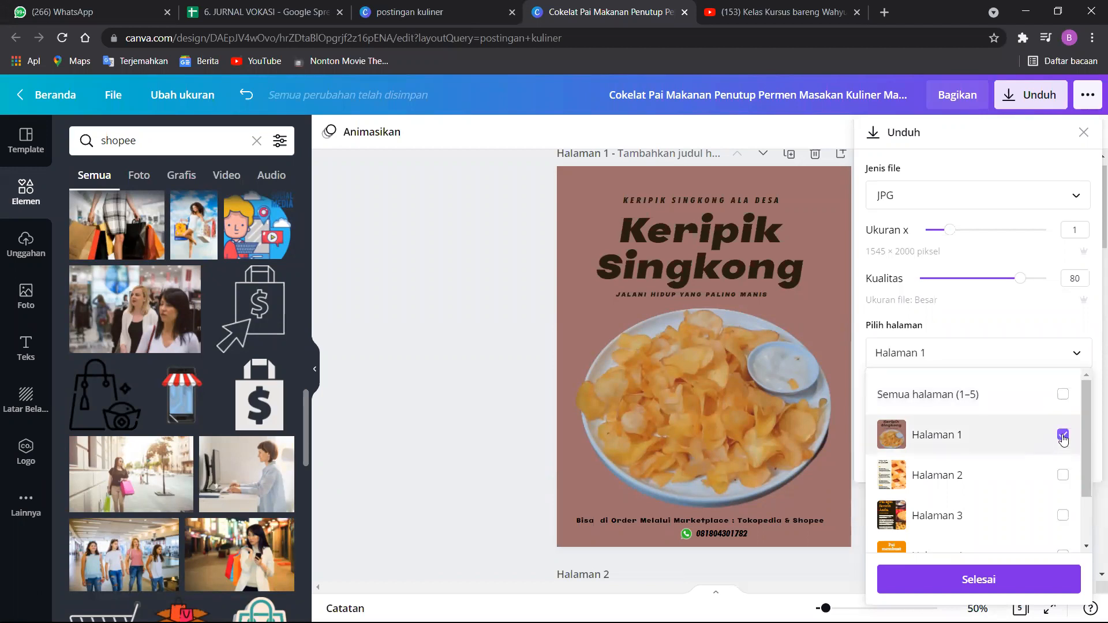
pyautogui.click(982, 580)
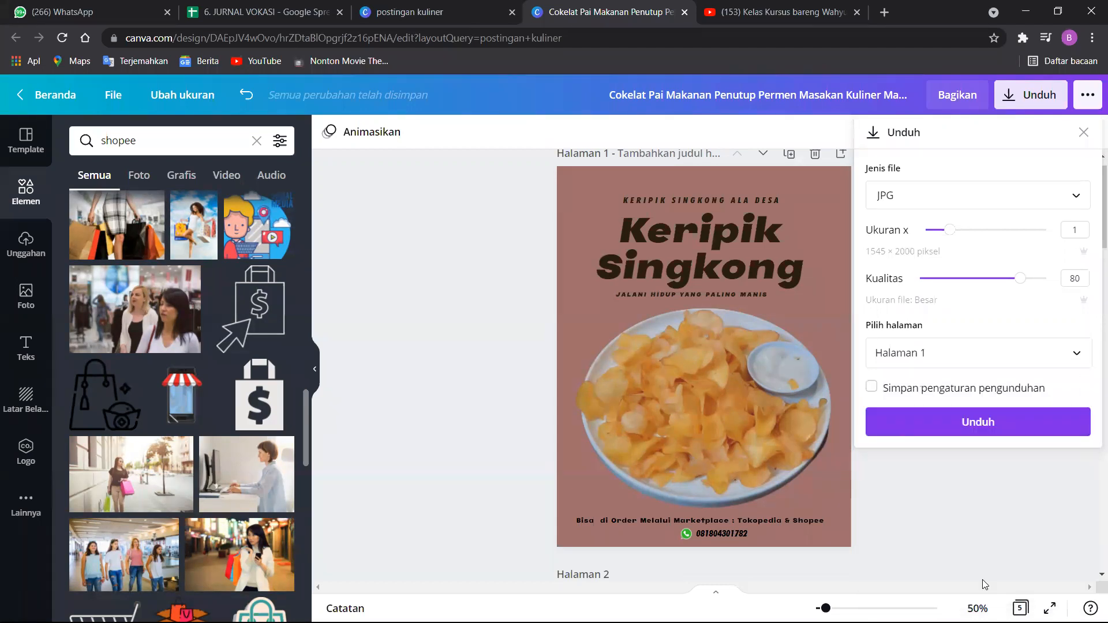
pyautogui.click(925, 416)
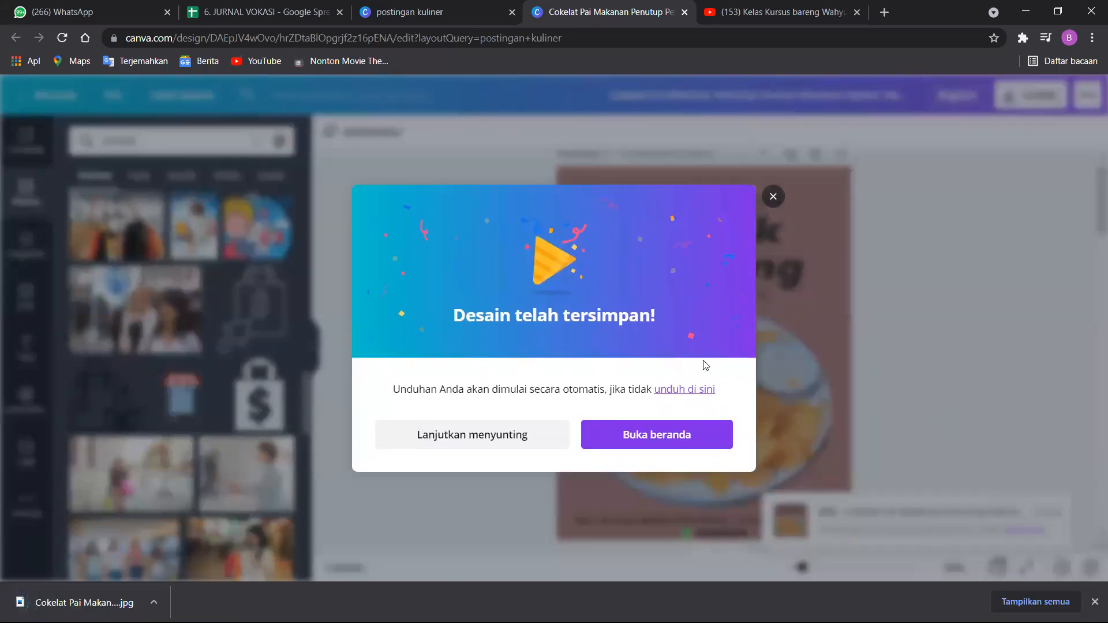
# Dismiss the saved-design message and show the downloaded JPG in its folder.
pyautogui.click(778, 198)
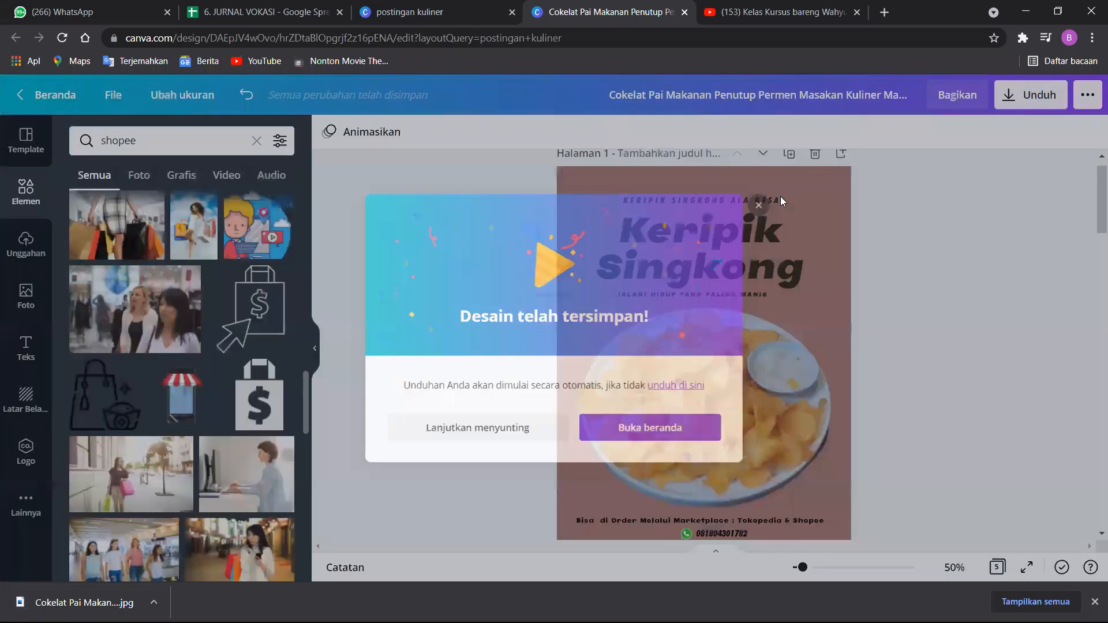
pyautogui.click(153, 601)
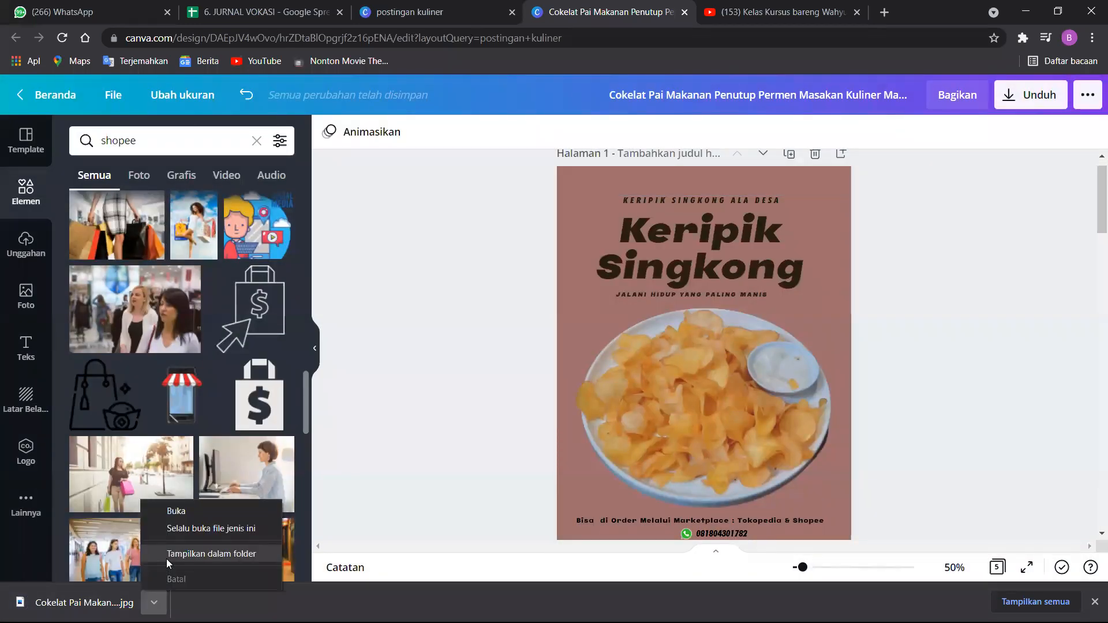
pyautogui.click(167, 559)
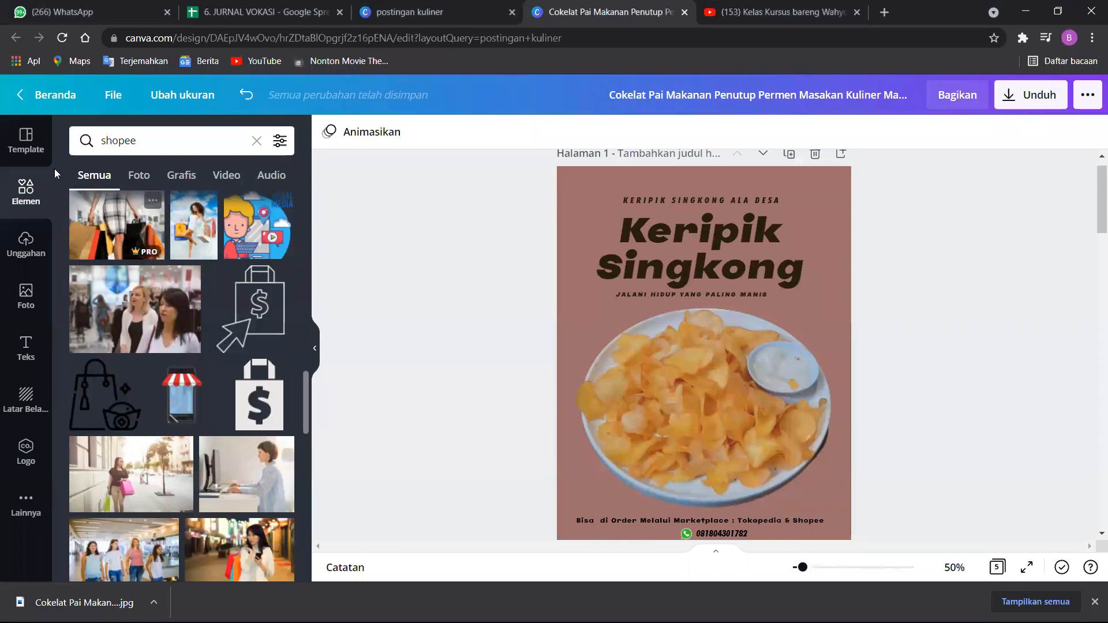
# Leave the editor for the home page and view the list of all designs and the Media sosial design types.
pyautogui.click(28, 141)
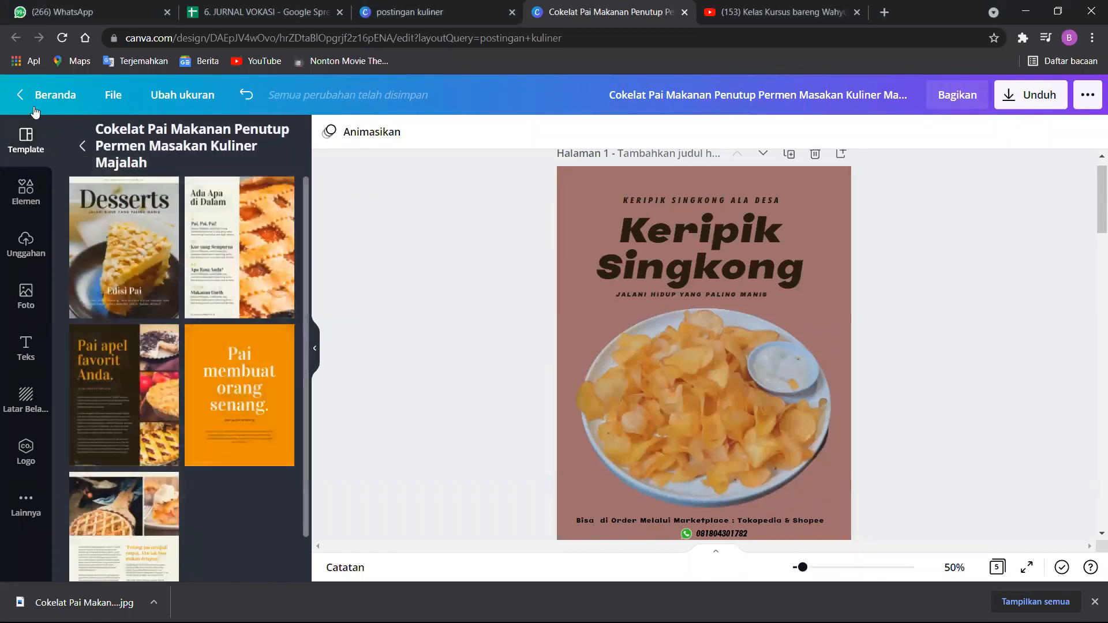
pyautogui.click(33, 100)
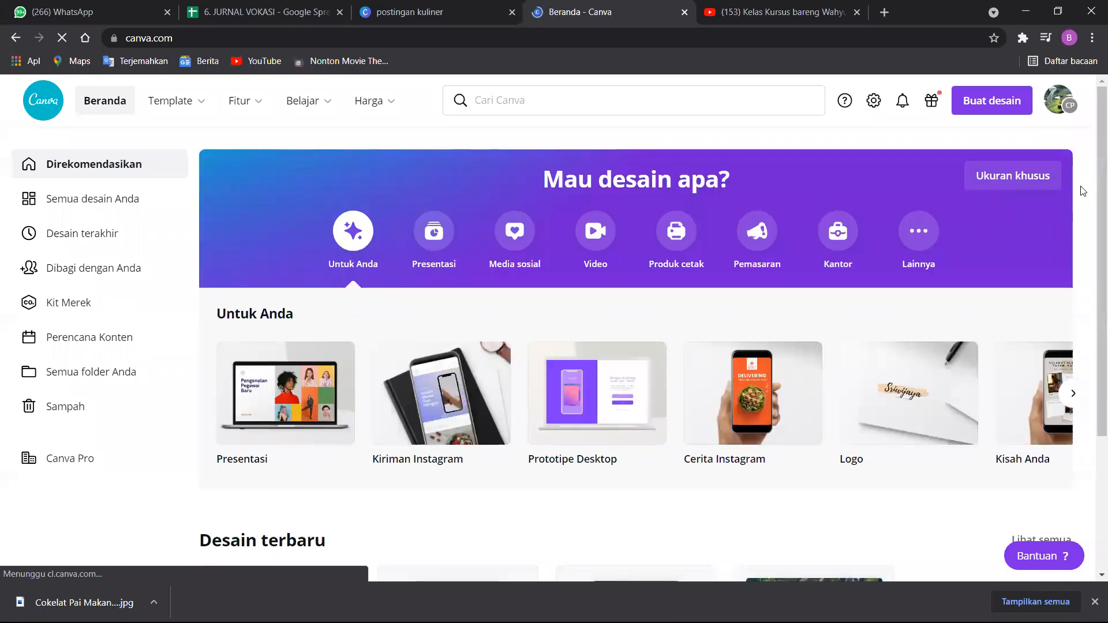
pyautogui.scroll(-3, 1092, 161)
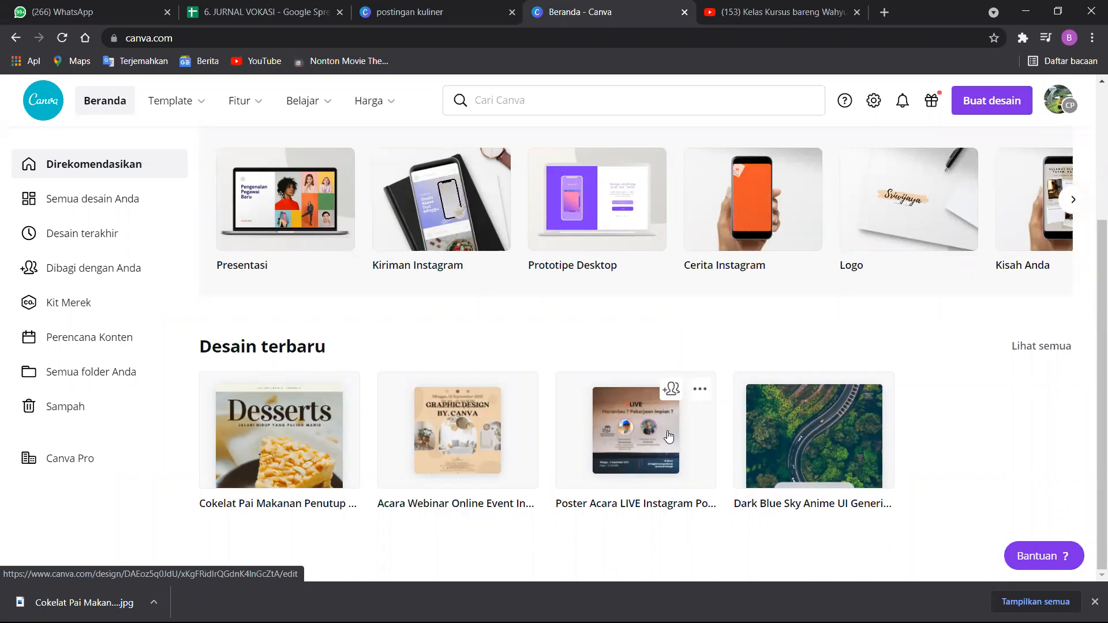
pyautogui.click(152, 201)
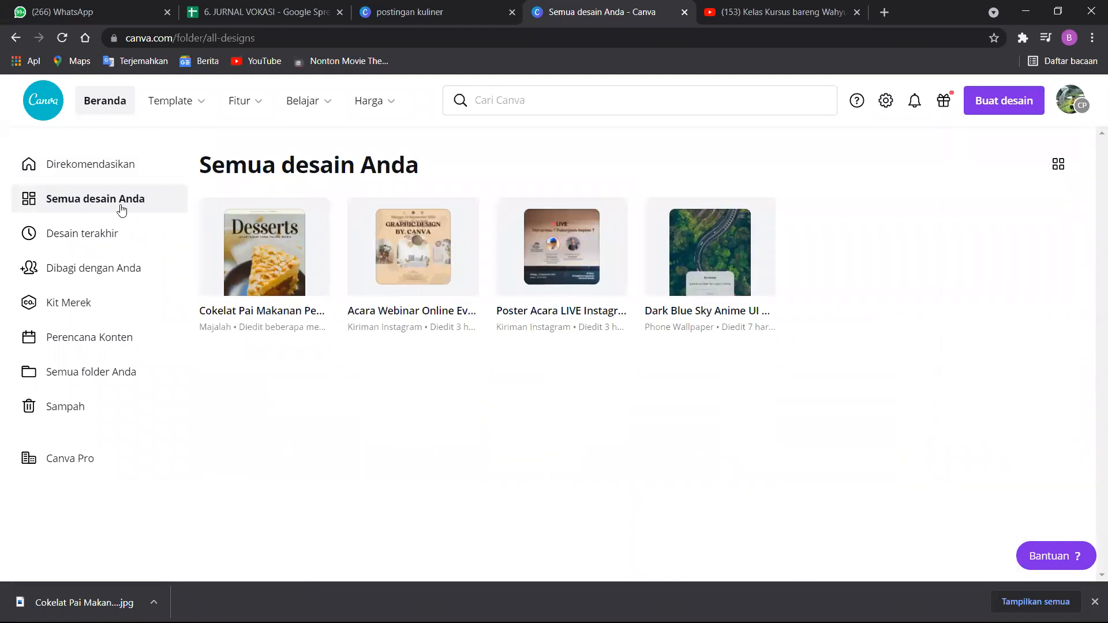
pyautogui.click(104, 172)
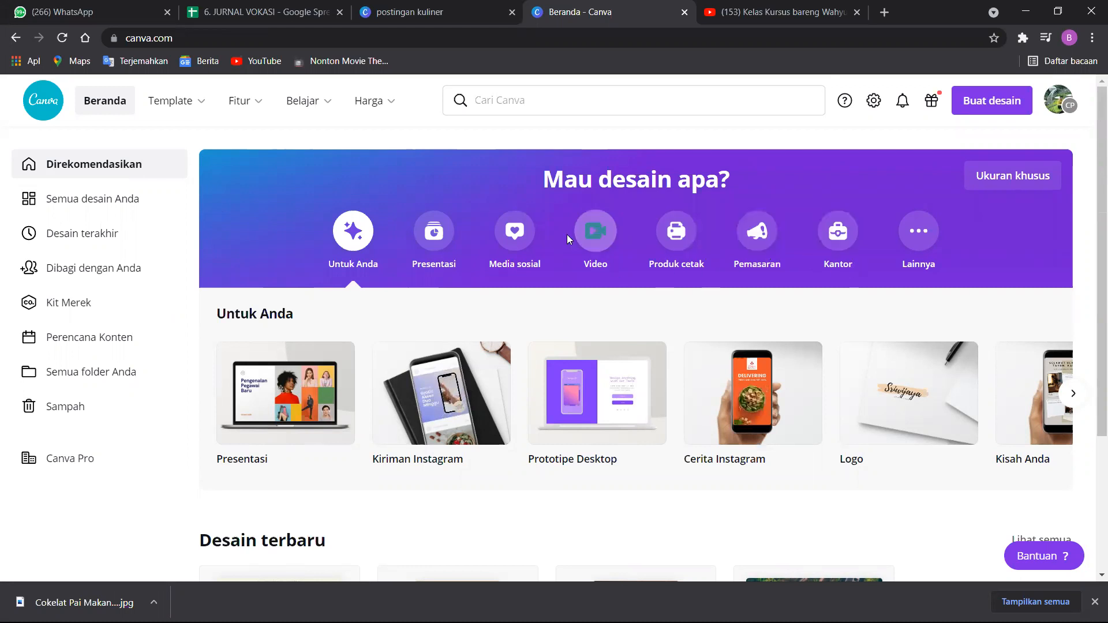
pyautogui.click(515, 231)
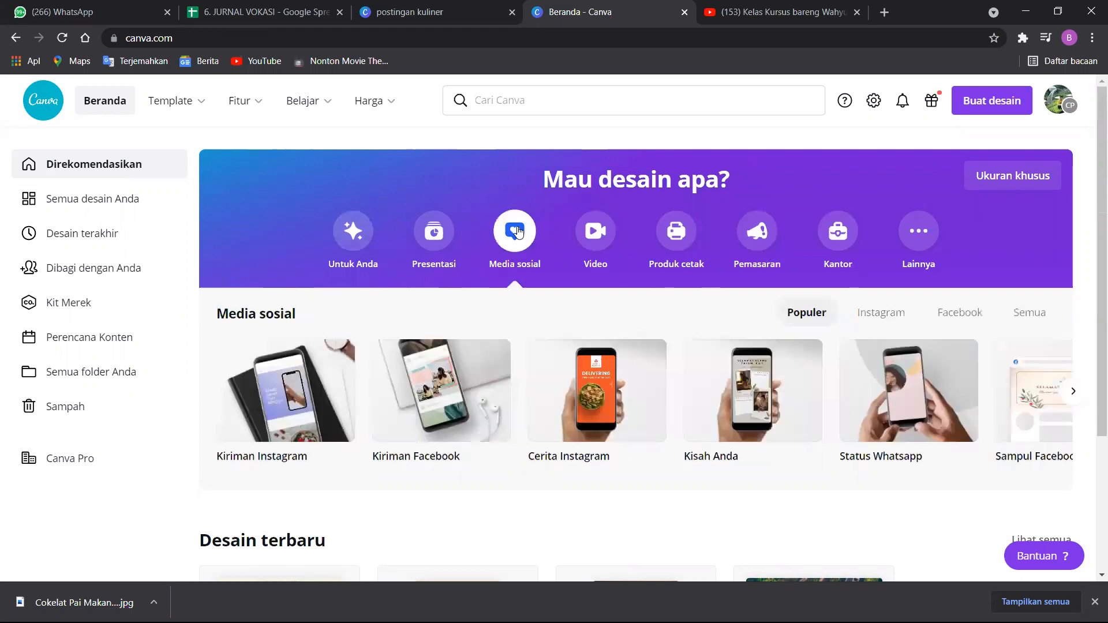